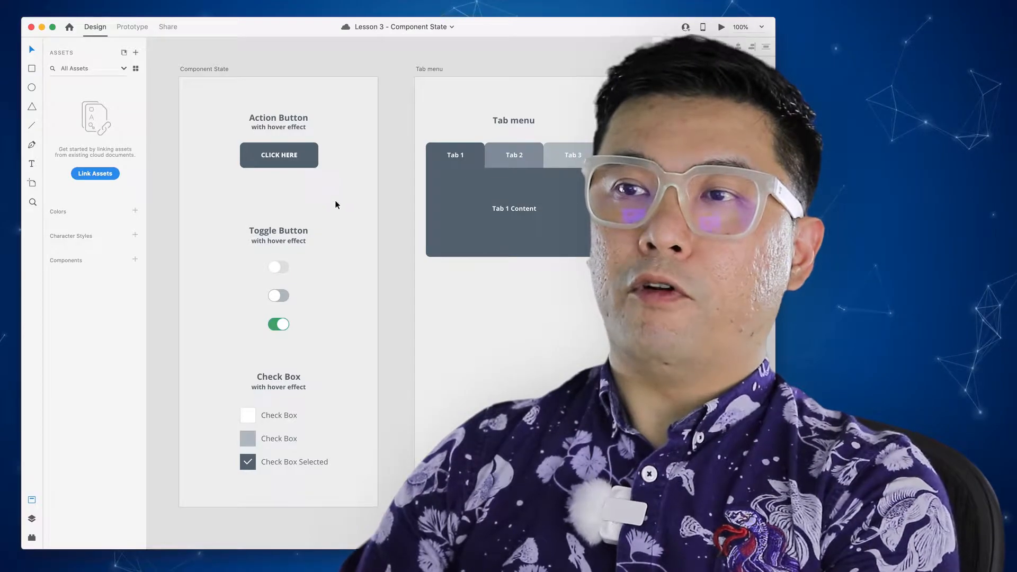
- Zoom to 150% on the CLICK HERE button of the Component State artboard
left_click(316, 181)
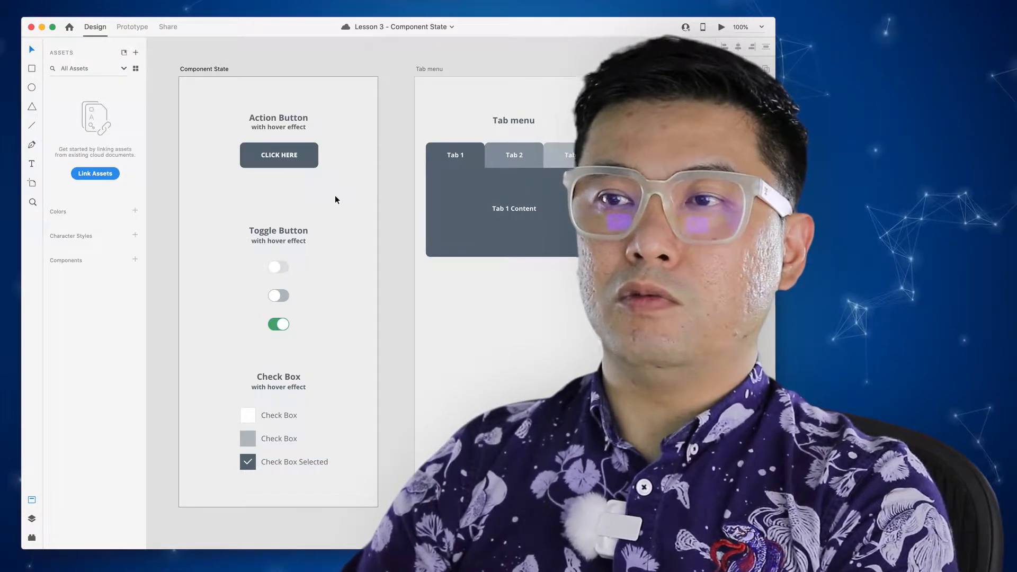
left_click(275, 158)
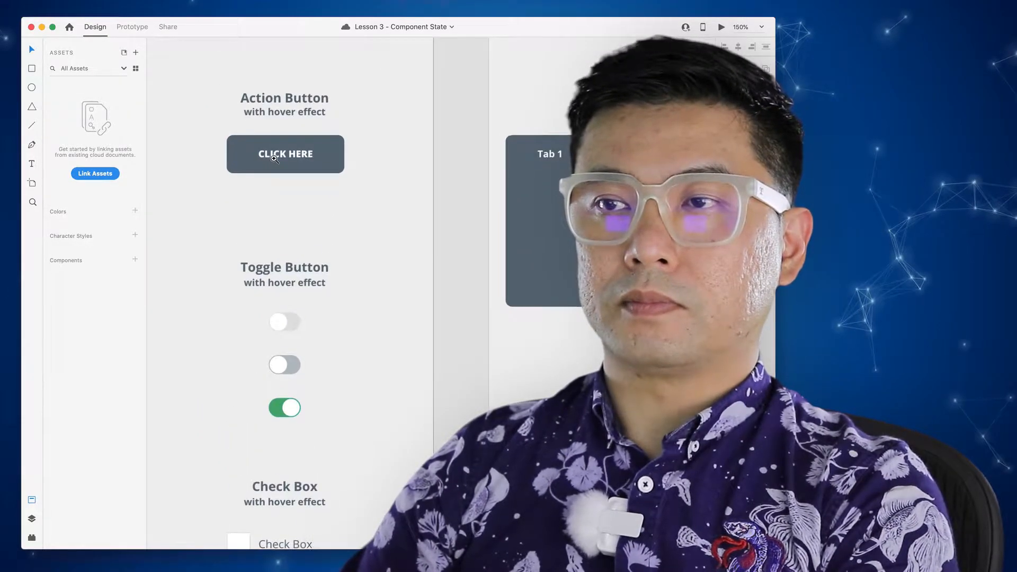
- Zoom to 300% and convert the CLICK HERE rectangle and text into Component 1 with a Default State
left_click(274, 158)
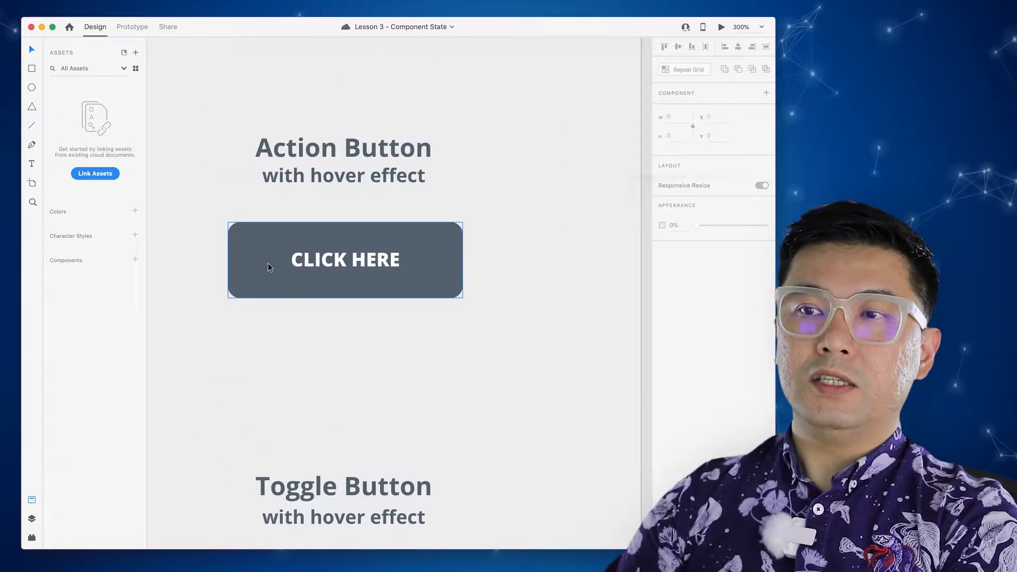
left_click(268, 263)
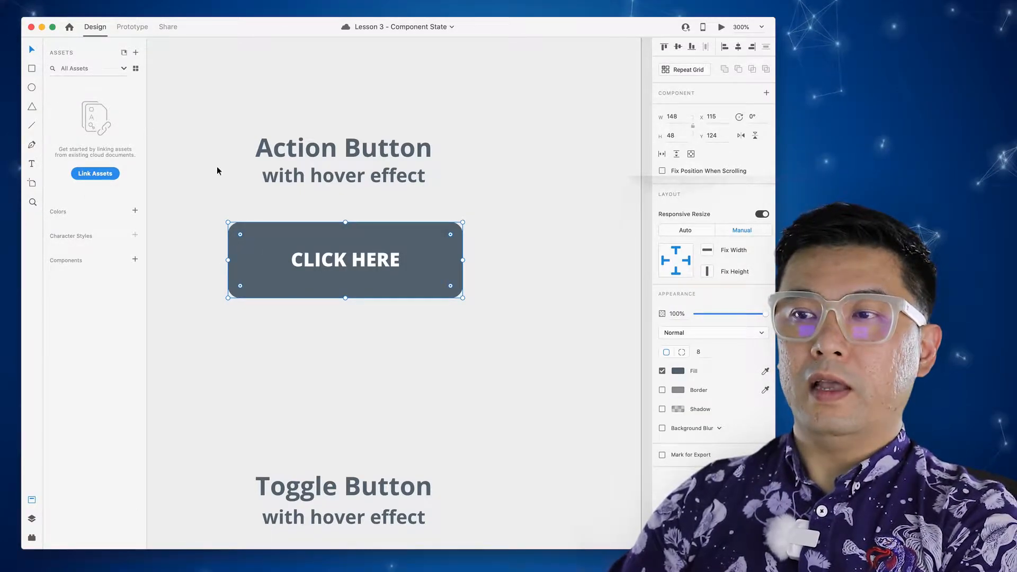
left_click(460, 334)
left_click(365, 264)
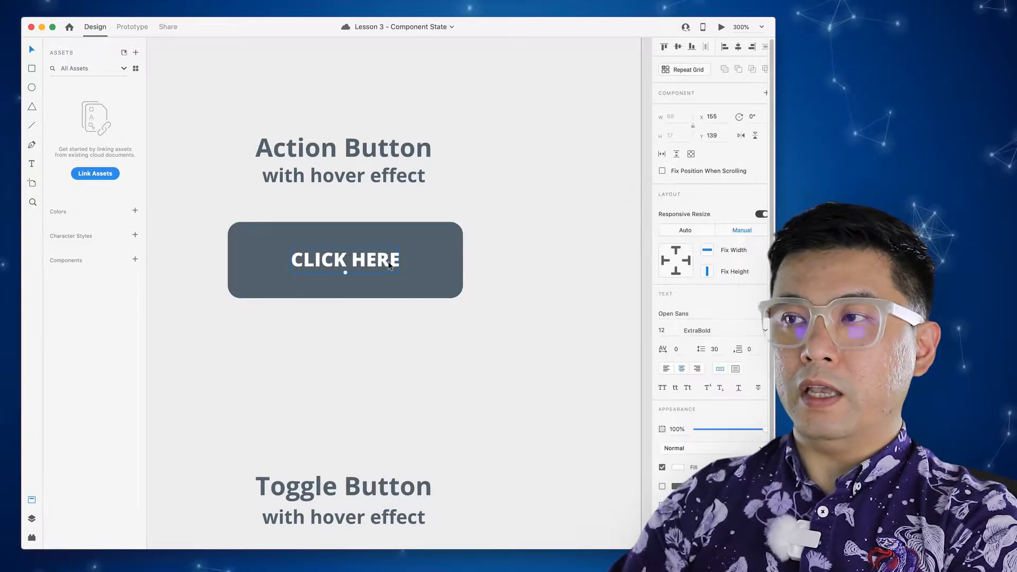
left_click(431, 262, "shift")
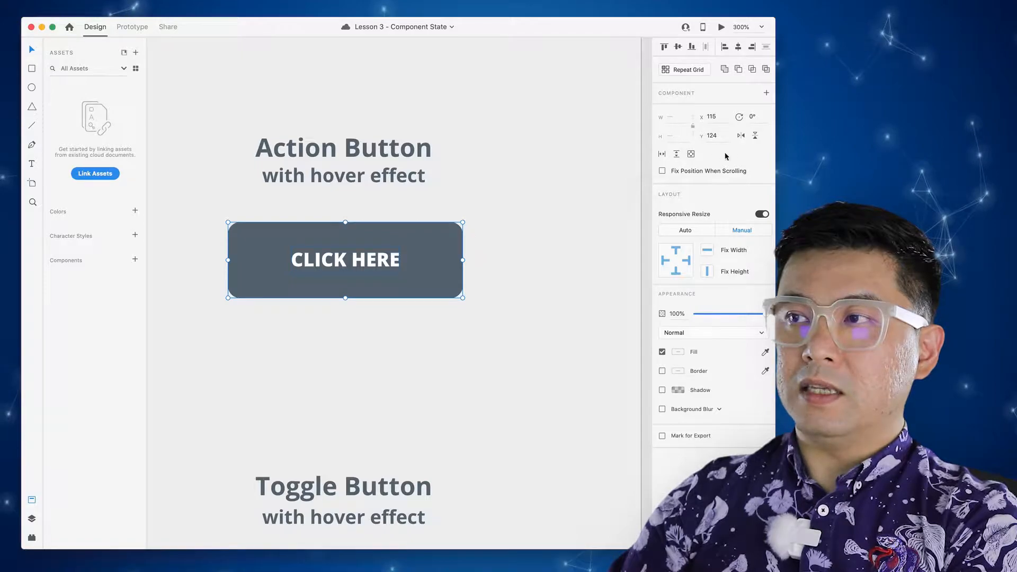
left_click(766, 94)
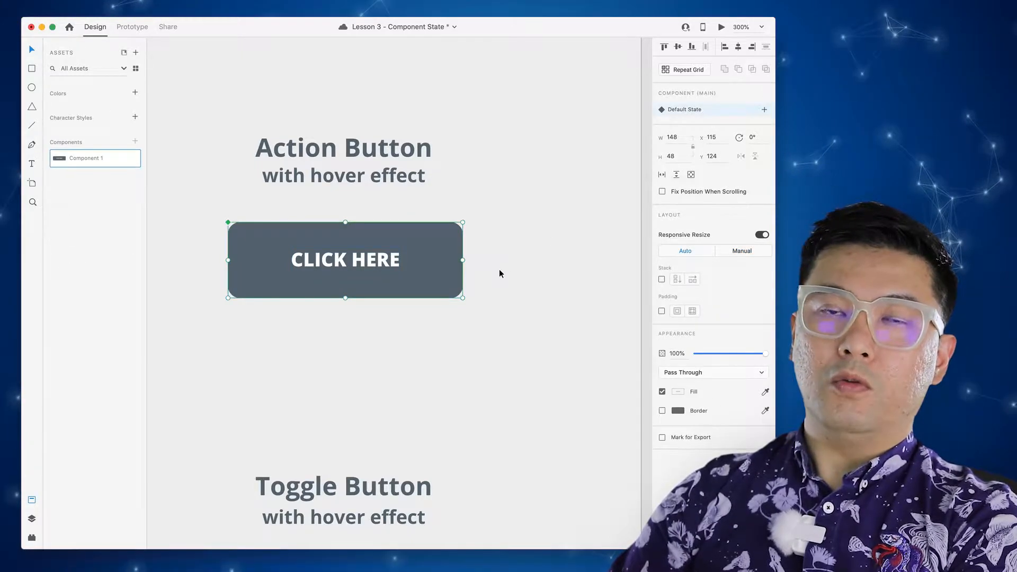
left_click(508, 301)
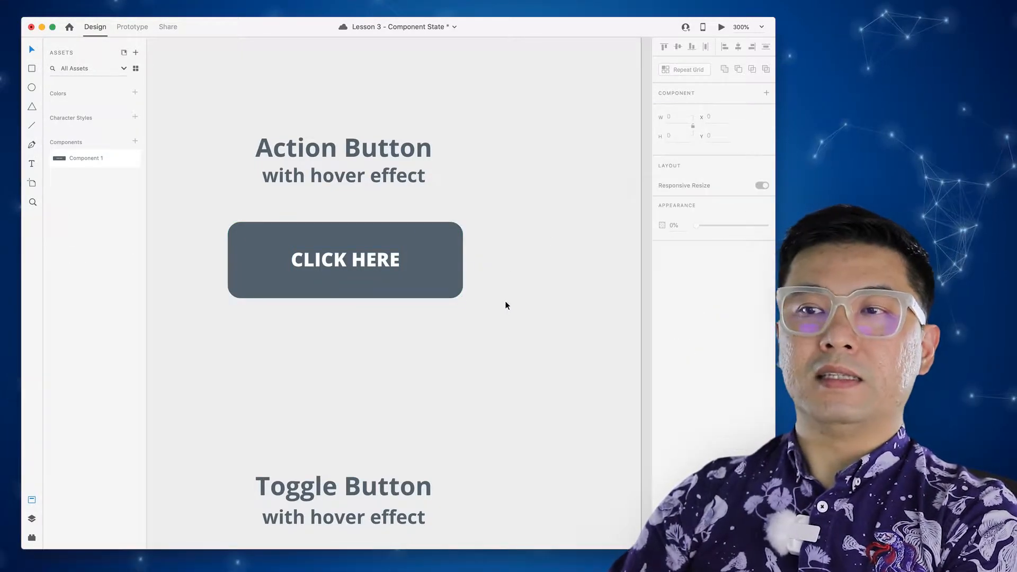
left_click(410, 277)
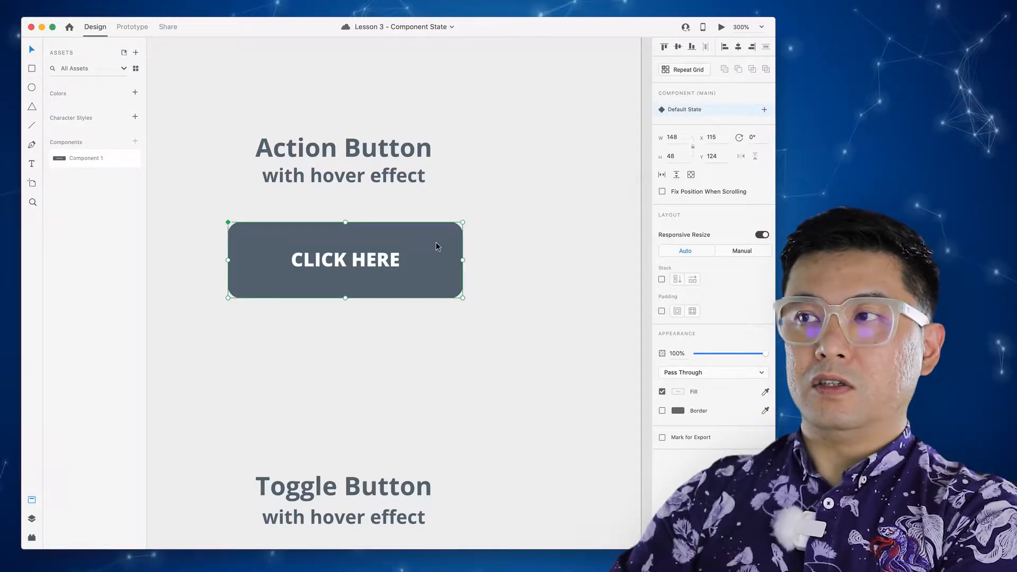
left_click(764, 109)
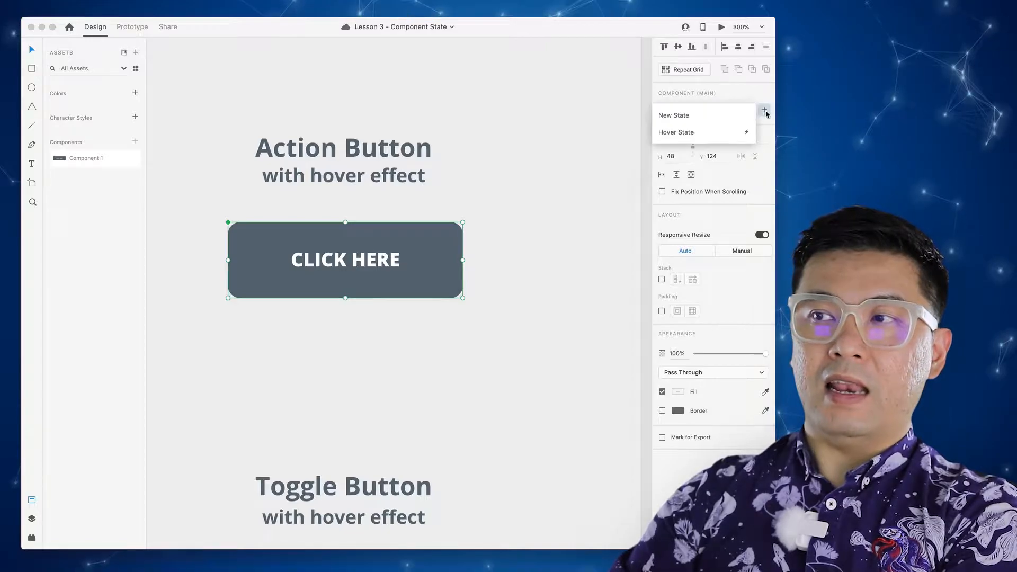
- Add a Hover State to Component 1 and fill its button rectangle red (#D13030)
left_click(689, 133)
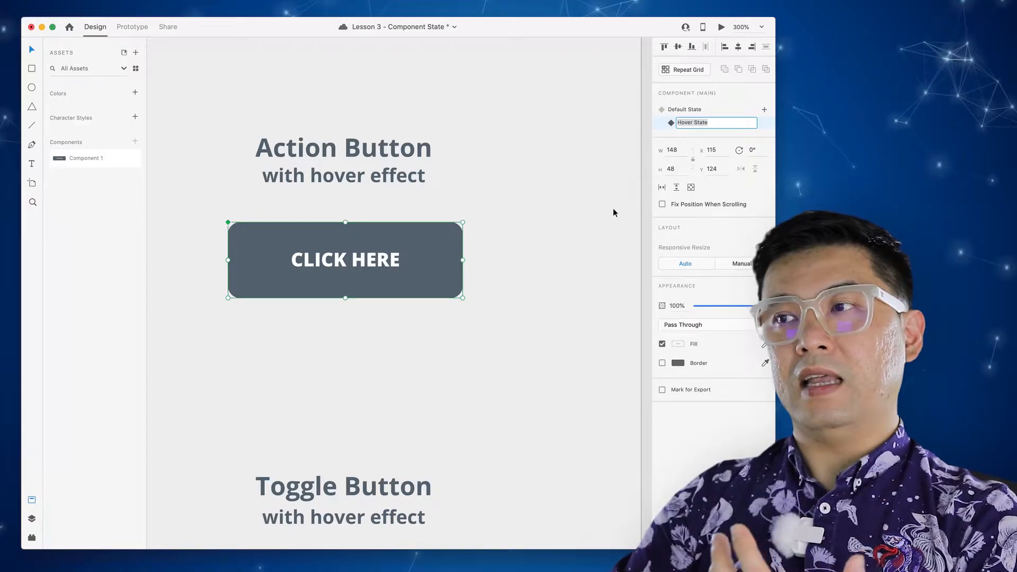
left_click(522, 296)
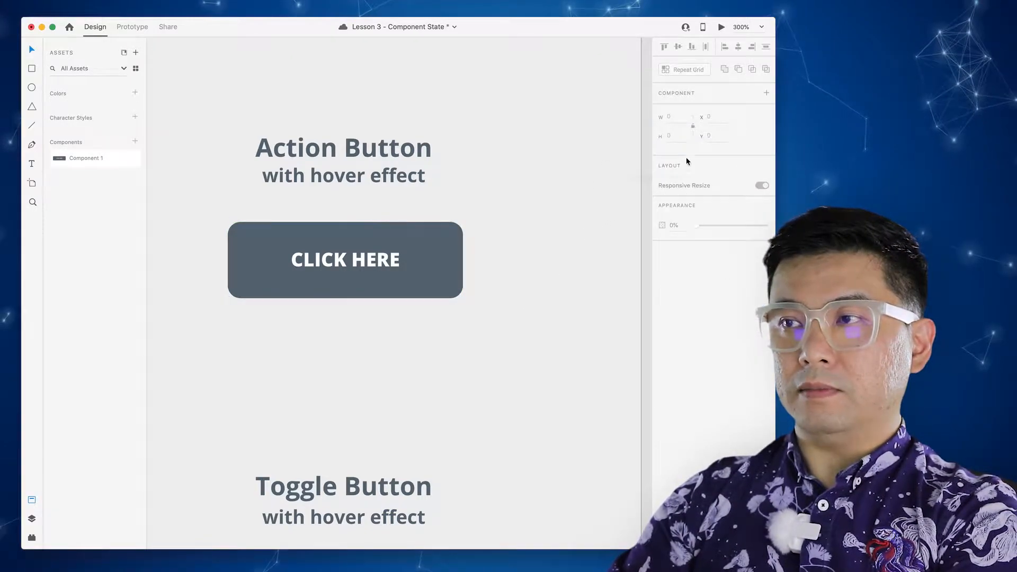
left_click(415, 269)
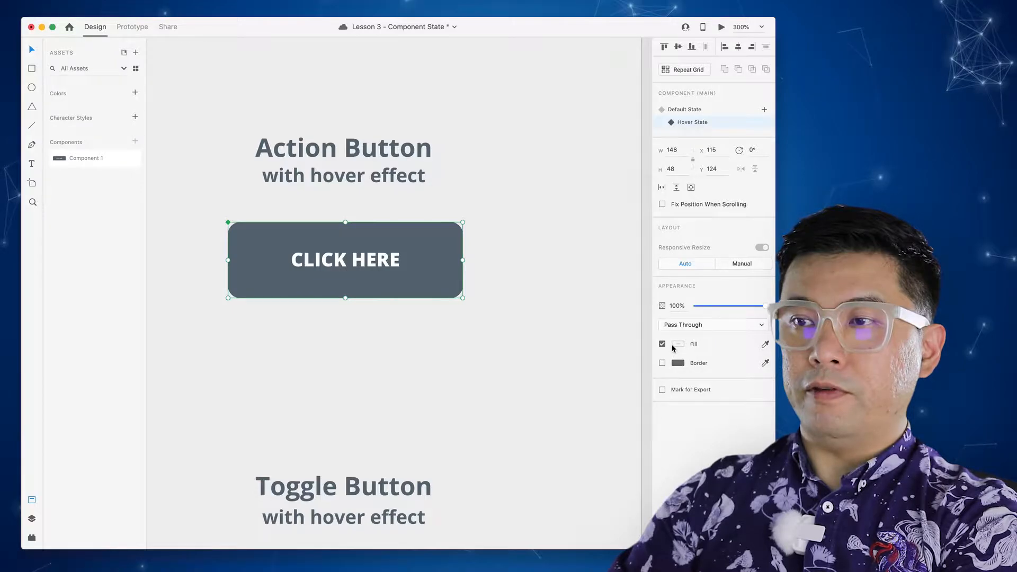
double_click(444, 264)
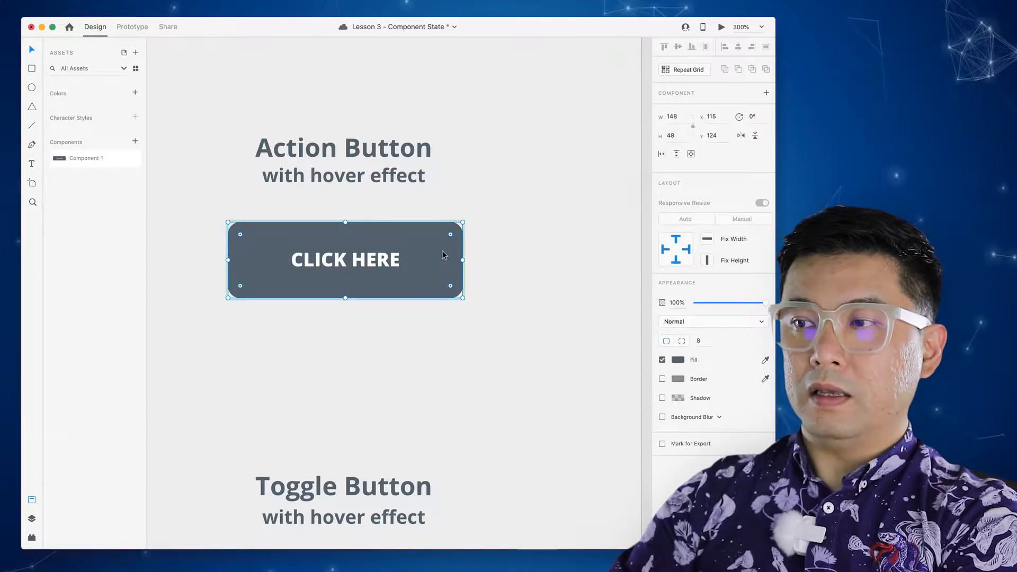
left_click(677, 361)
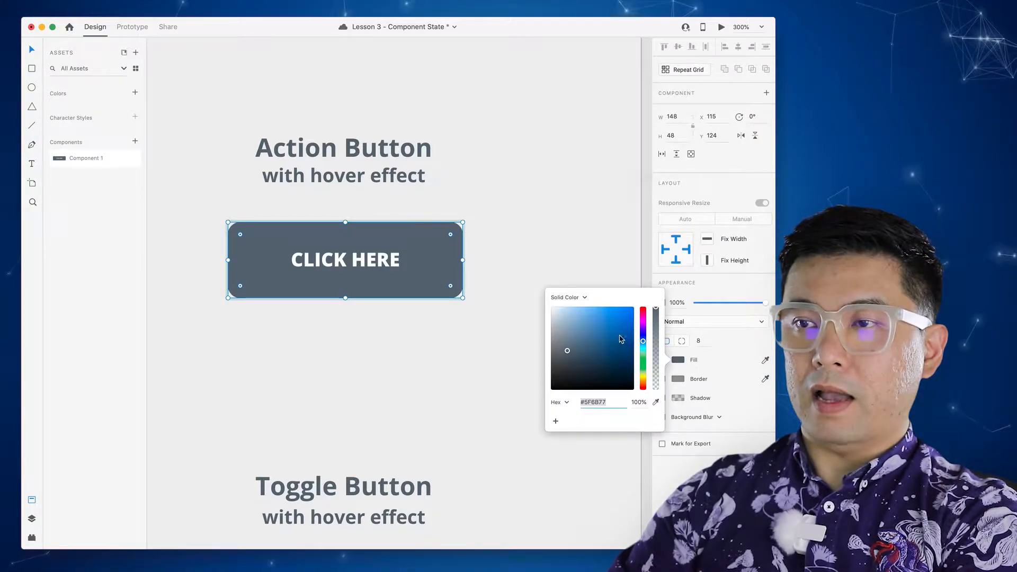
left_click_drag(603, 334, 643, 308)
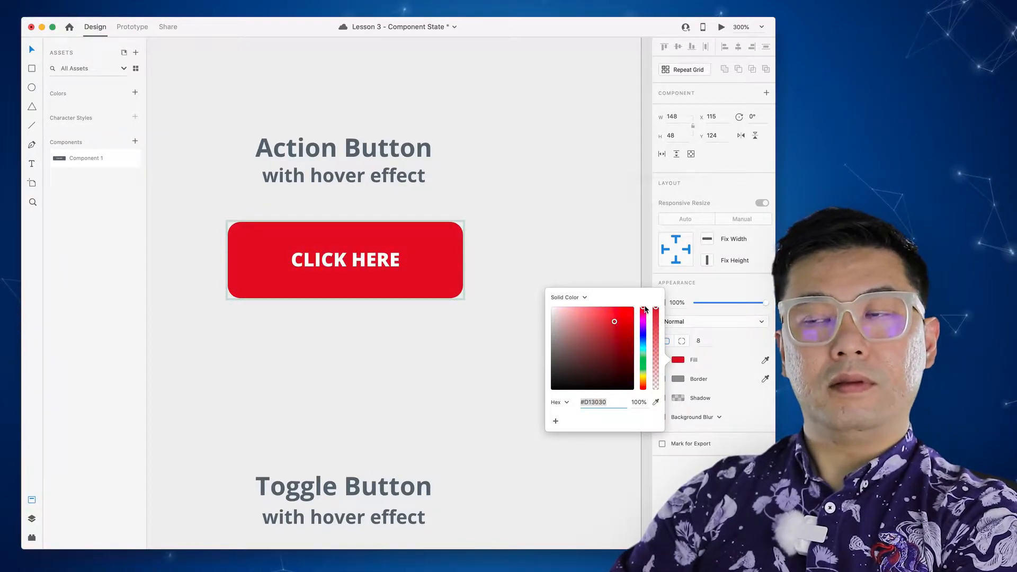
left_click(529, 250)
- Enlarge the hover-state CLICK HERE text to font size 16
left_click(386, 265)
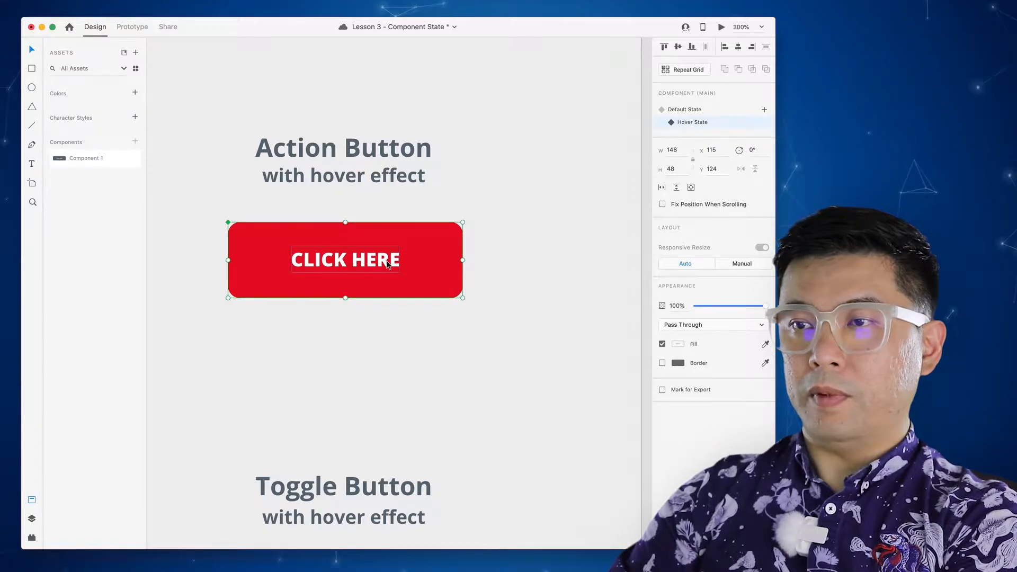
double_click(381, 265)
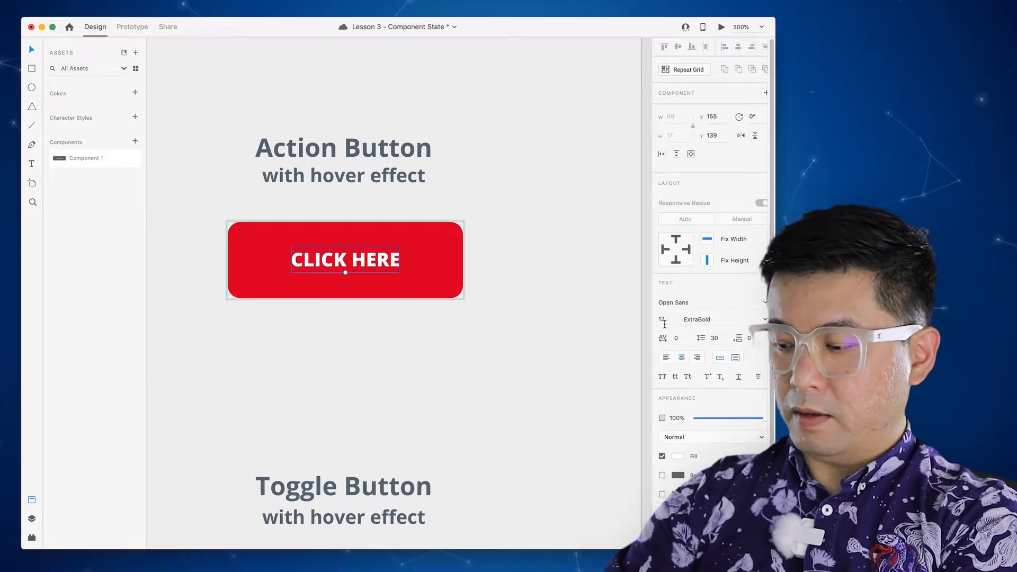
type("16")
key("Return")
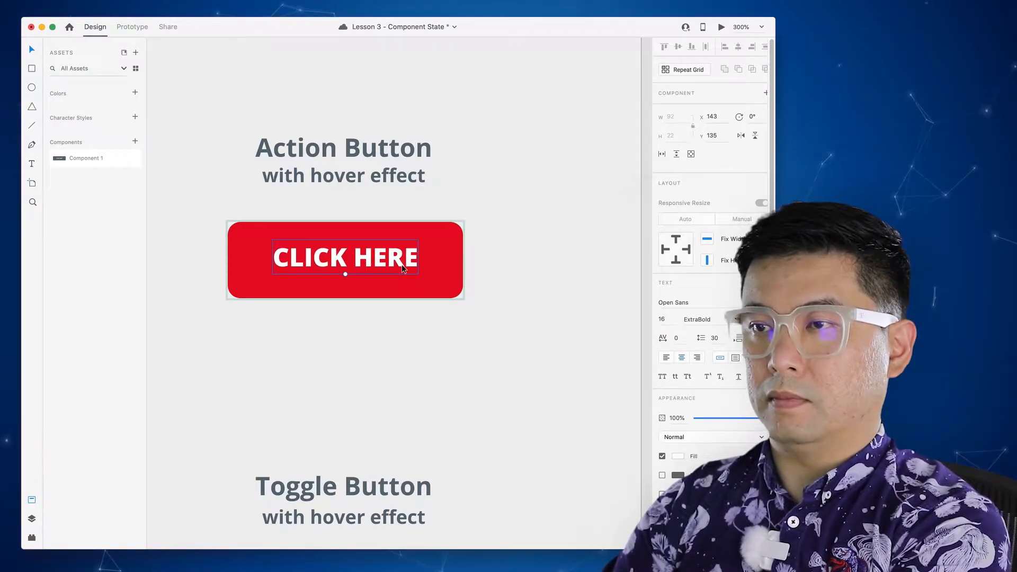
left_click(507, 262)
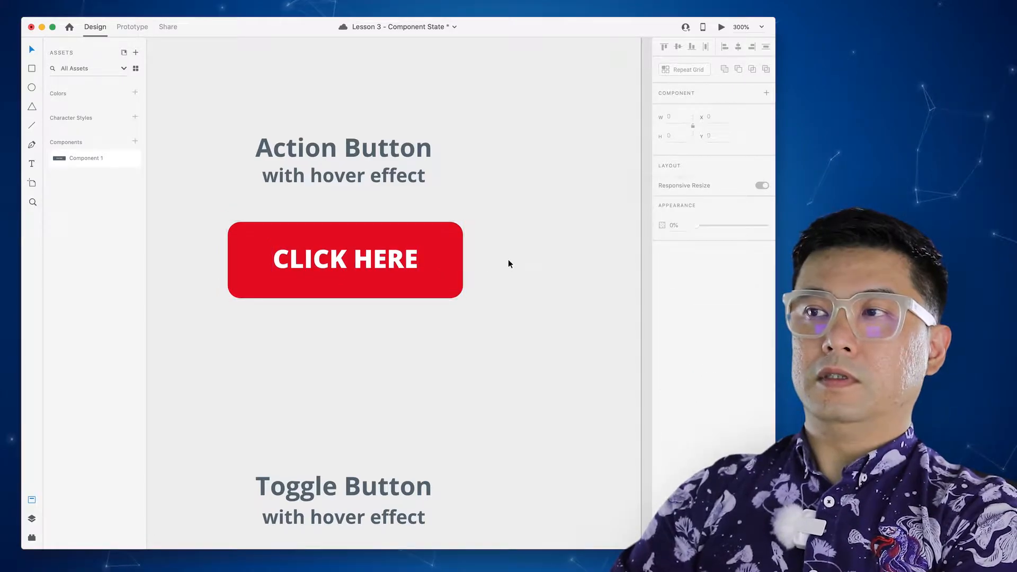
left_click(460, 260)
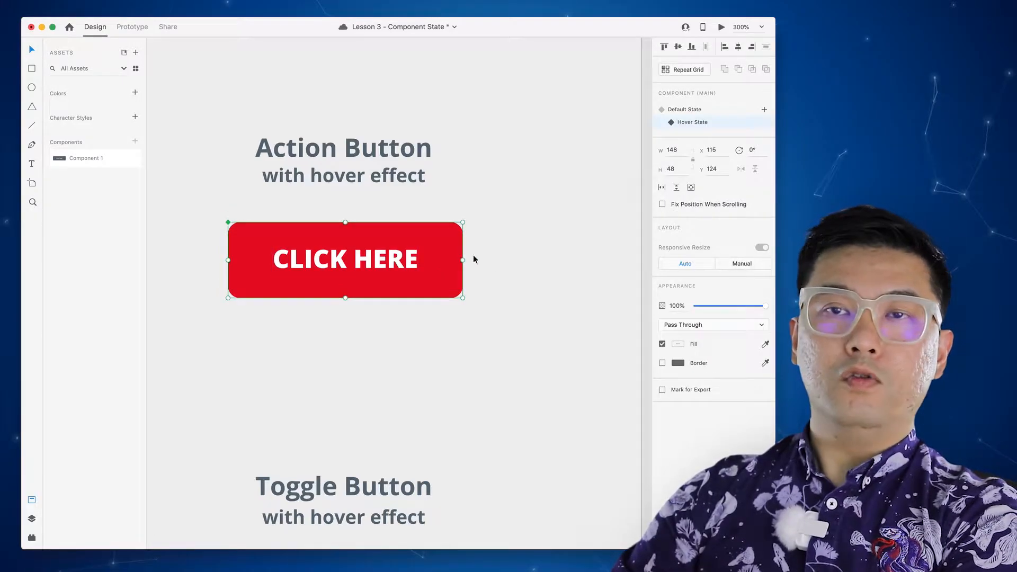
left_click(705, 113)
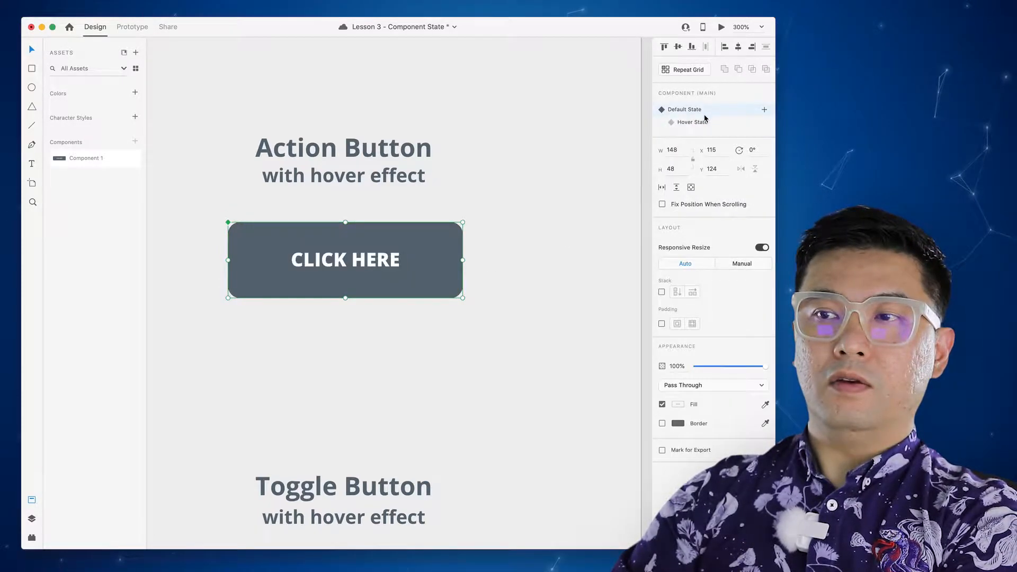
left_click(705, 122)
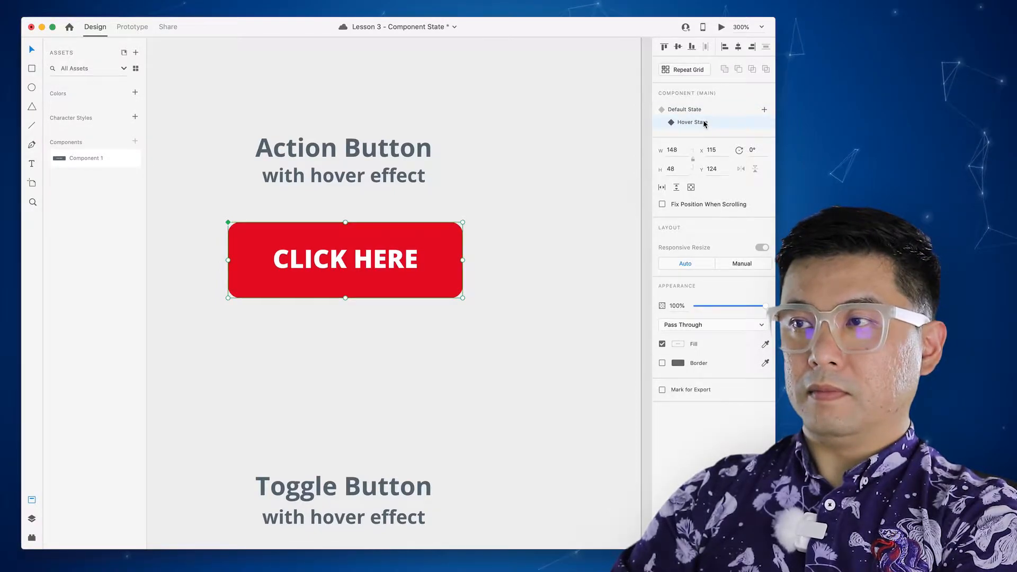
left_click(687, 110)
left_click(689, 122)
left_click(688, 110)
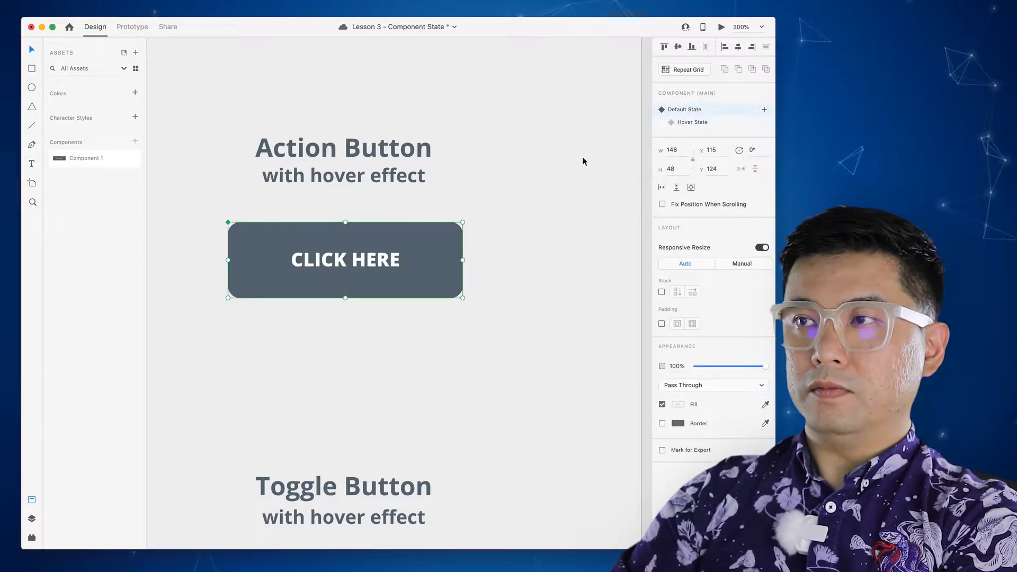
left_click(524, 199)
left_click(720, 27)
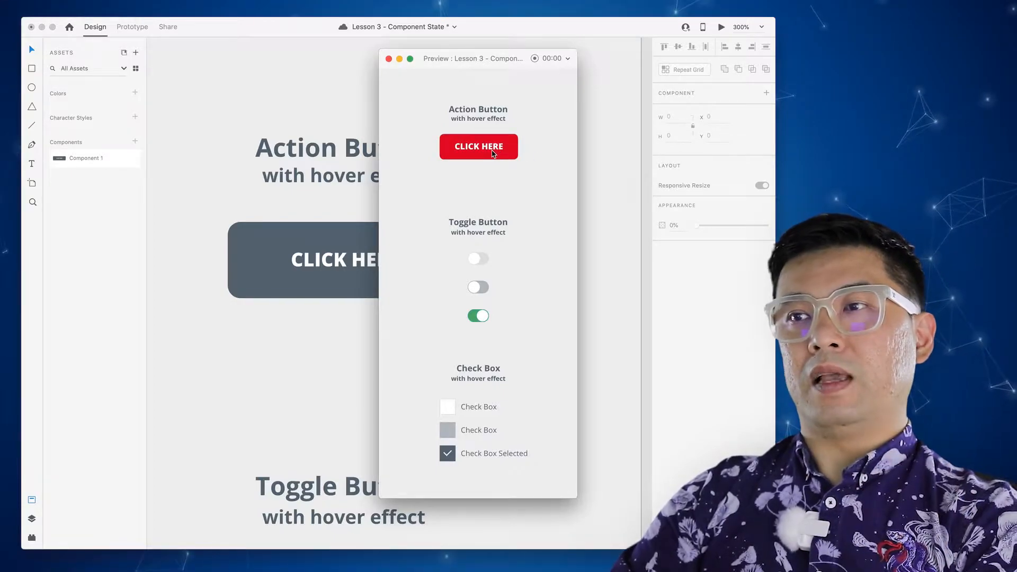
left_click(388, 58)
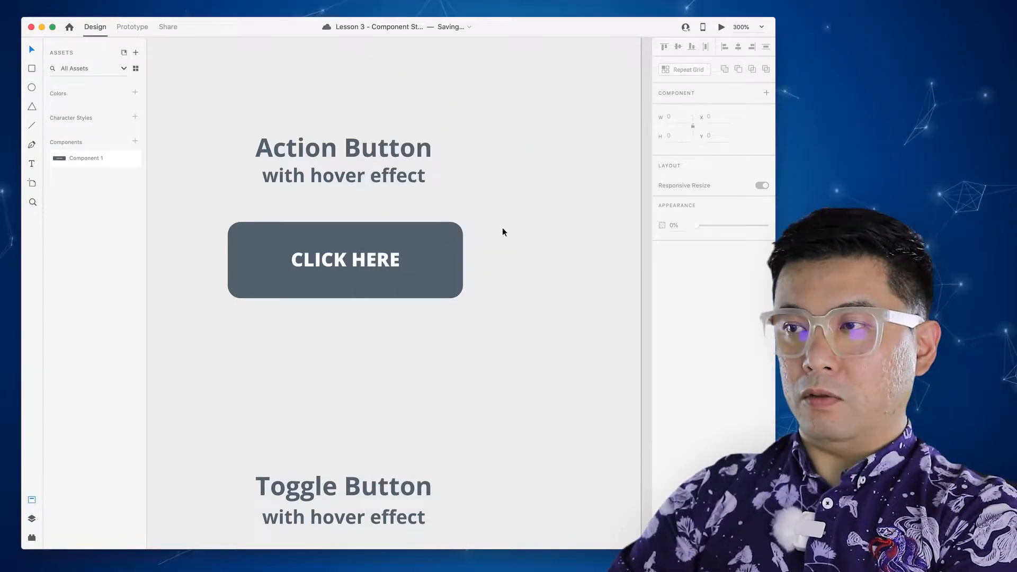
left_click(456, 256)
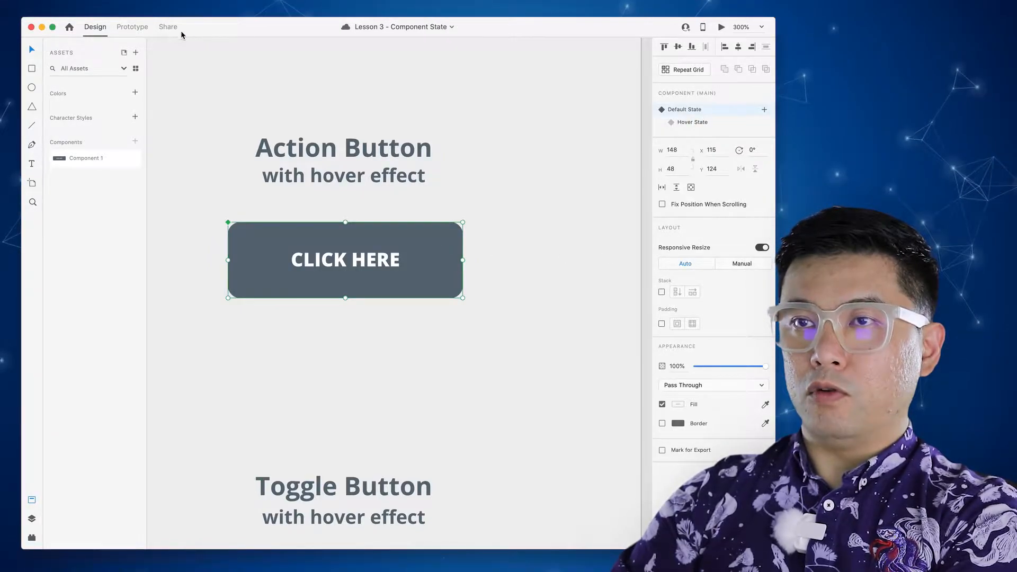
- In Prototype mode, keep Auto-Animate and set the hover easing to Snap with a 0 s duration
left_click(132, 27)
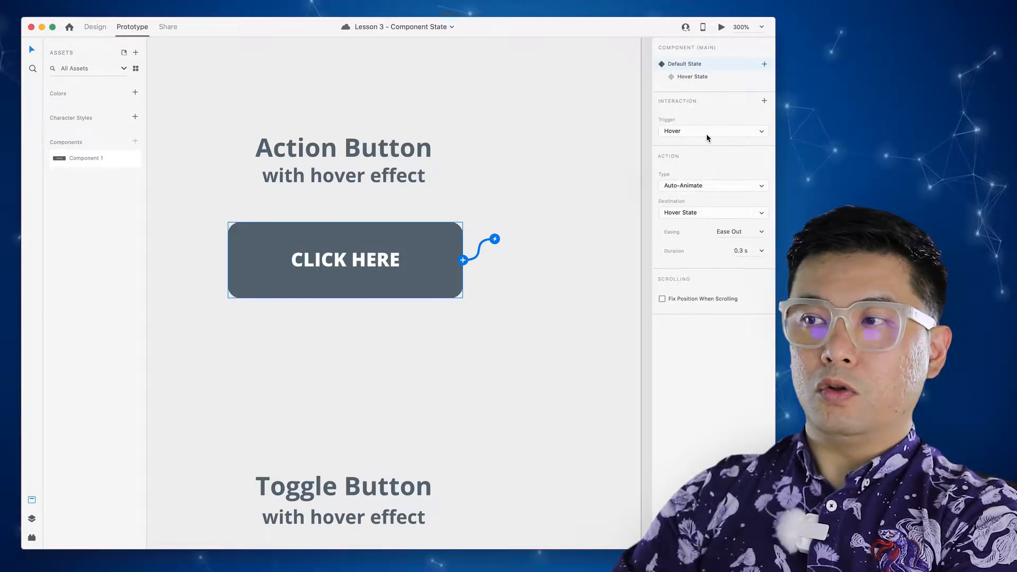
left_click(712, 185)
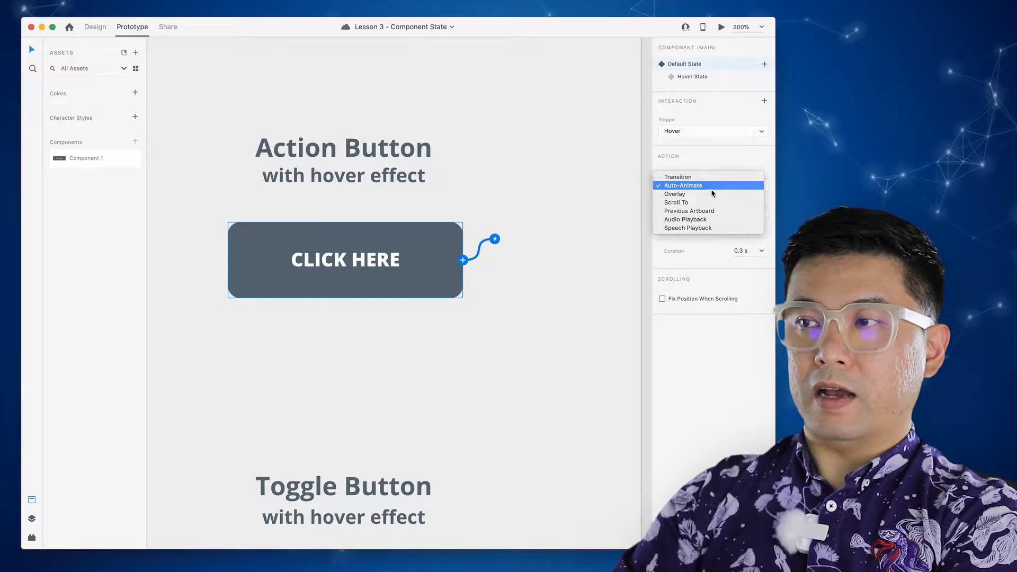
left_click(711, 186)
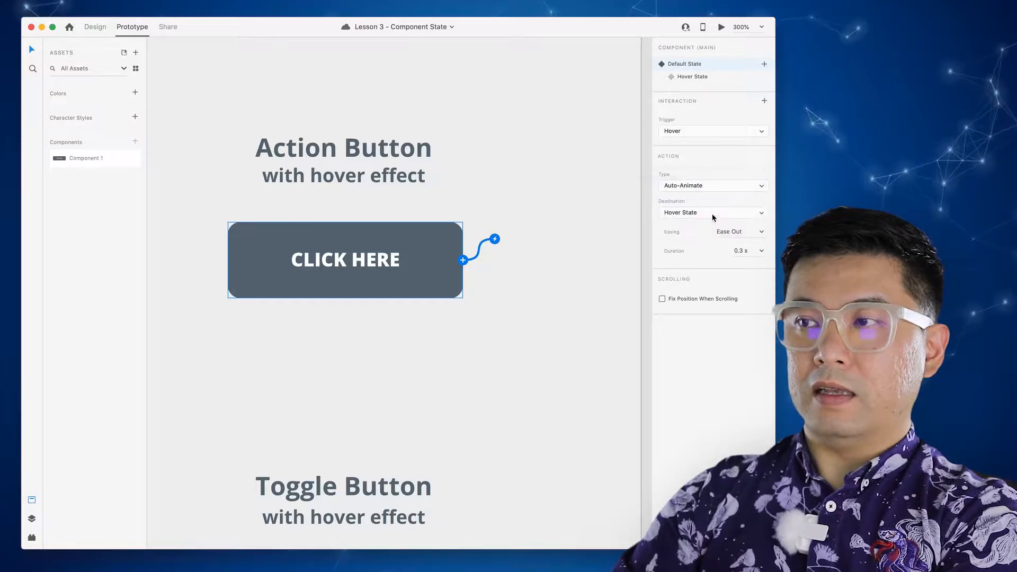
left_click(761, 233)
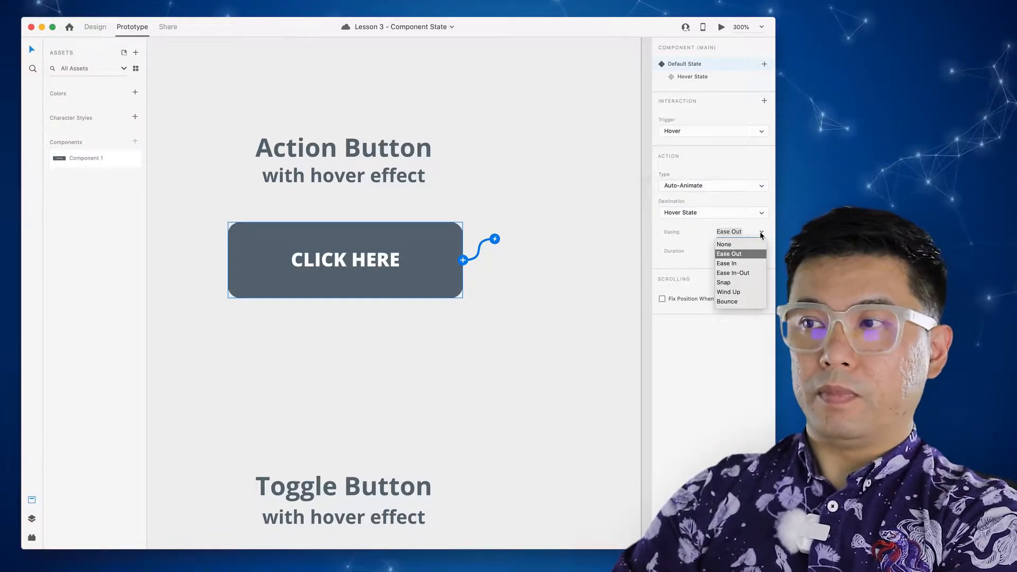
left_click(741, 282)
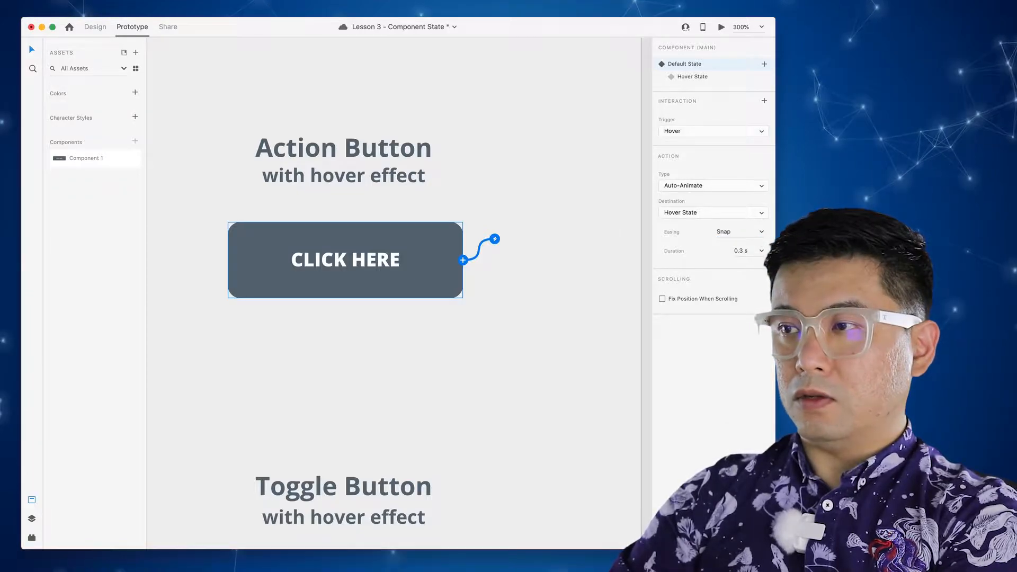
left_click_drag(751, 252, 719, 248)
key("Down")
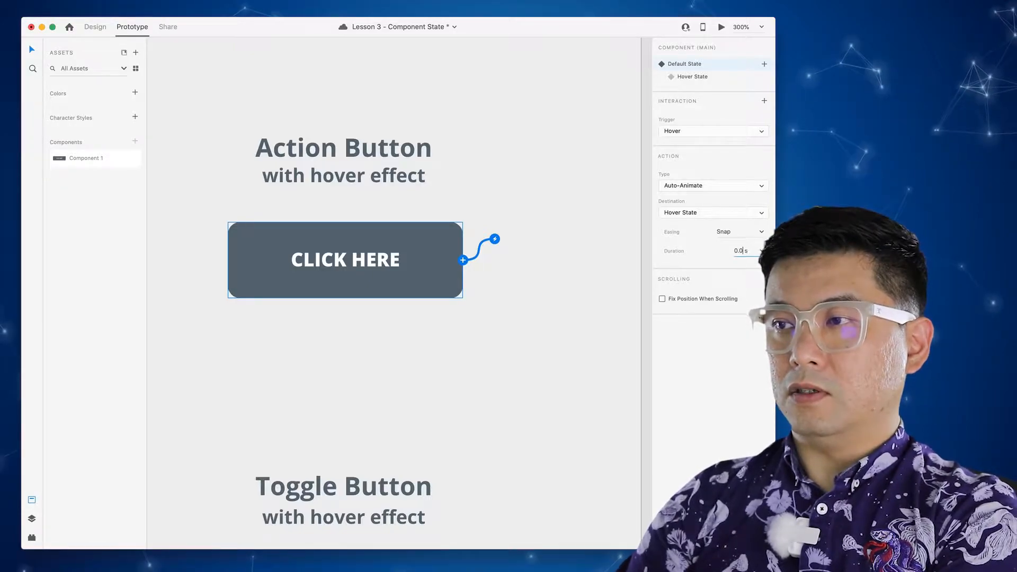
- Compare the button's Hover State with its Default State, then launch the preview
left_click(566, 261)
left_click(432, 258)
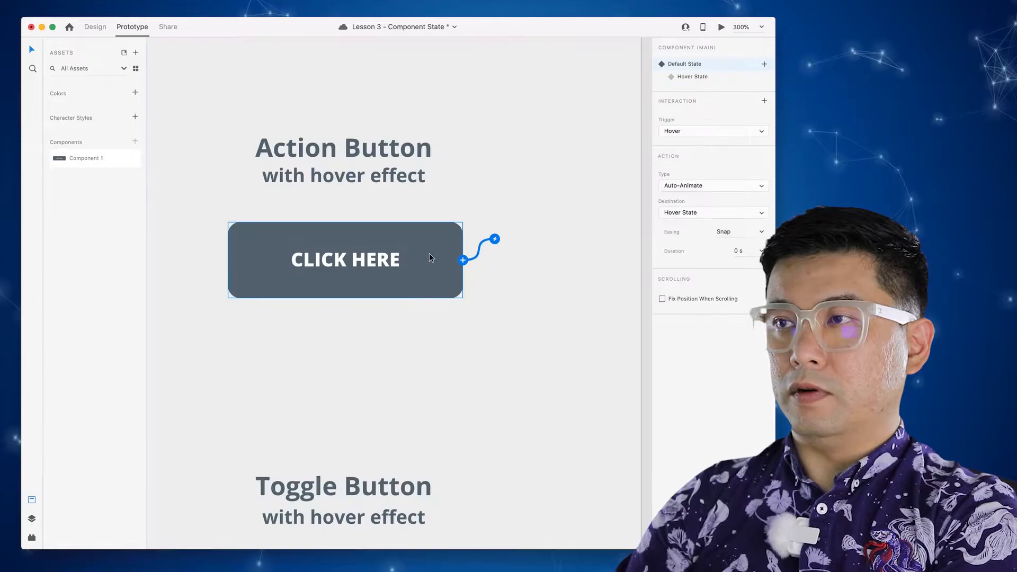
left_click(704, 77)
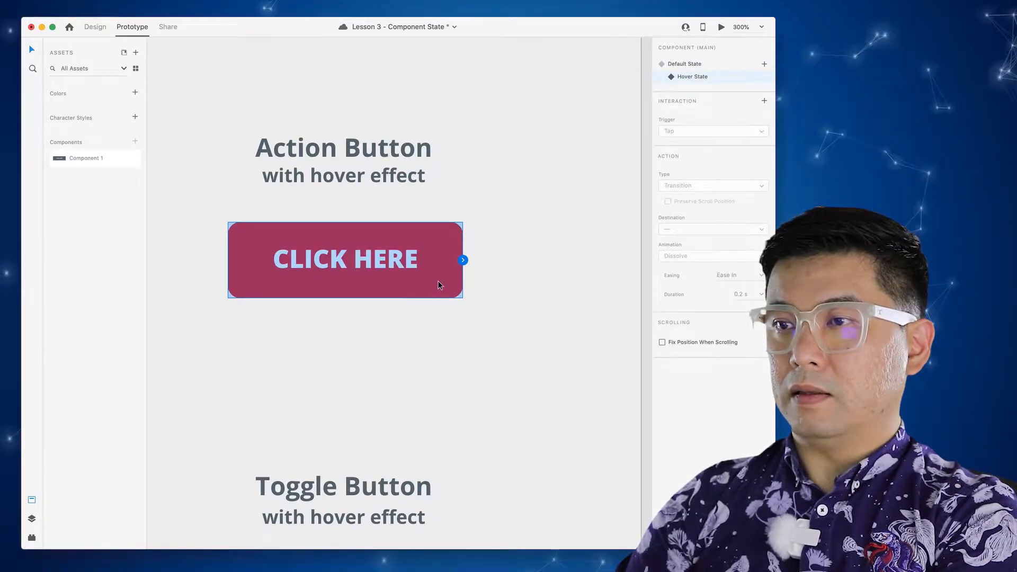
left_click(677, 65)
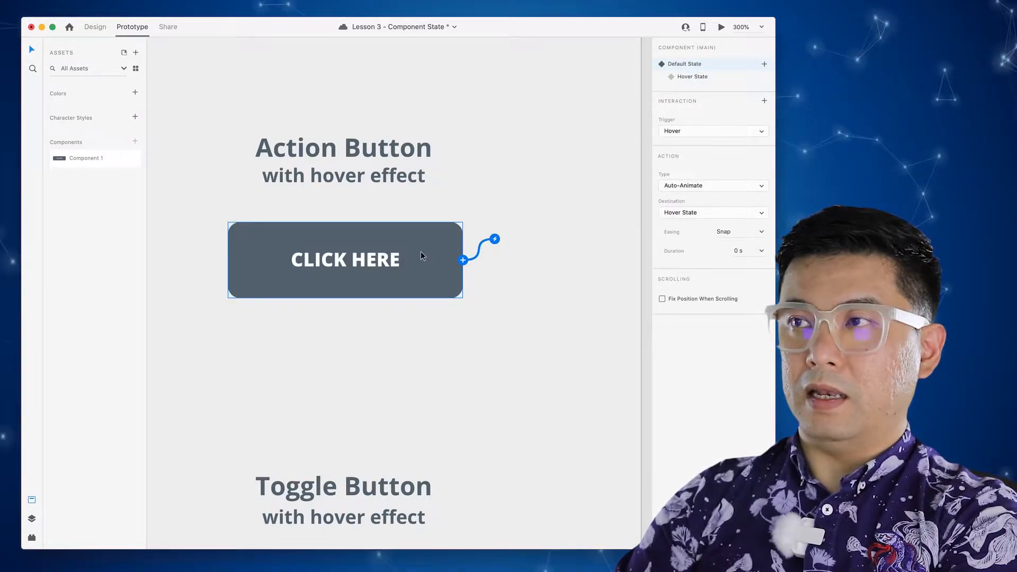
left_click(721, 27)
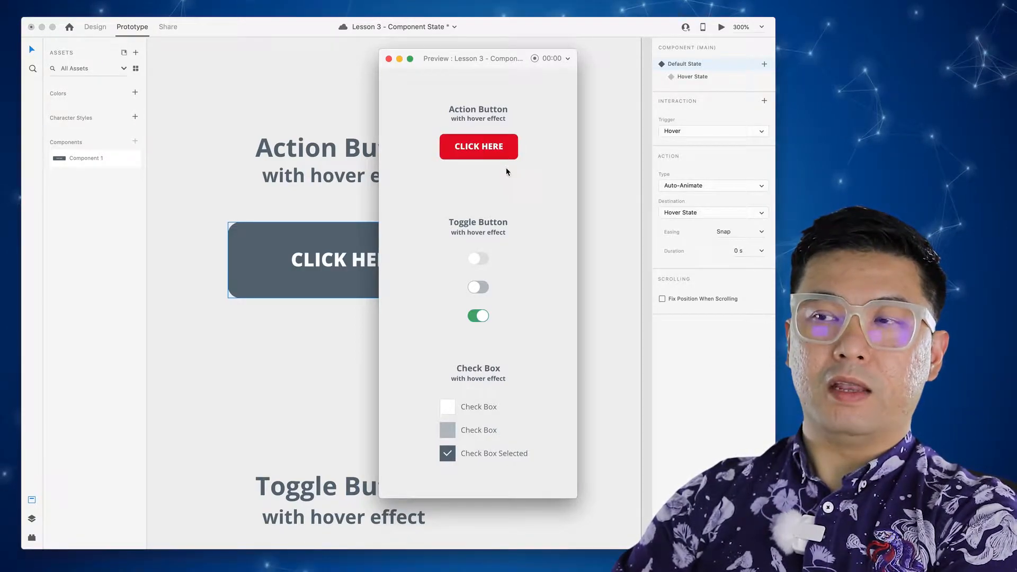
- Save the document with Cmd+S and close the preview window
key("super+s")
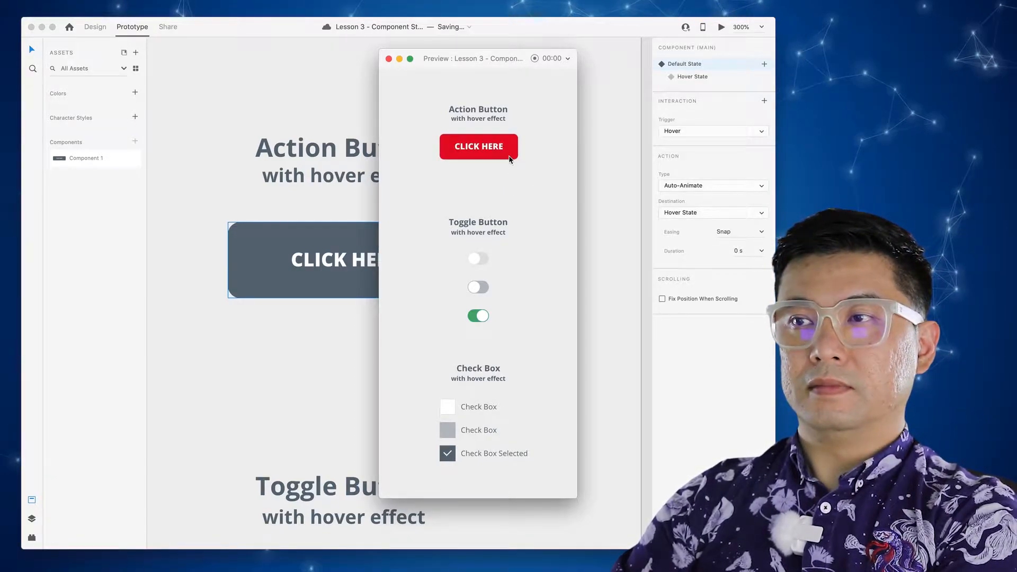
left_click(389, 59)
left_click_drag(494, 239, 460, 269)
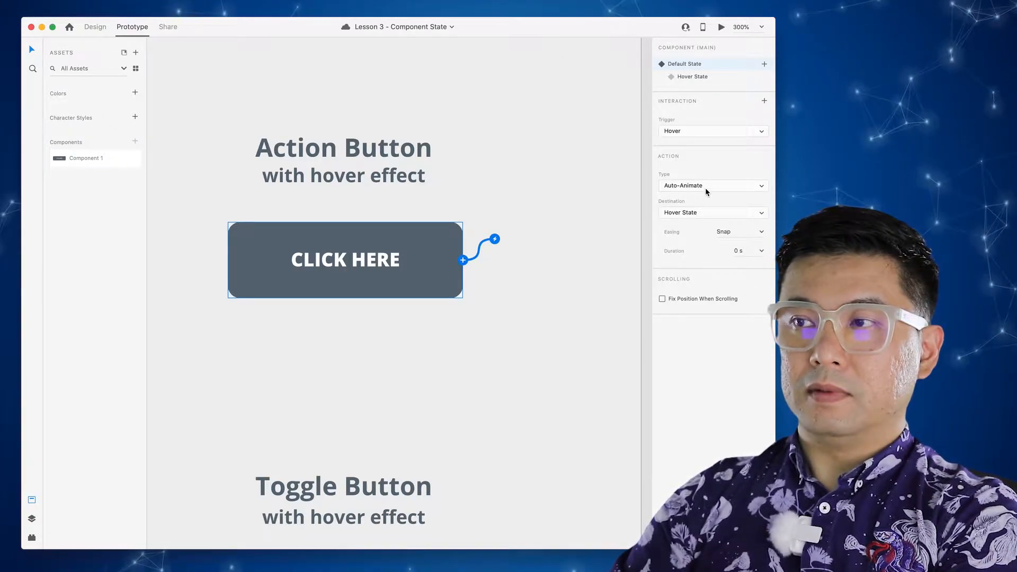
- Keep Hover State as destination and change the animation to Ease In-Out over 0.2 s
left_click(706, 213)
left_click(707, 213)
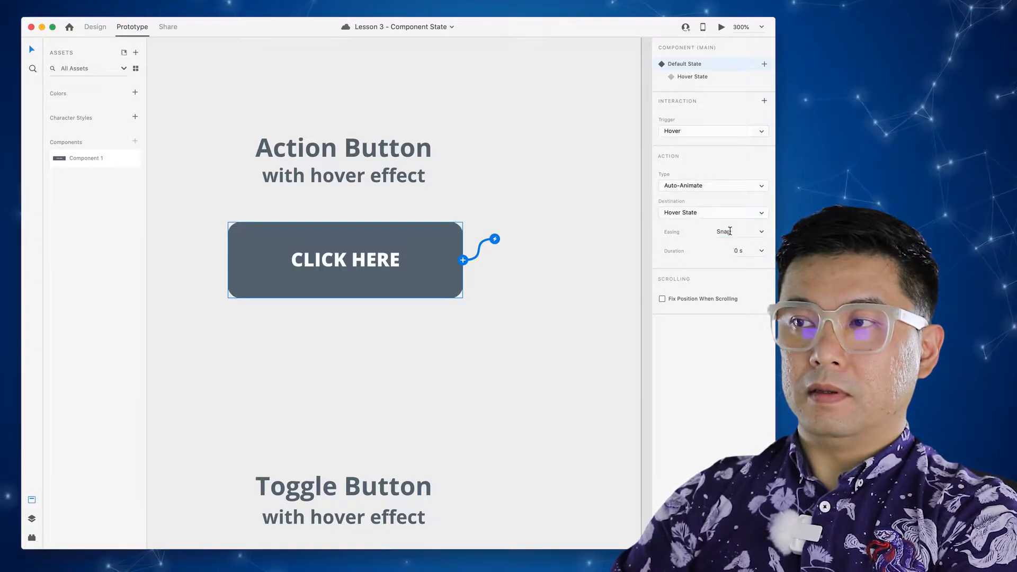
left_click(761, 233)
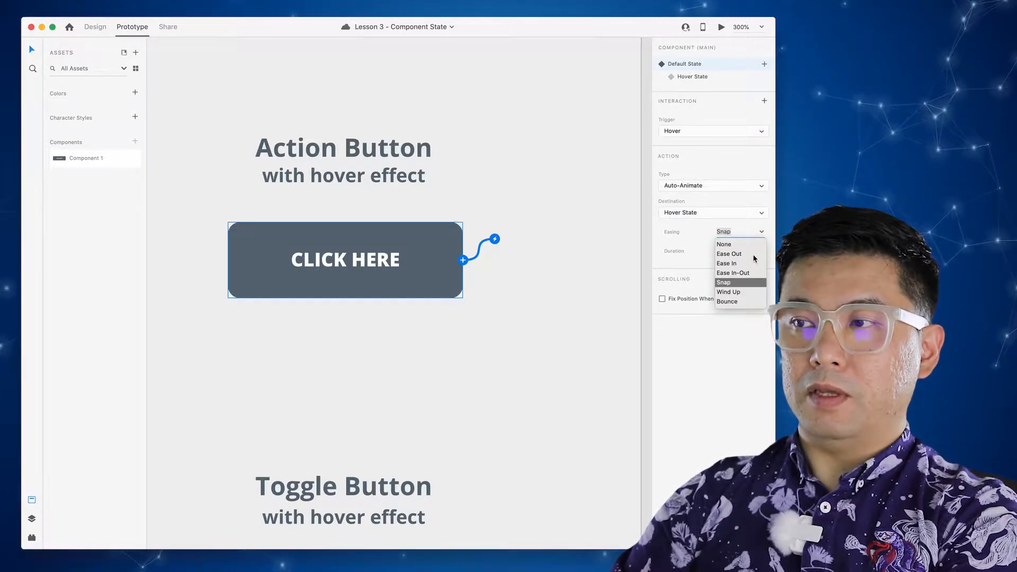
left_click(741, 273)
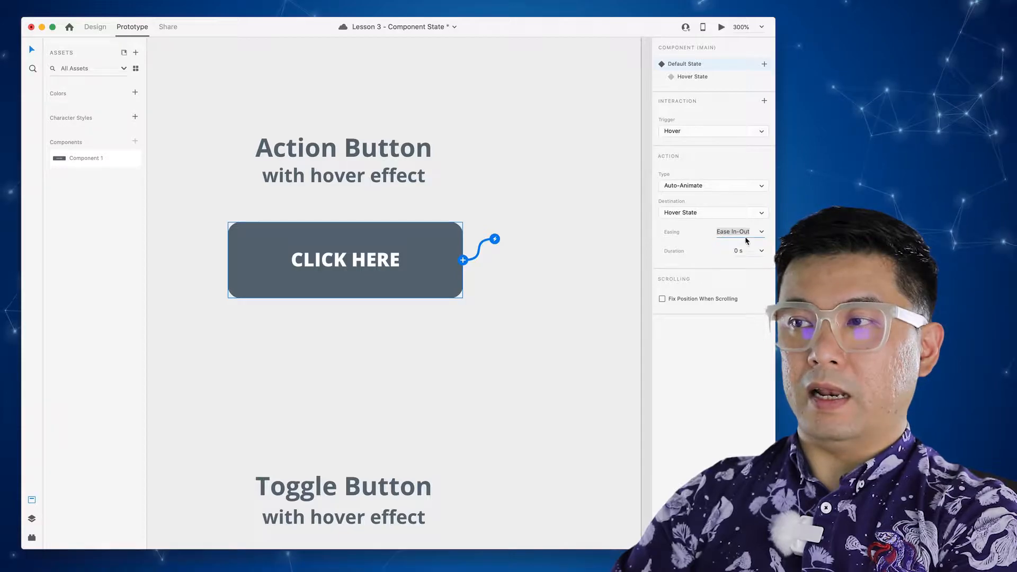
left_click(762, 252)
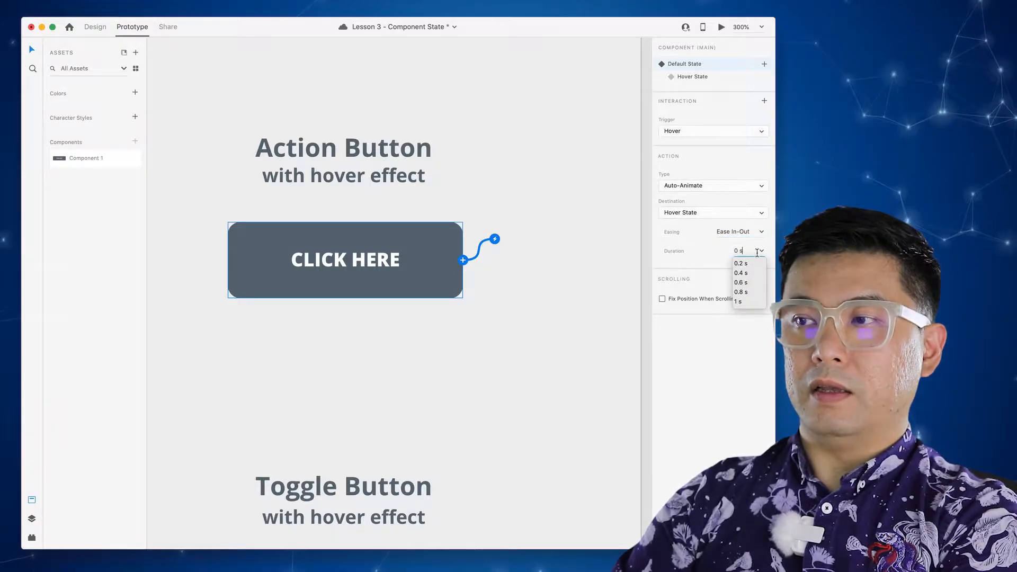
left_click(751, 263)
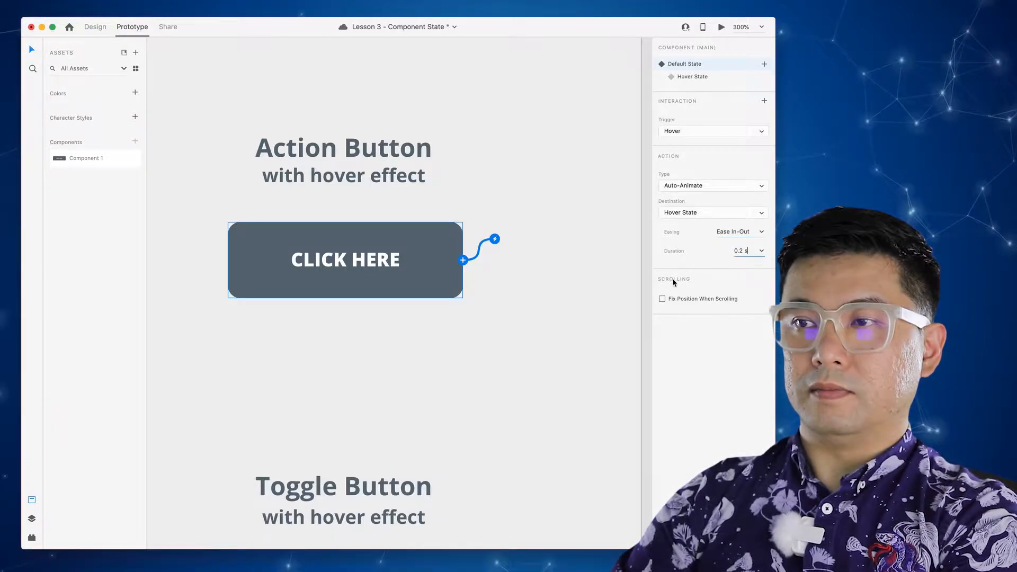
left_click(575, 271)
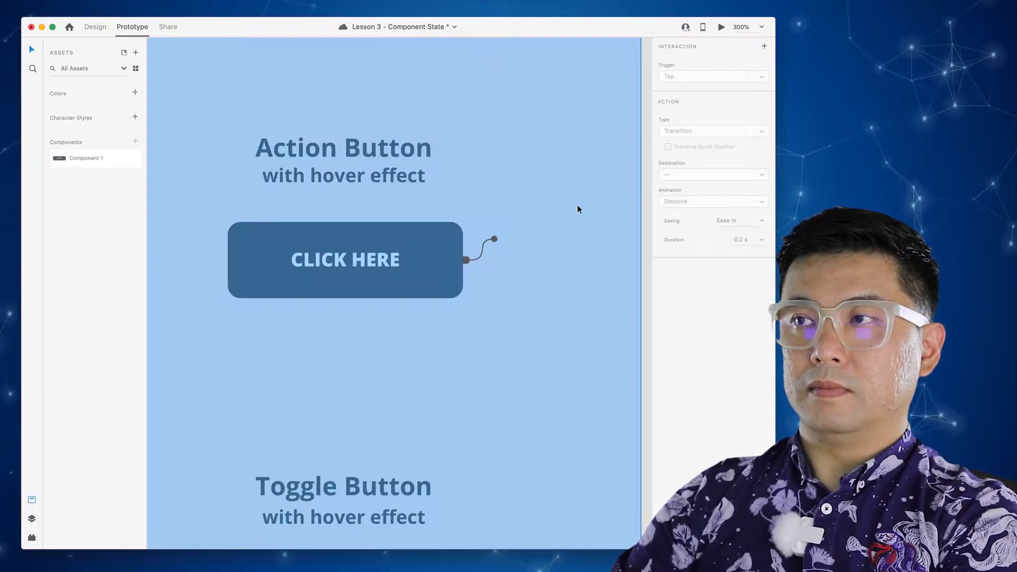
- Preview the eased red hover on CLICK HERE, close it, and pan down to the toggles
left_click(722, 28)
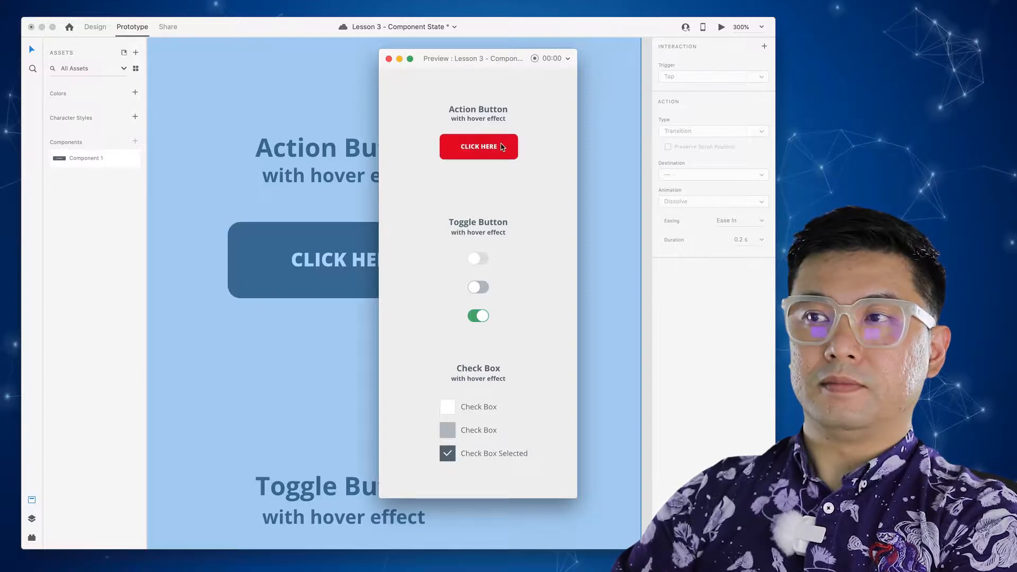
left_click(389, 59)
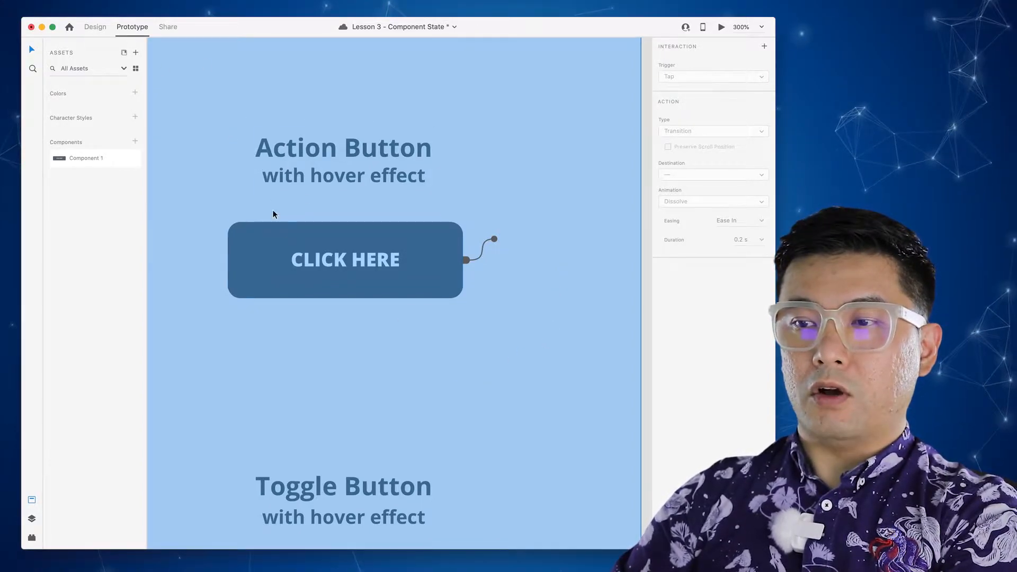
scroll(454, 304, "down", 5)
left_click_drag(457, 371, 454, 286)
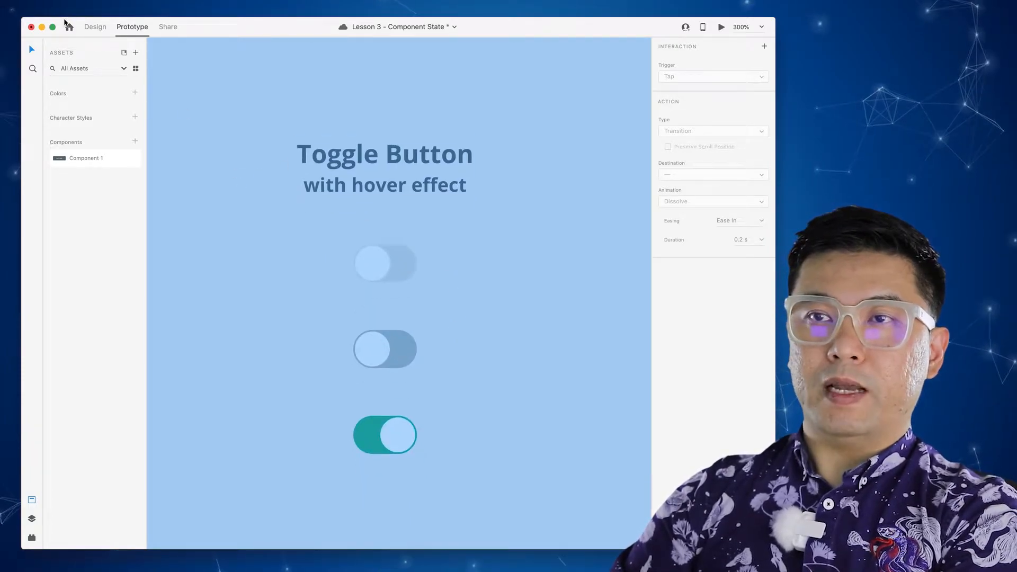
- Switch to Design mode, undo an accidental knob move on the middle toggle, and select the top toggle
left_click(94, 27)
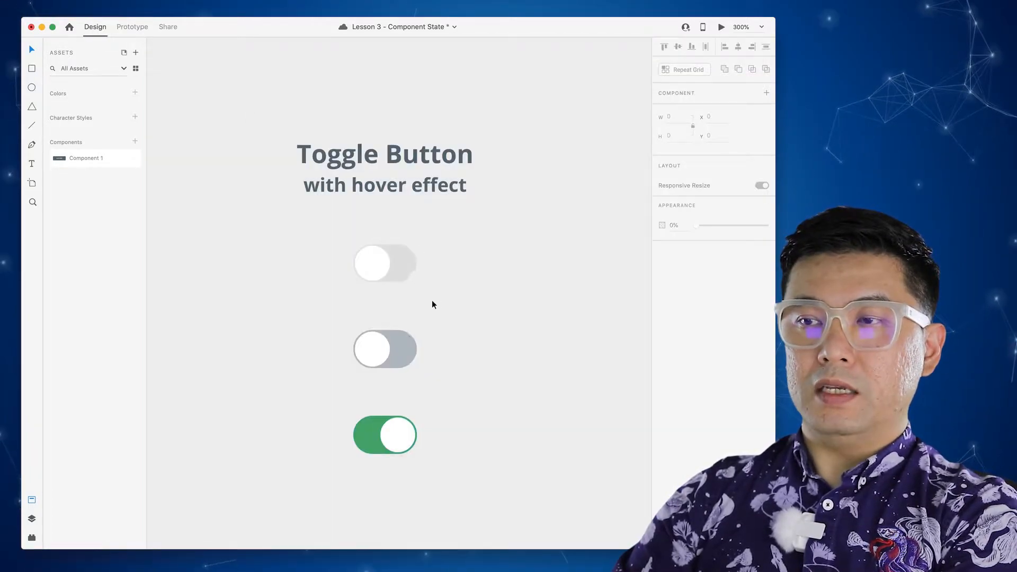
left_click(383, 263)
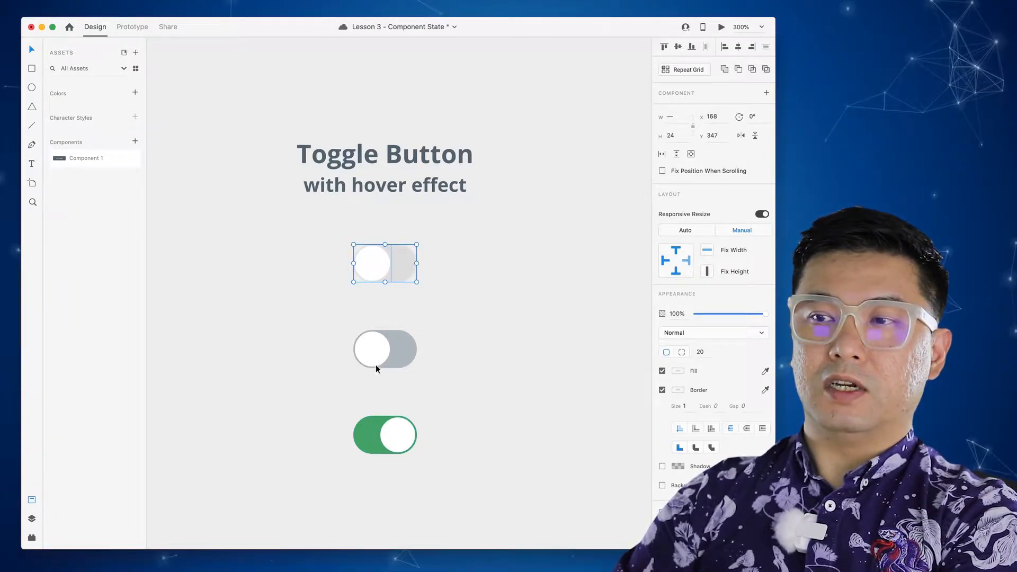
left_click_drag(376, 349, 342, 362)
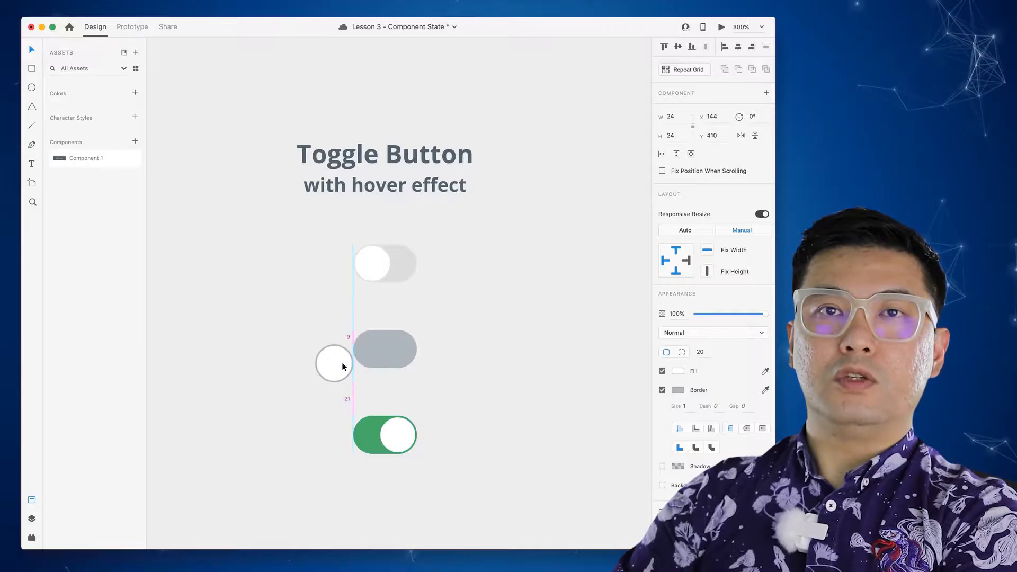
key("super+z")
left_click(401, 278)
left_click(428, 262)
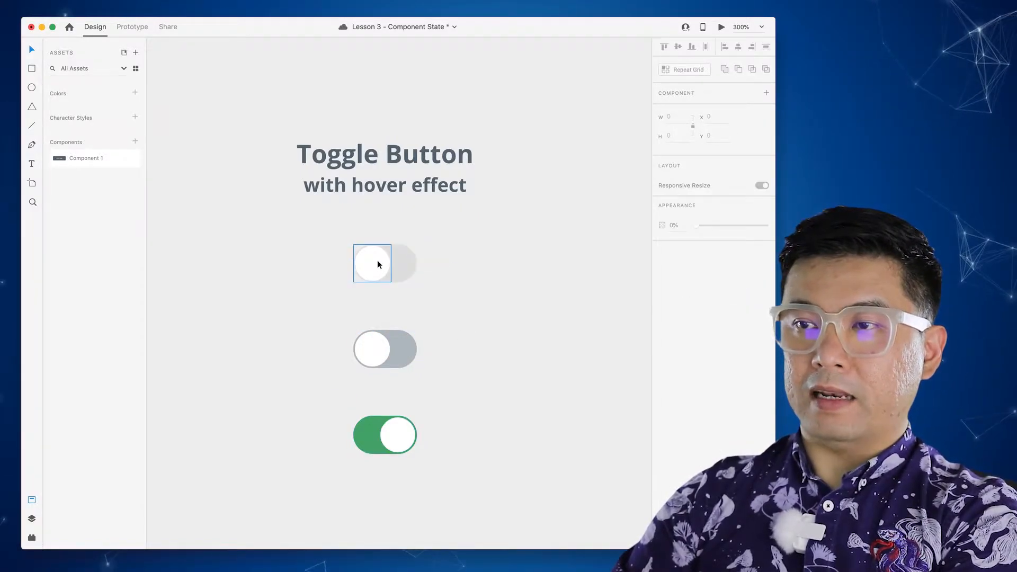
left_click(377, 260)
left_click(409, 259, "shift")
- Shift the top toggle's white knob to the left end of its grey track and select the pill
left_click(385, 260)
mouse_move(382, 260)
left_mouse_down()
mouse_move(342, 266)
mouse_move(380, 266)
left_mouse_up()
left_click(392, 268)
left_click(455, 272)
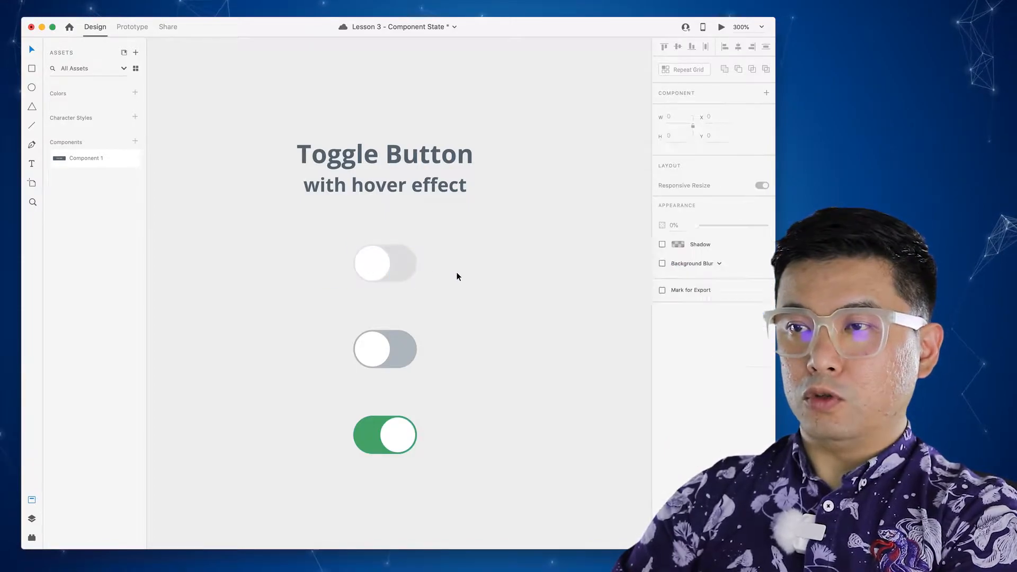
left_click(385, 265)
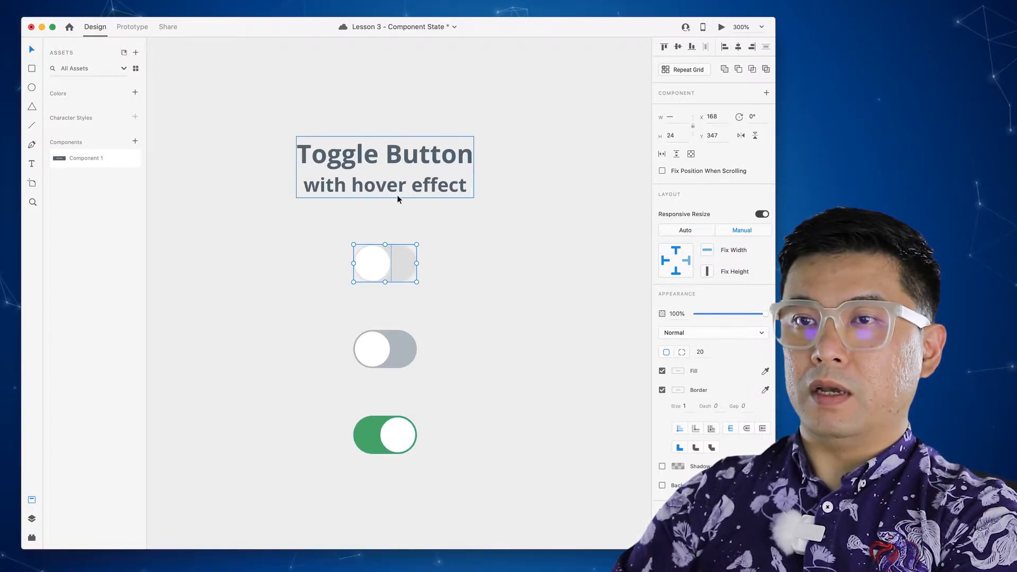
left_click(449, 263)
left_click(398, 264)
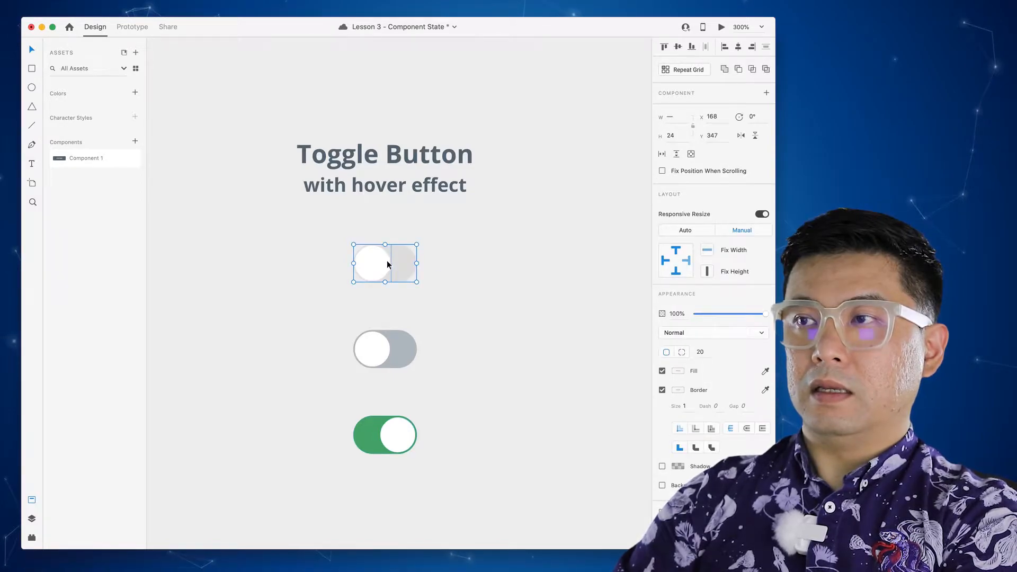
left_click(378, 252, "shift")
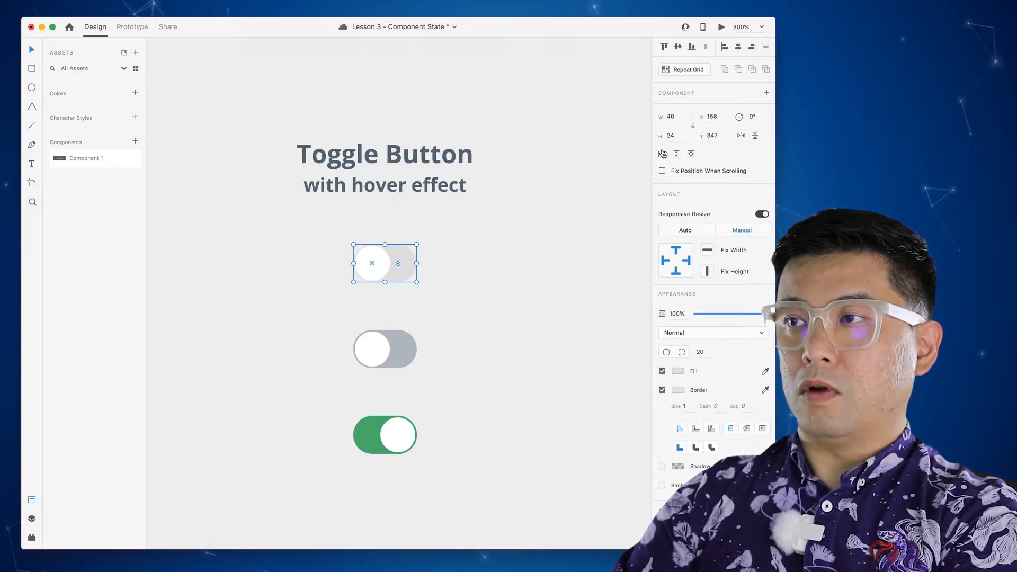
- Make the top toggle a component and name it Toggle Button in Assets
left_click(766, 93)
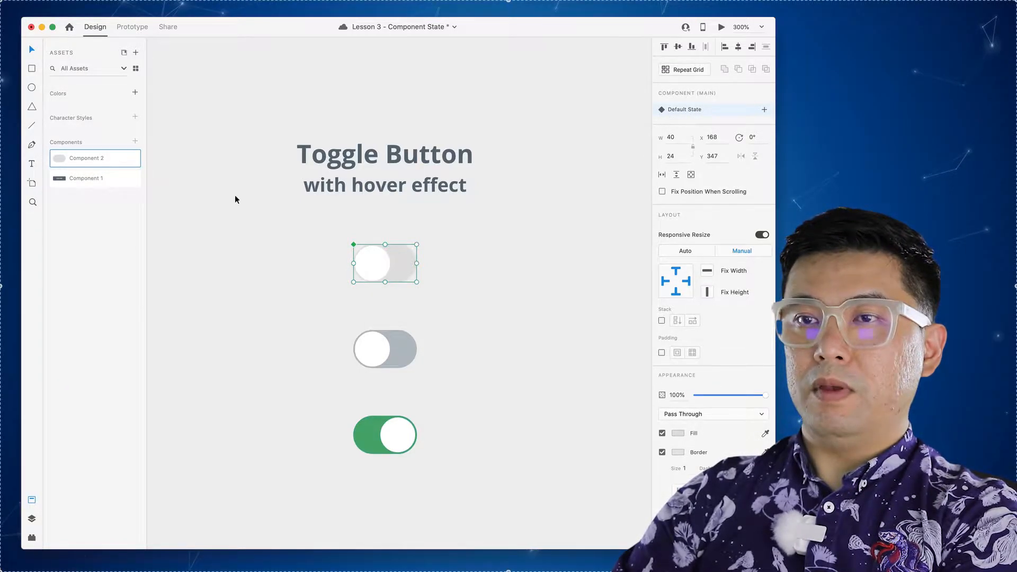
double_click(101, 158)
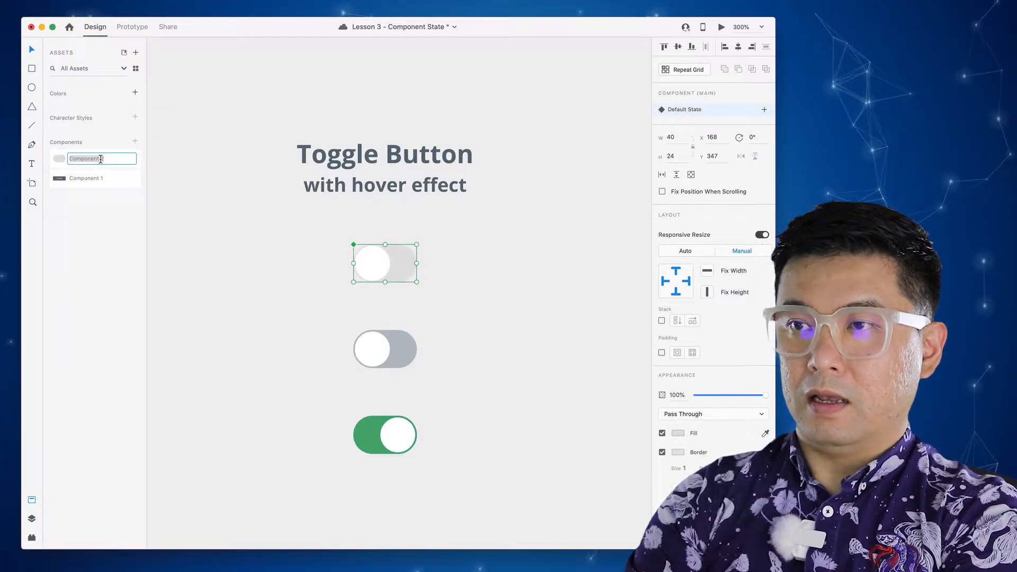
type("To")
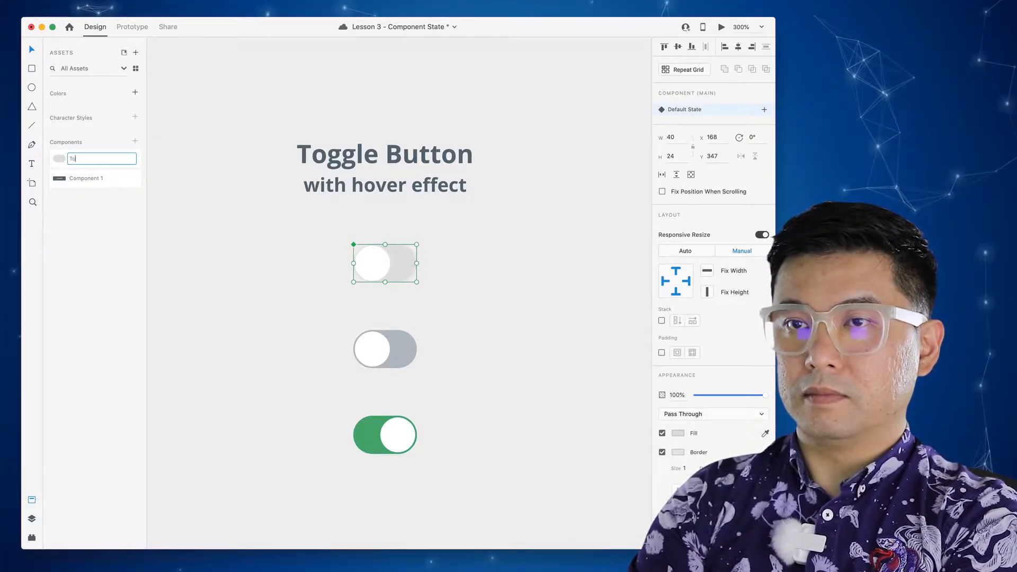
type("ggle Button")
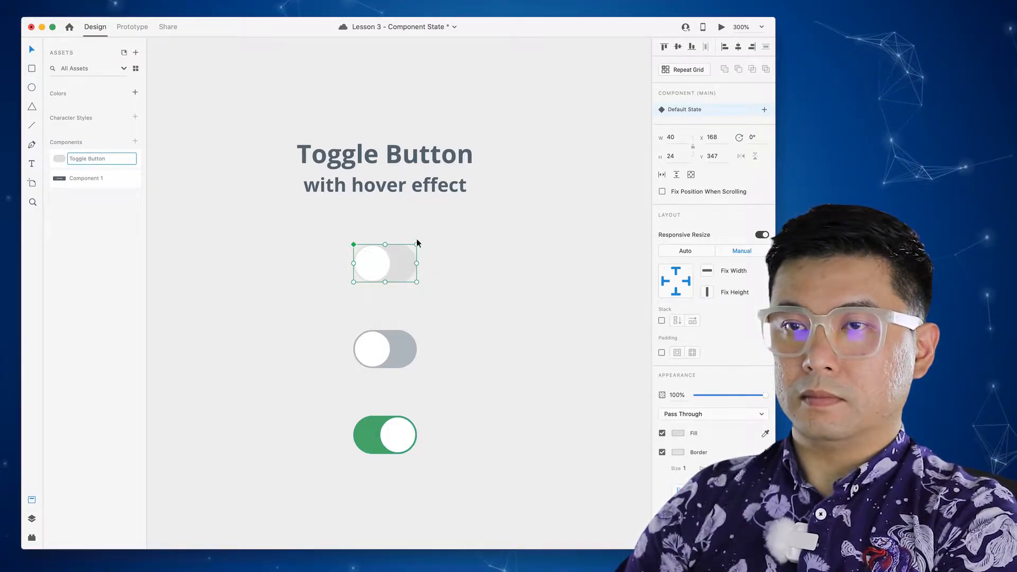
left_click(90, 179)
- Rename Component 1 to Action Button, correcting the lowercase b to a capital B
double_click(88, 180)
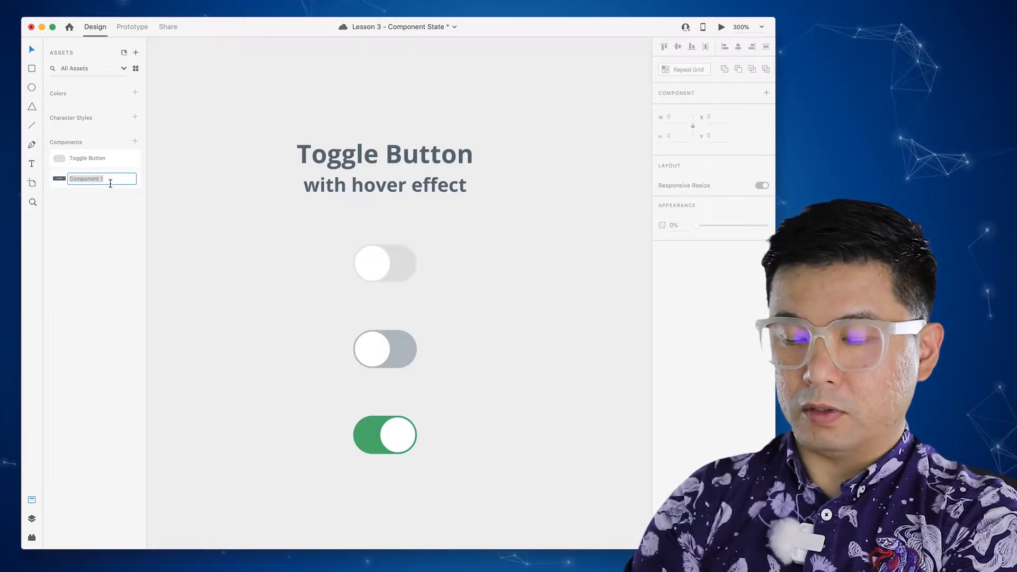
type("Action button")
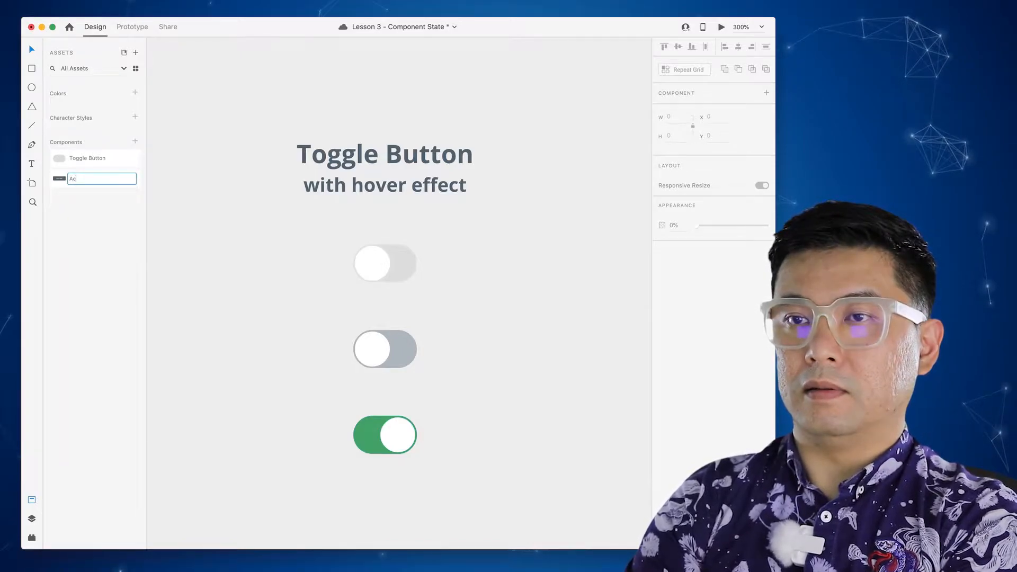
key("Return")
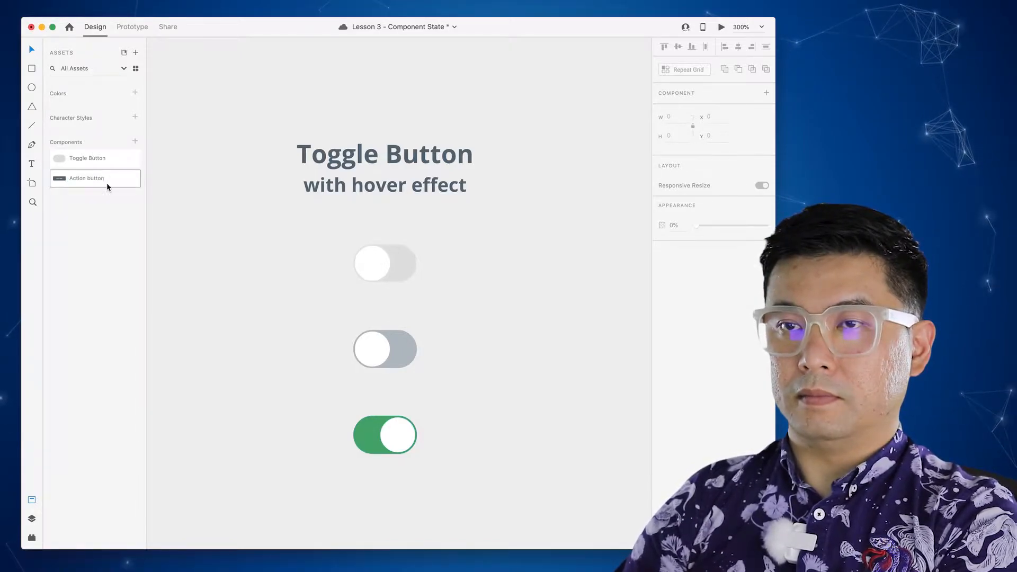
double_click(91, 179)
left_click(87, 179)
key("BackSpace")
type("B")
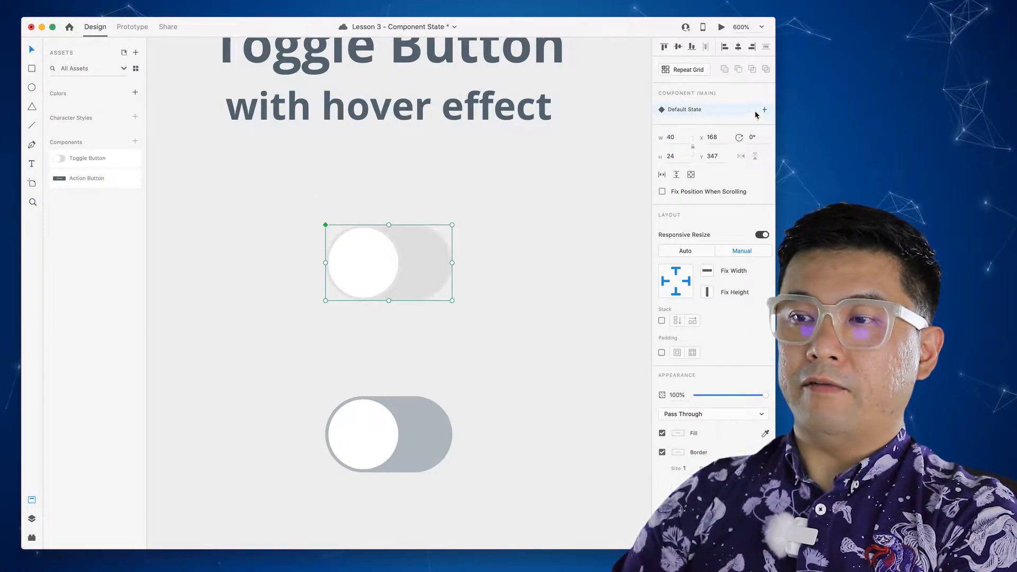
- Add a Hover State to the Toggle Button component and select the toggle
left_click(764, 109)
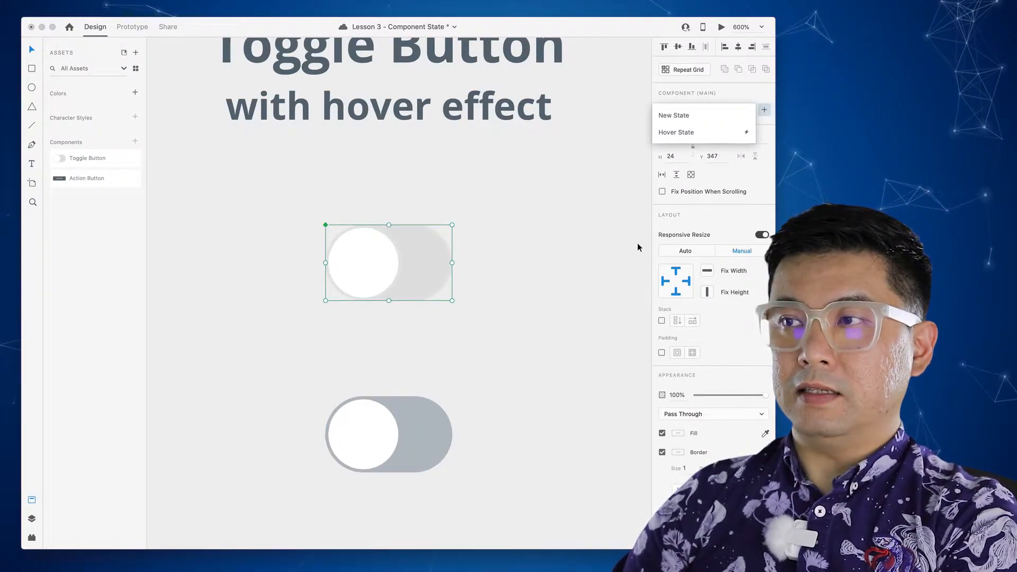
left_click(697, 133)
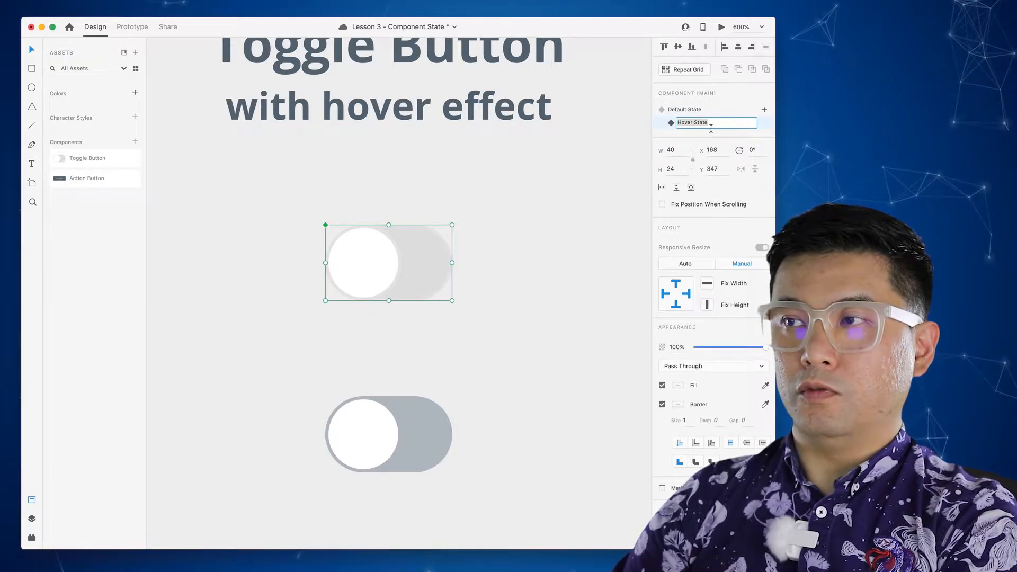
key("Return")
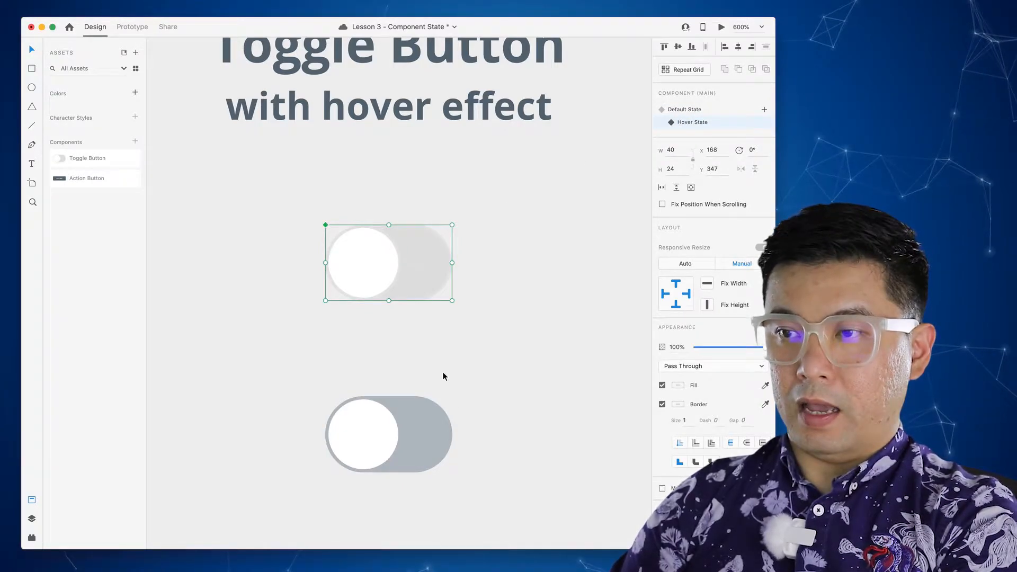
double_click(432, 274)
left_click(465, 275)
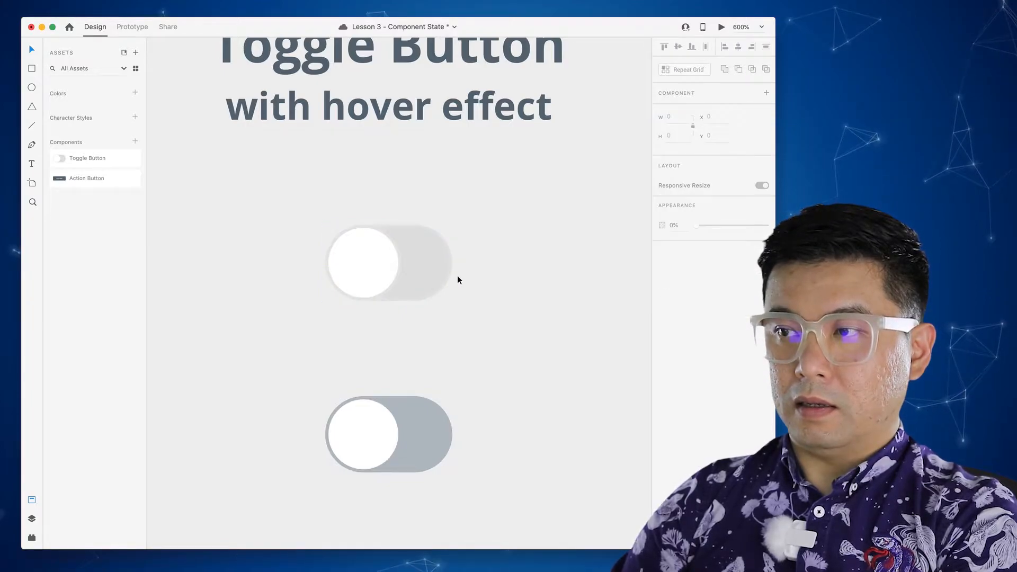
left_click(427, 281)
- Eyedrop grey from the canvas for the hover toggle's fill and border
left_click(680, 387)
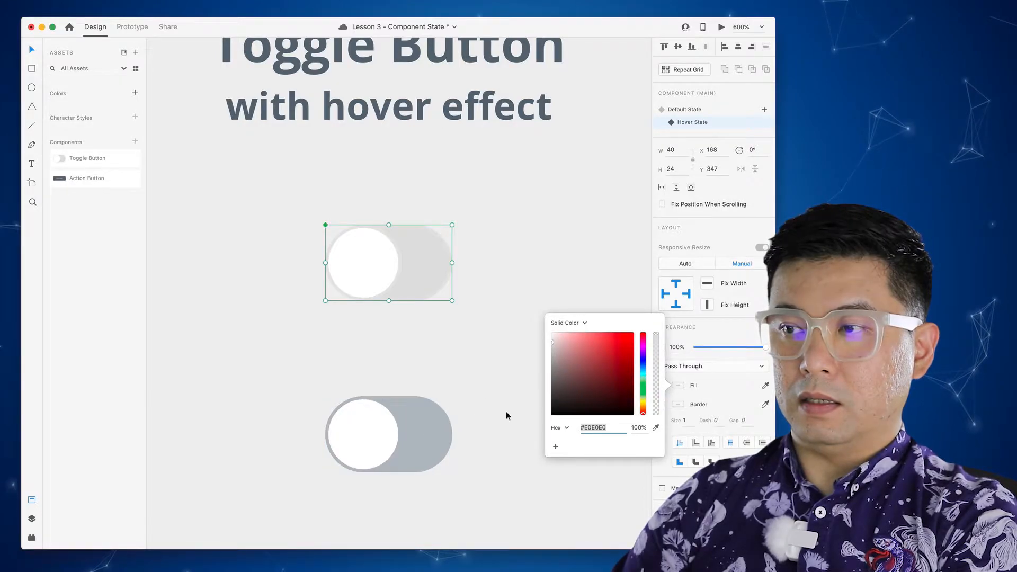
left_click(655, 428)
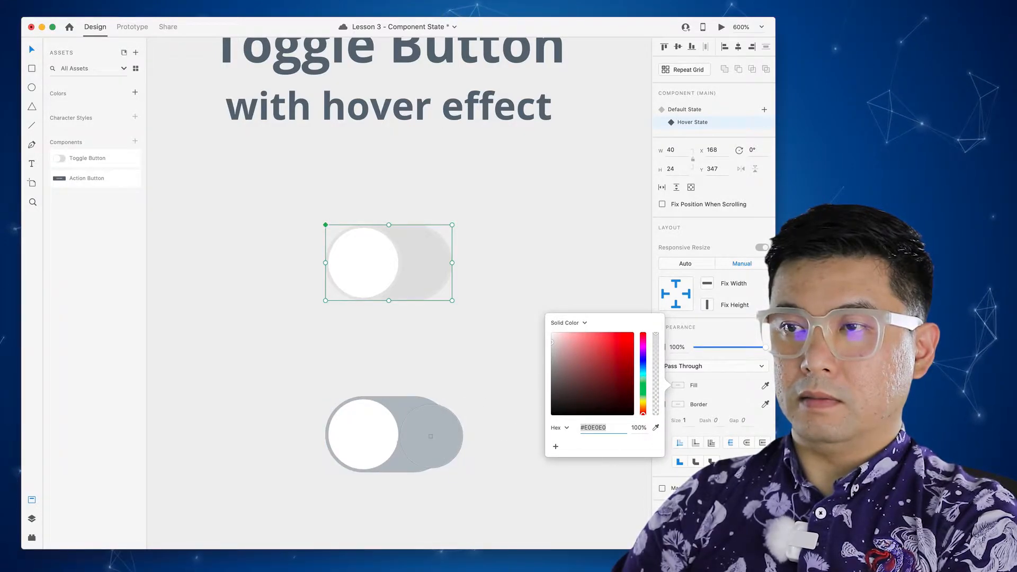
left_click(434, 414)
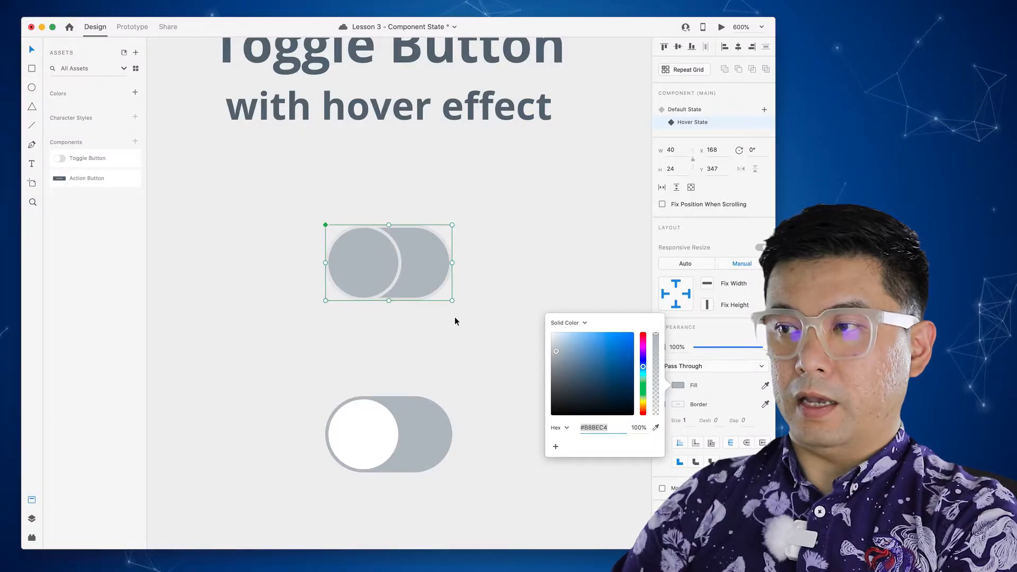
left_click(681, 407)
left_click(656, 440)
left_click(374, 281)
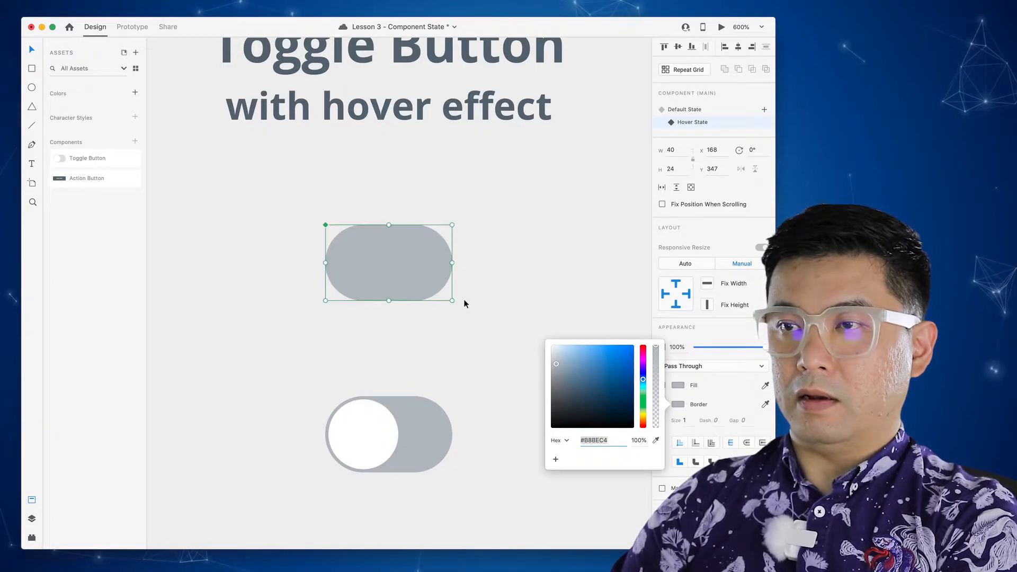
left_click(499, 311)
- Set the hover-state knob fill to pure white #FFFFFF
left_click(387, 269)
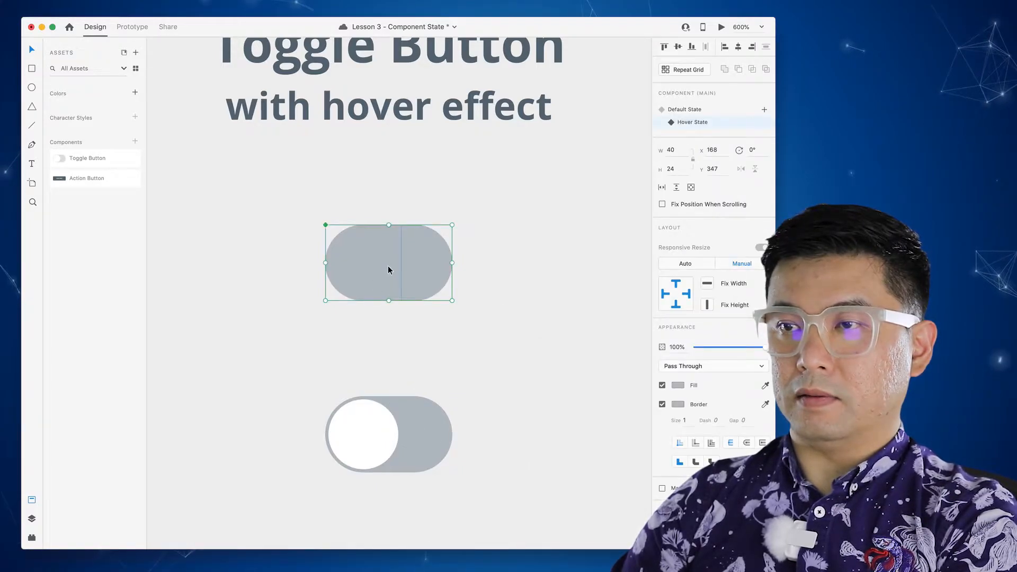
double_click(378, 268)
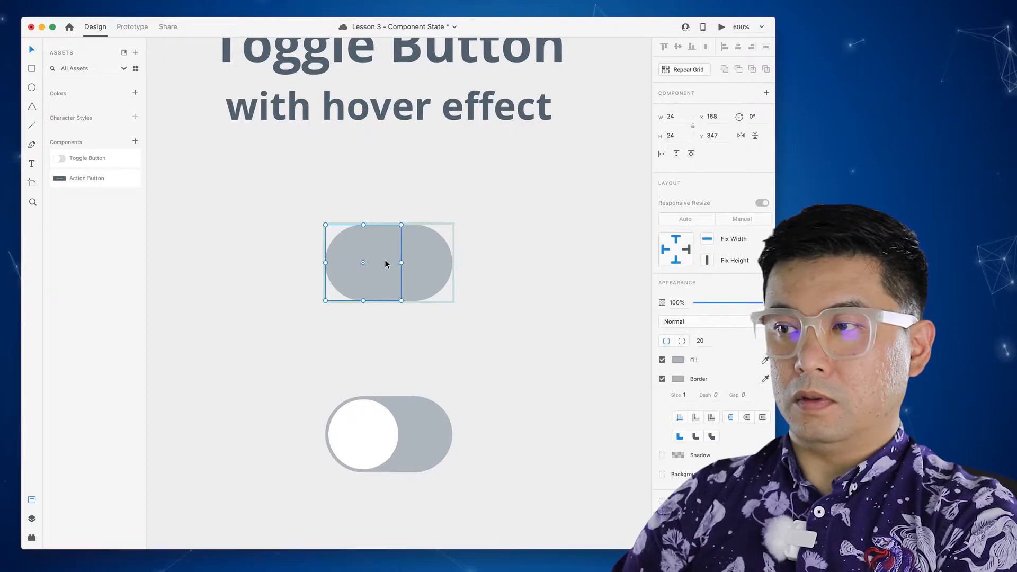
left_click(678, 360)
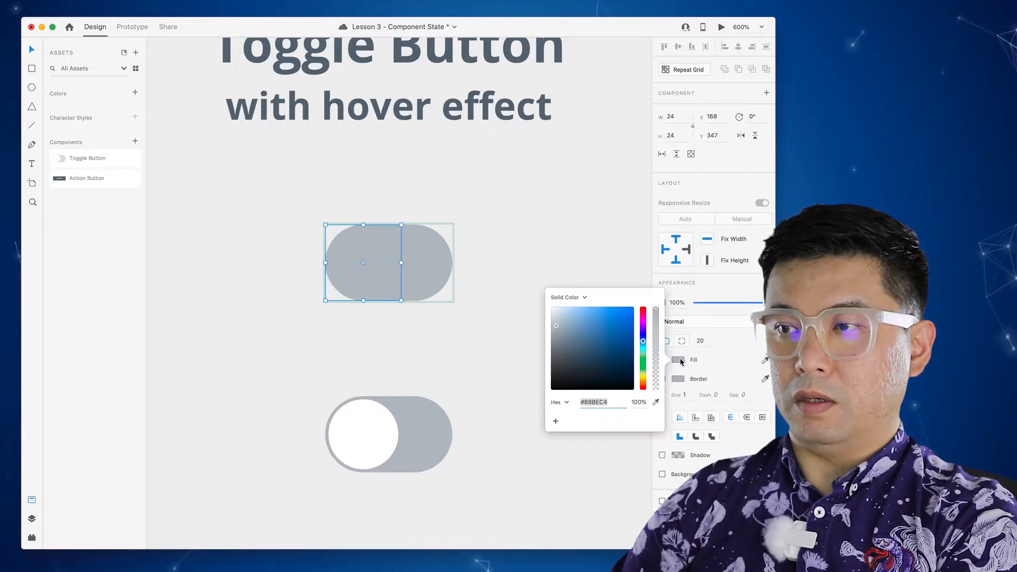
left_click(554, 312)
left_click_drag(554, 312, 540, 301)
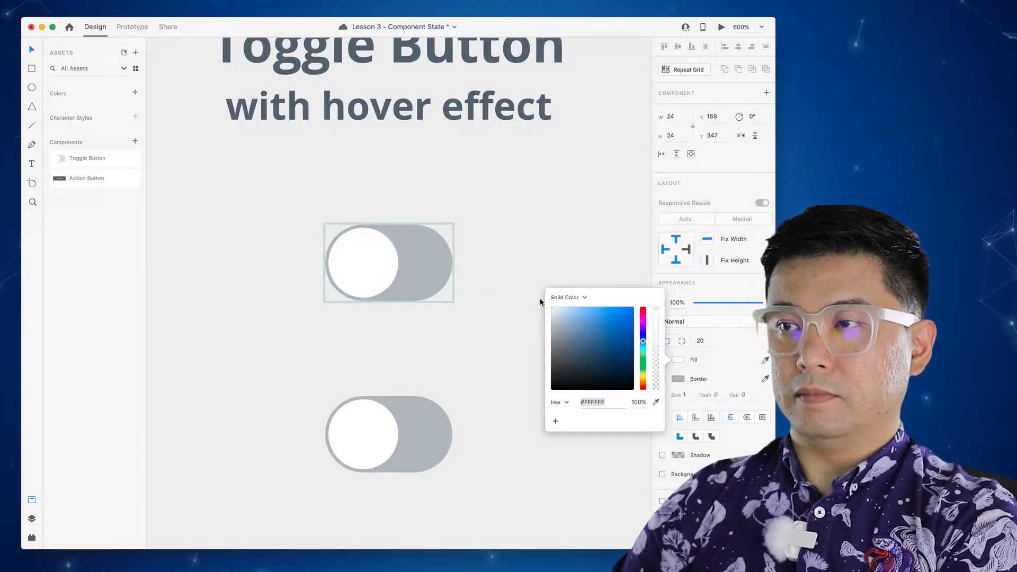
left_click(515, 317)
left_click(395, 272)
left_click(503, 292)
left_click(430, 273)
scroll(465, 335, "down", 1)
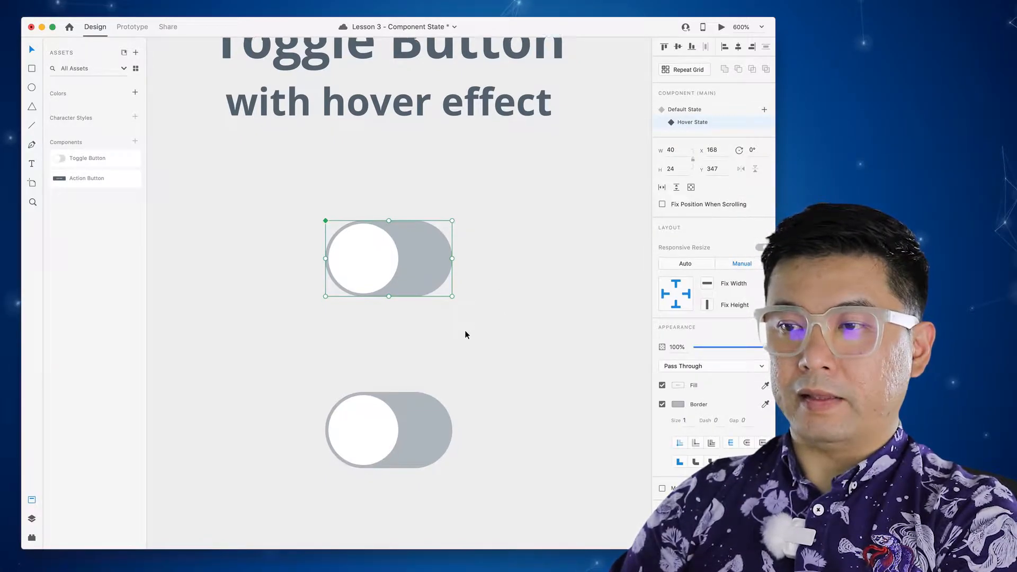
scroll(464, 334, "down", 5)
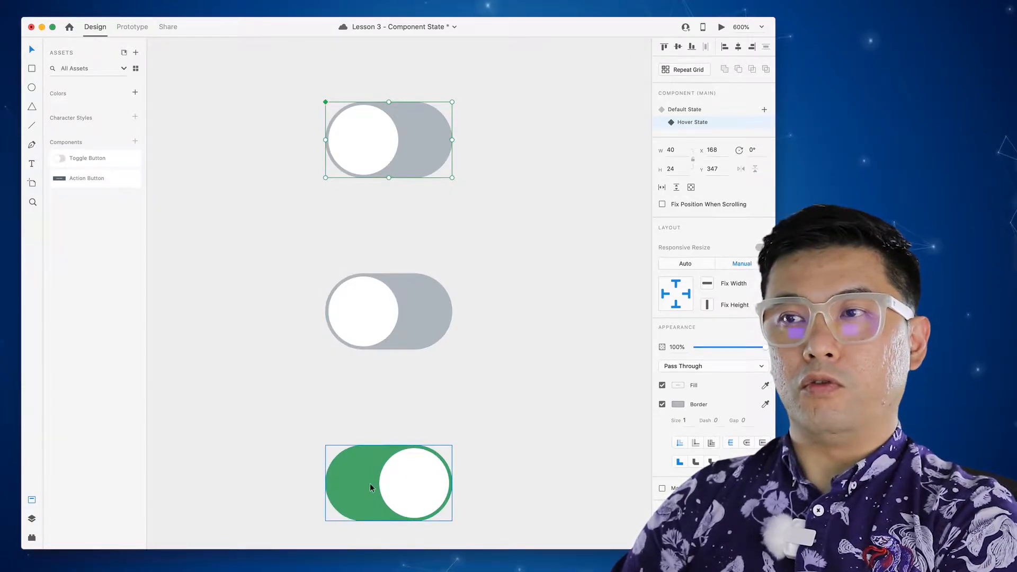
- Add a new state named Tap to the top toggle, next to Default and Hover states
left_click(461, 232)
left_click(412, 170)
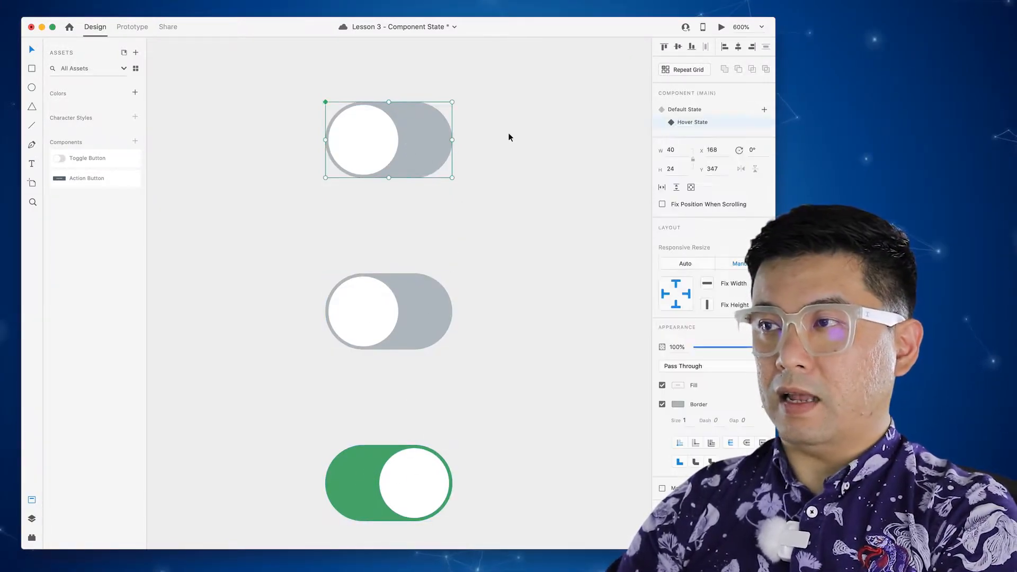
left_click(764, 110)
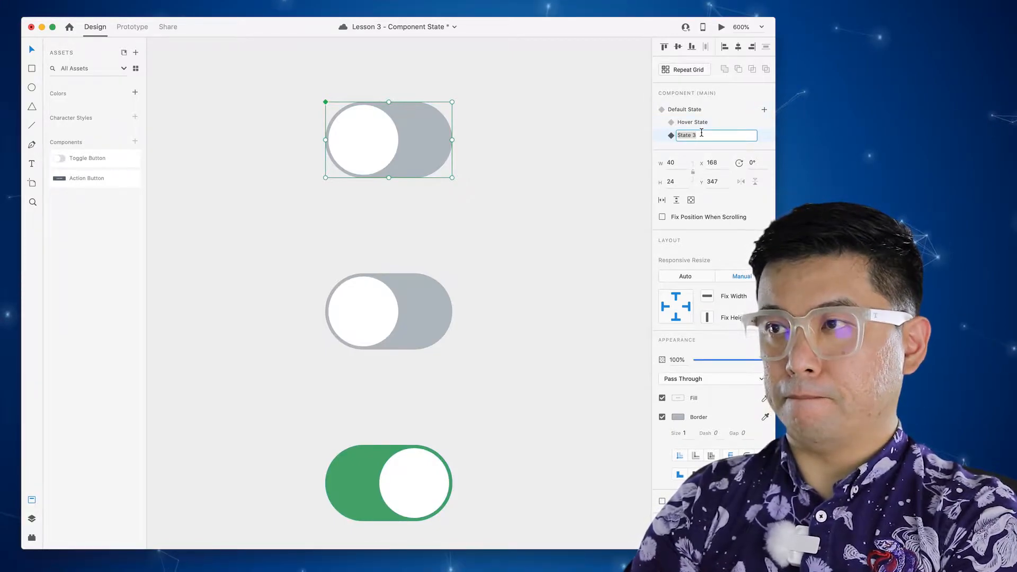
key("Return")
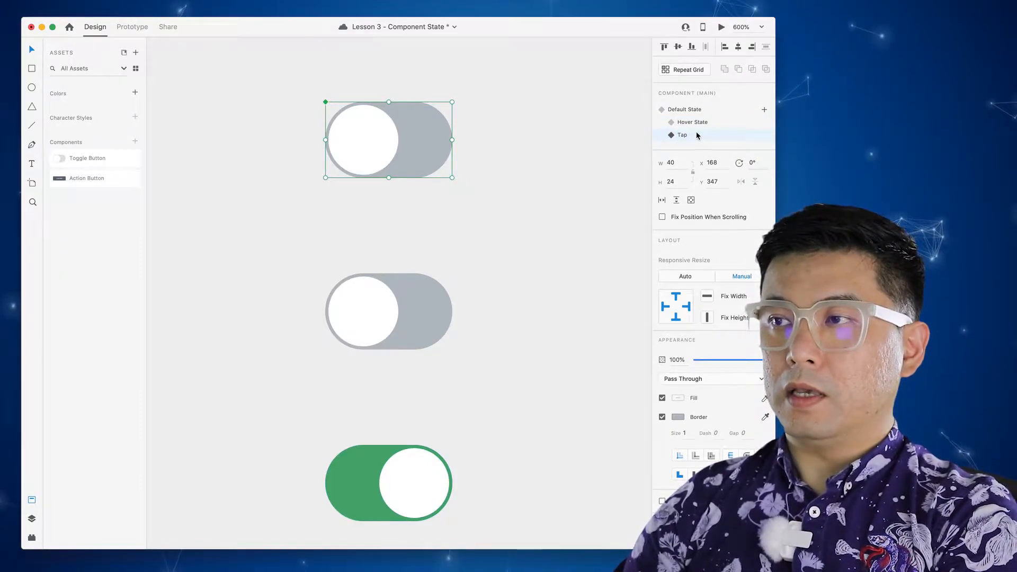
double_click(385, 139)
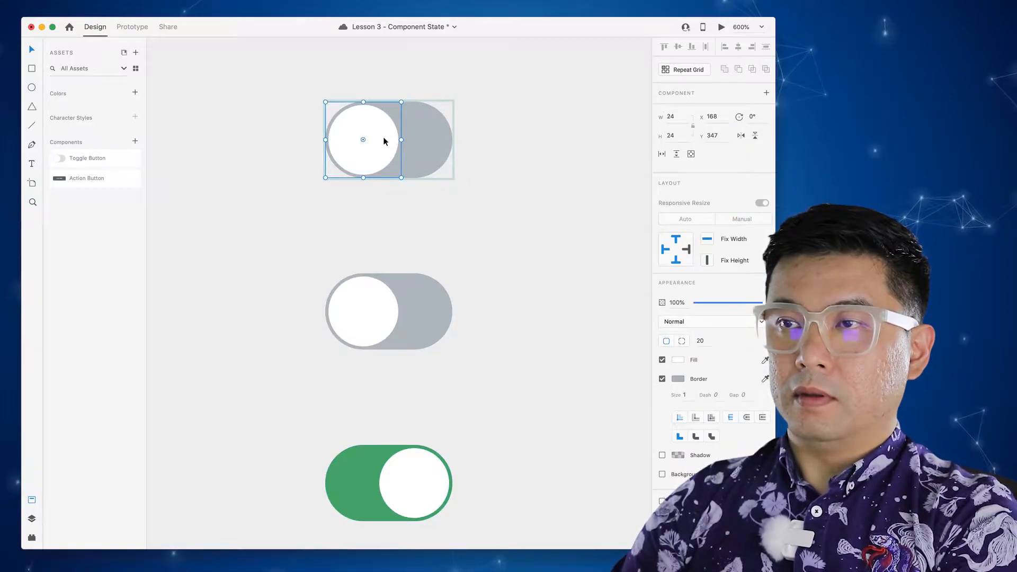
- Slide the toggle knob to the right end and give it the bottom toggle's green border
left_click_drag(369, 129, 416, 132)
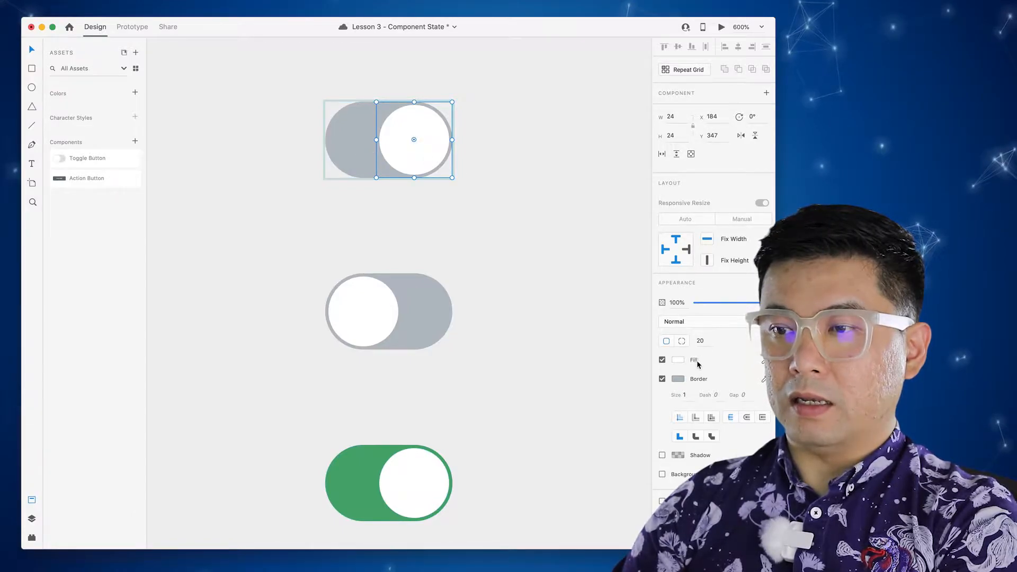
left_click(678, 379)
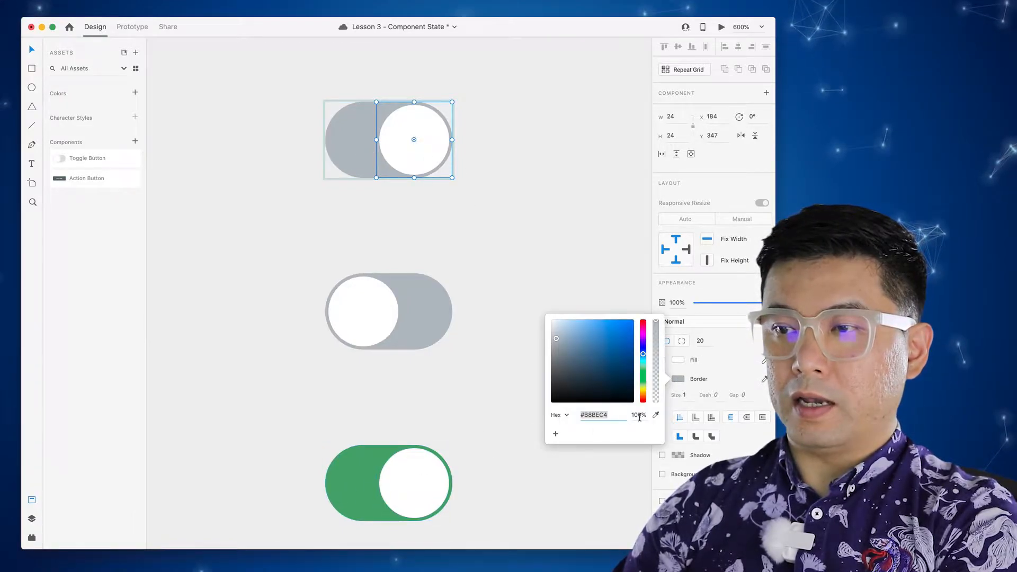
left_click(656, 415)
left_click(370, 467)
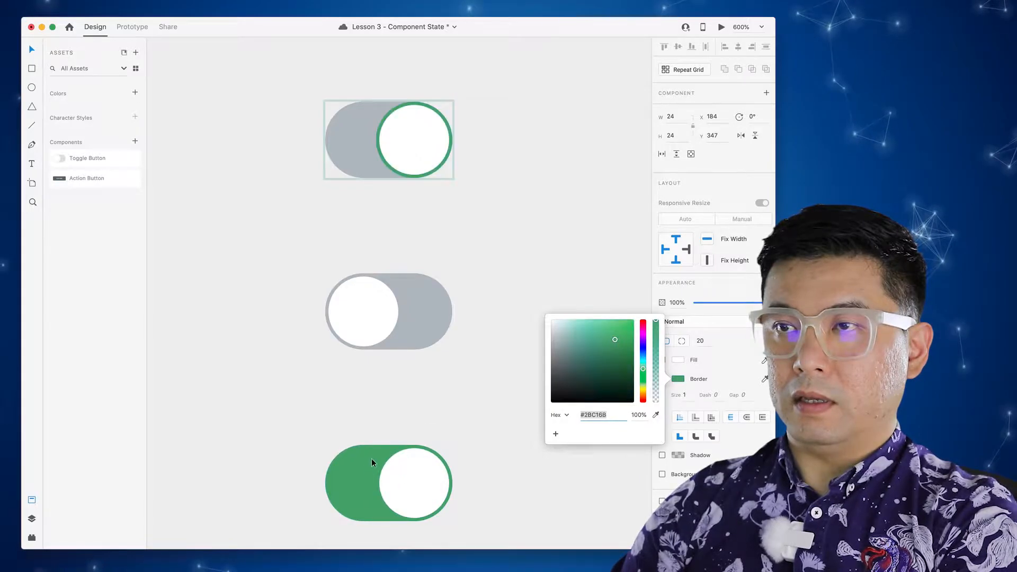
- Sample green #2BC16B from the bottom toggle for the top toggle's border and fill
left_click(363, 161)
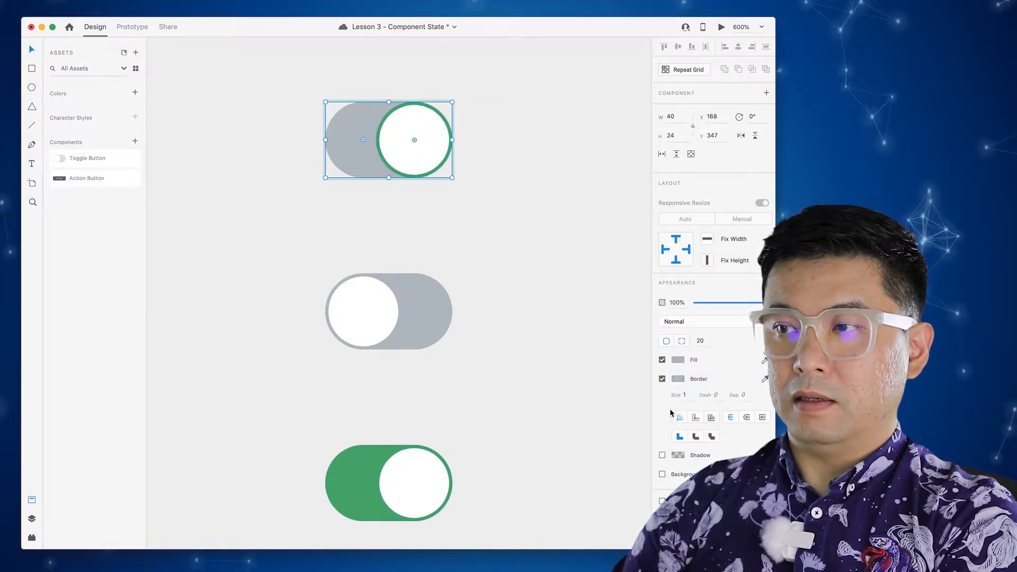
left_click(679, 378)
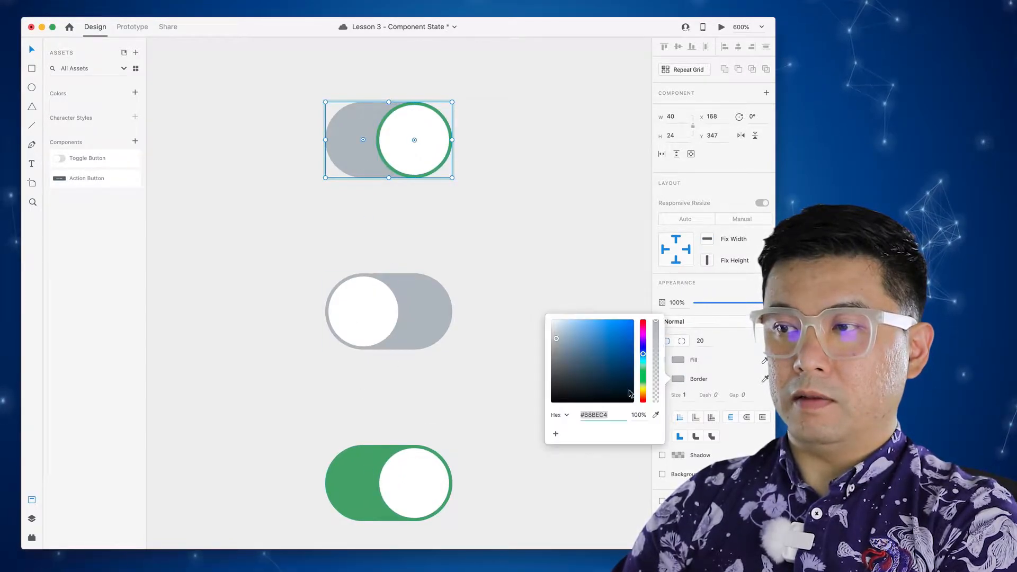
left_click(656, 414)
left_click(387, 479)
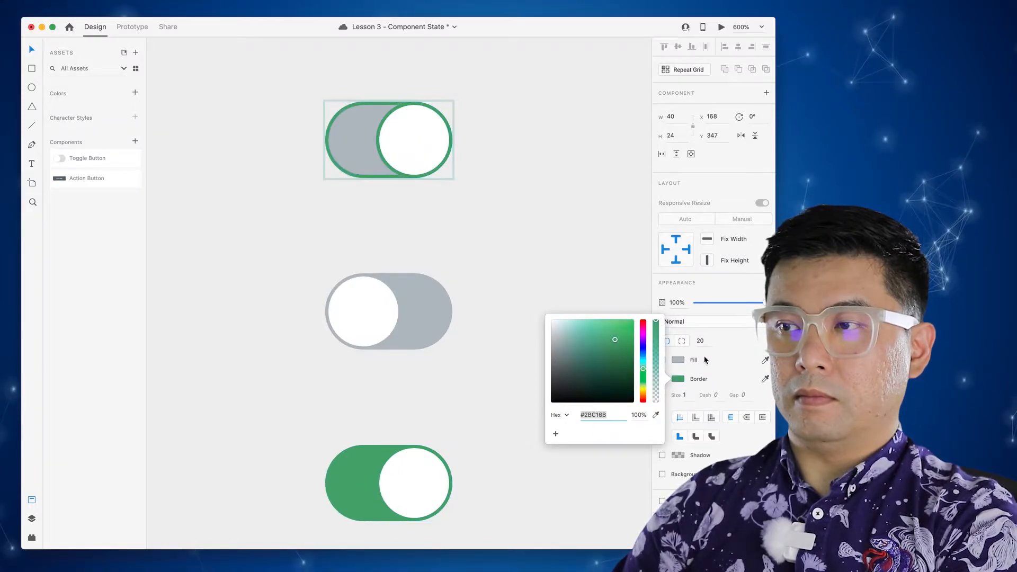
left_click(678, 360)
left_click(655, 402)
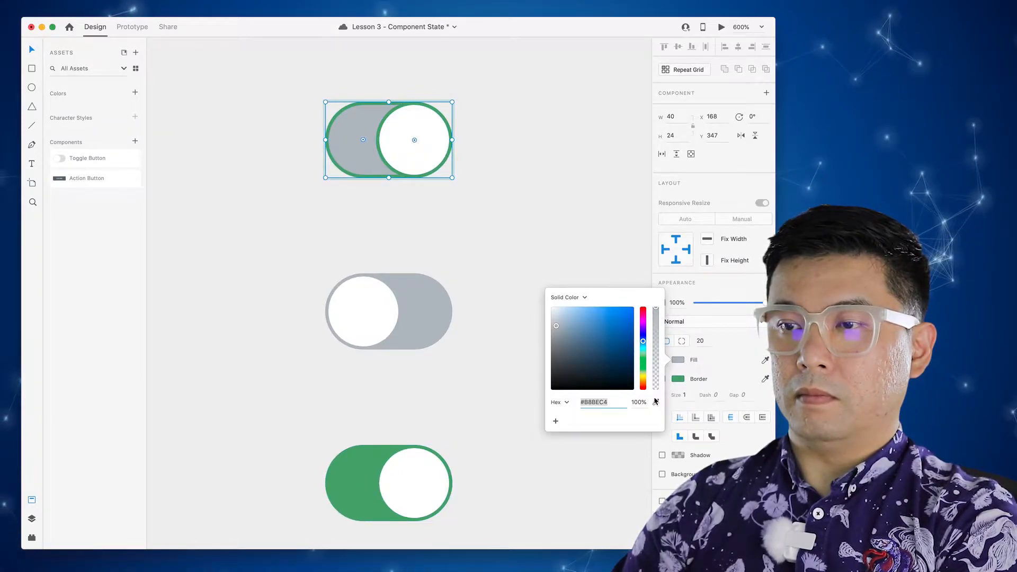
left_click(357, 472)
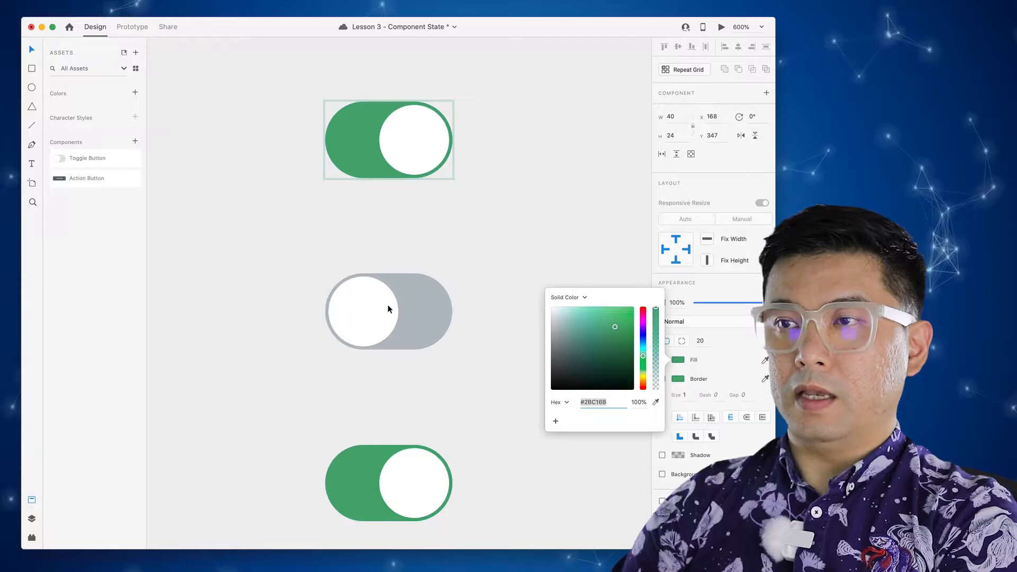
left_click(438, 218)
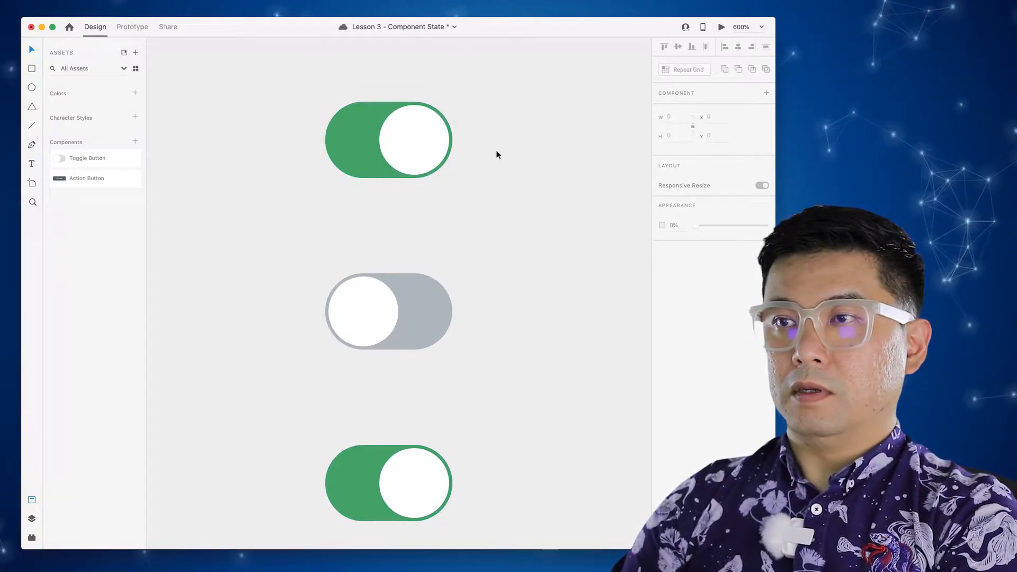
left_click(429, 143)
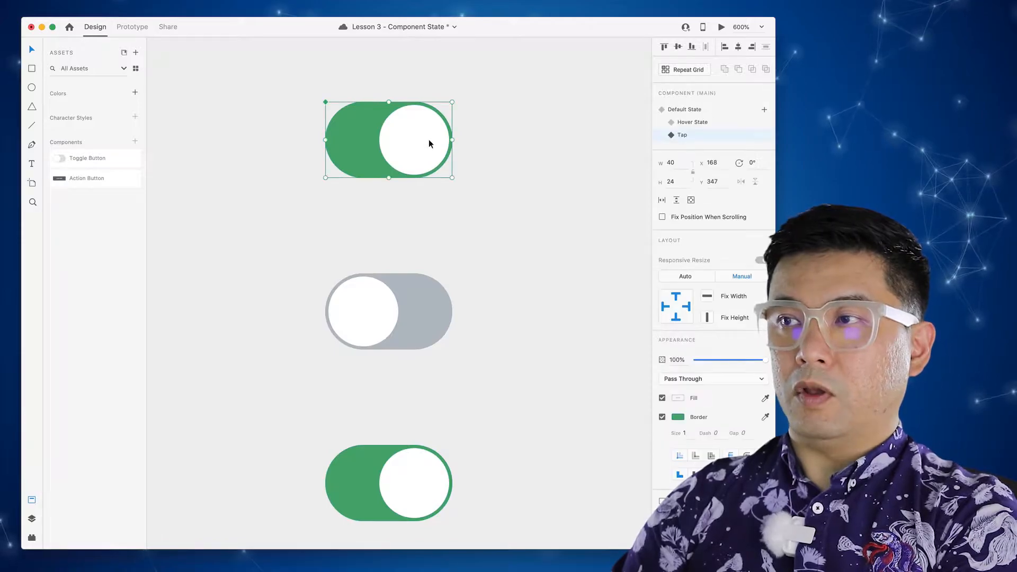
left_click(698, 110)
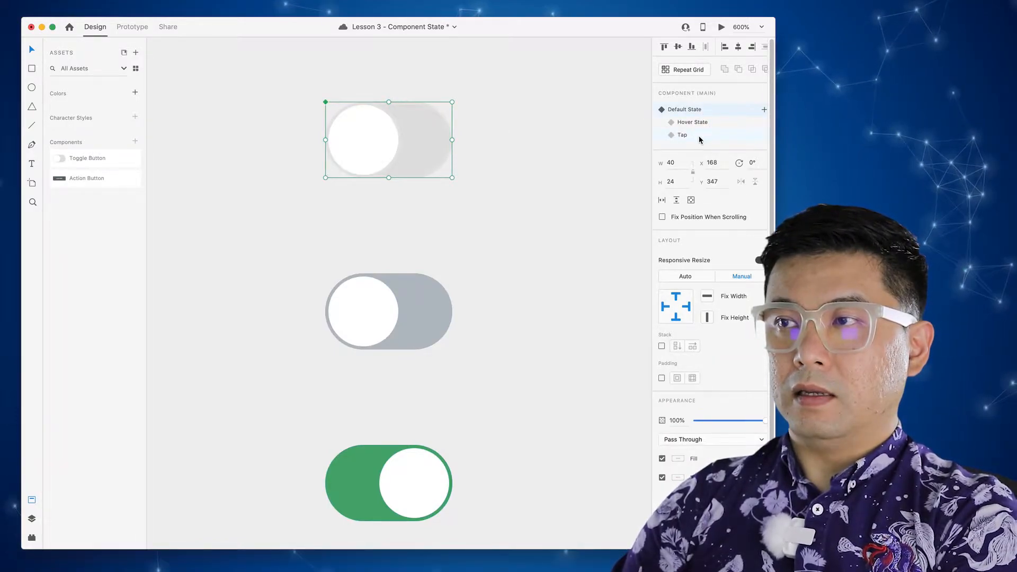
left_click(700, 136)
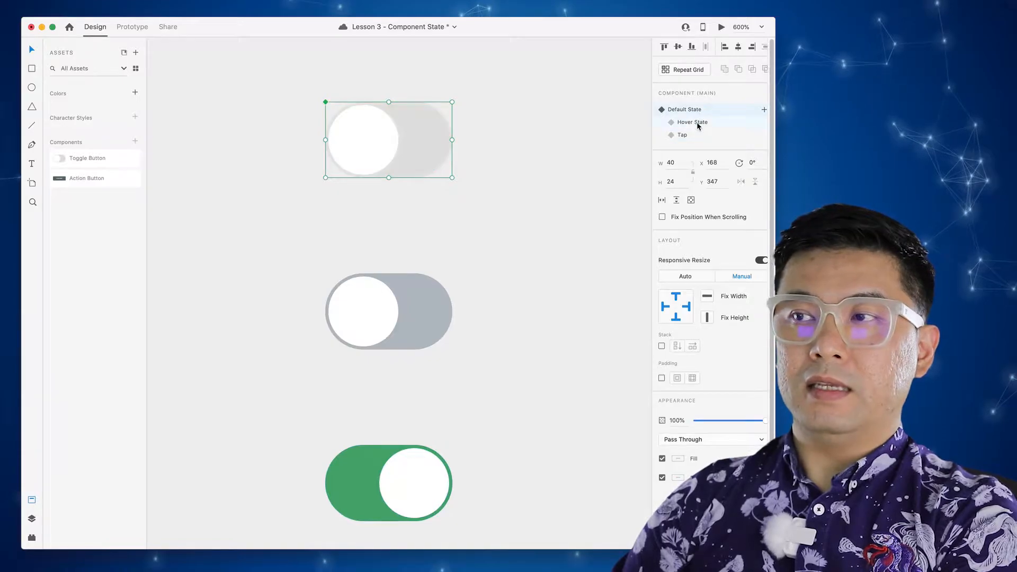
left_click(698, 124)
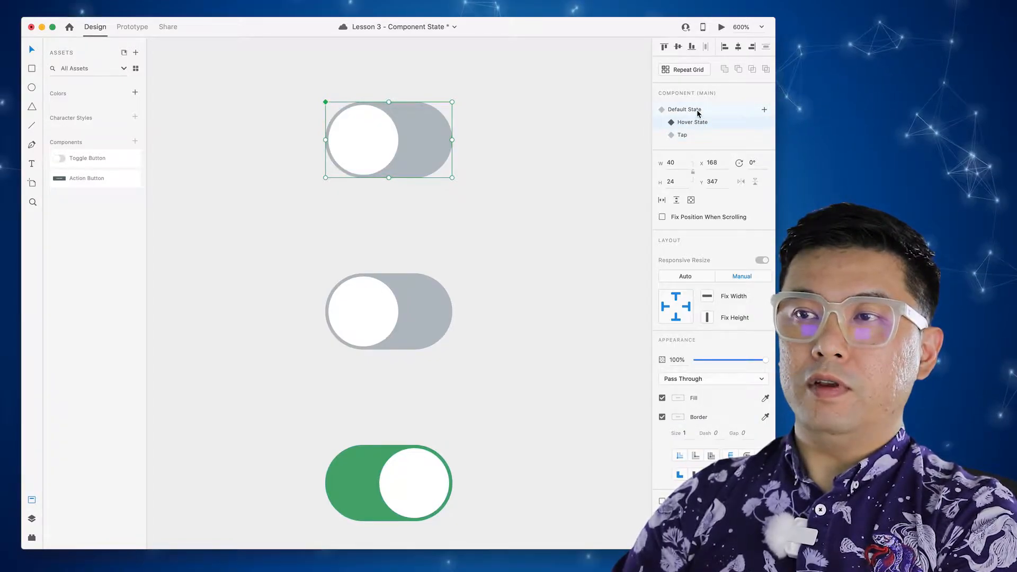
left_click(697, 111)
left_click(517, 142)
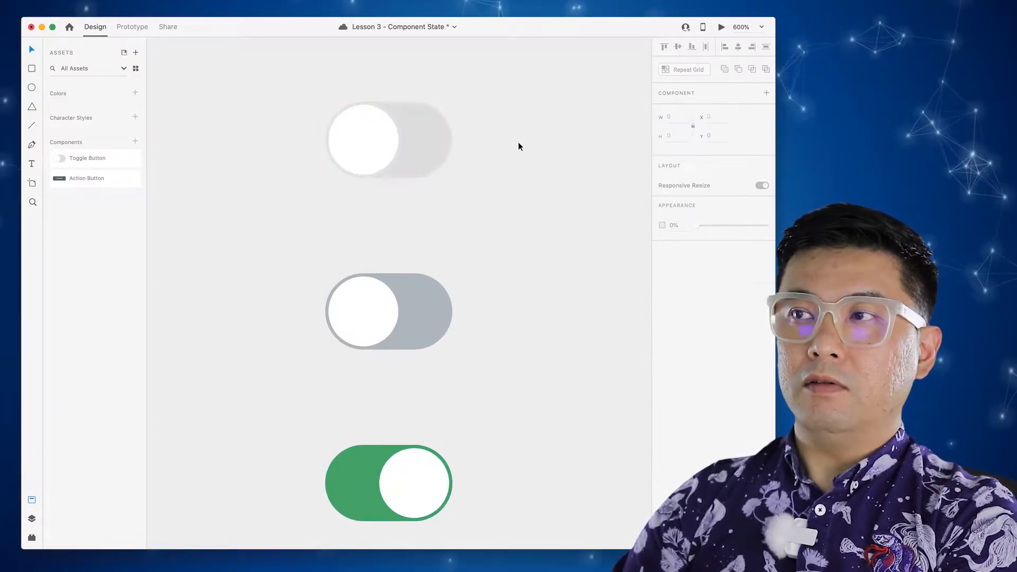
left_click(721, 27)
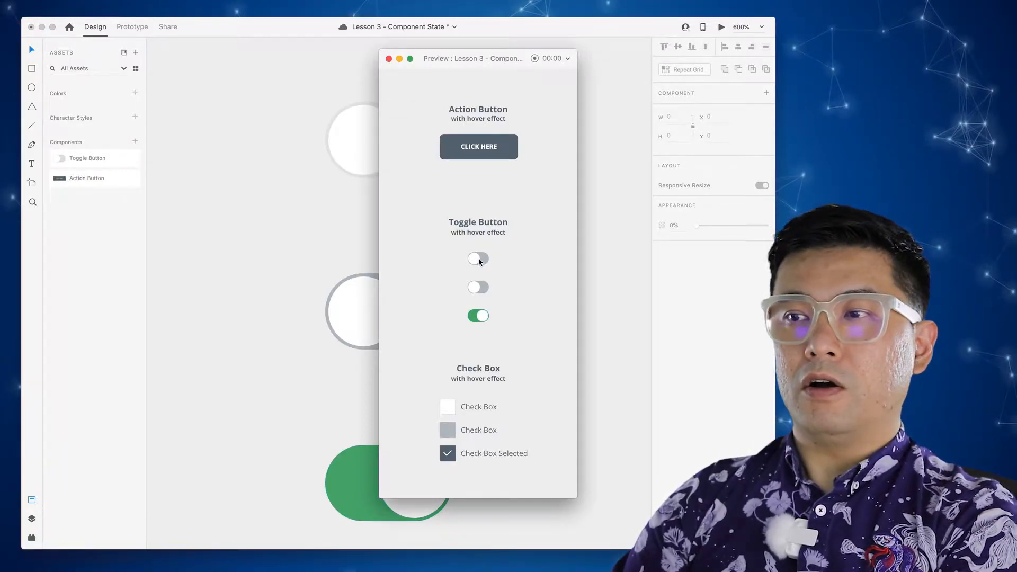
left_click(388, 58)
left_click(419, 140)
left_click(699, 123)
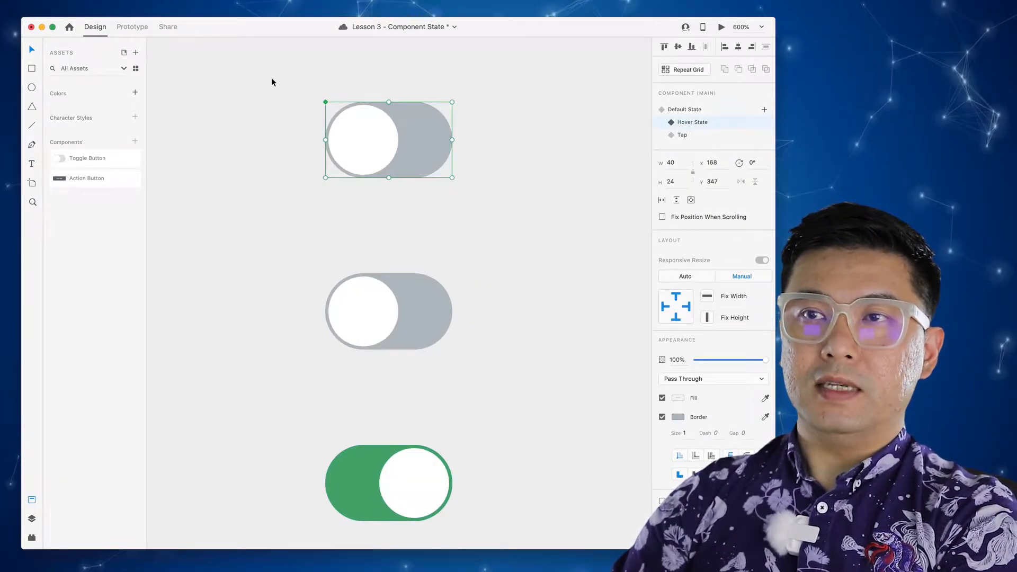
left_click(135, 27)
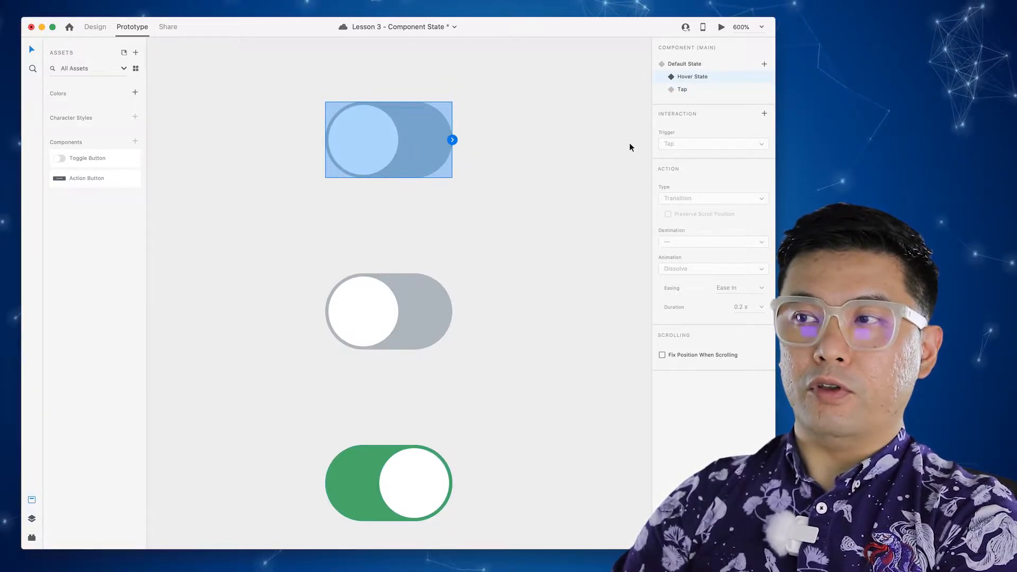
- On the Tap state, add a Tap-trigger Auto-Animate interaction to Default State
left_click(698, 89)
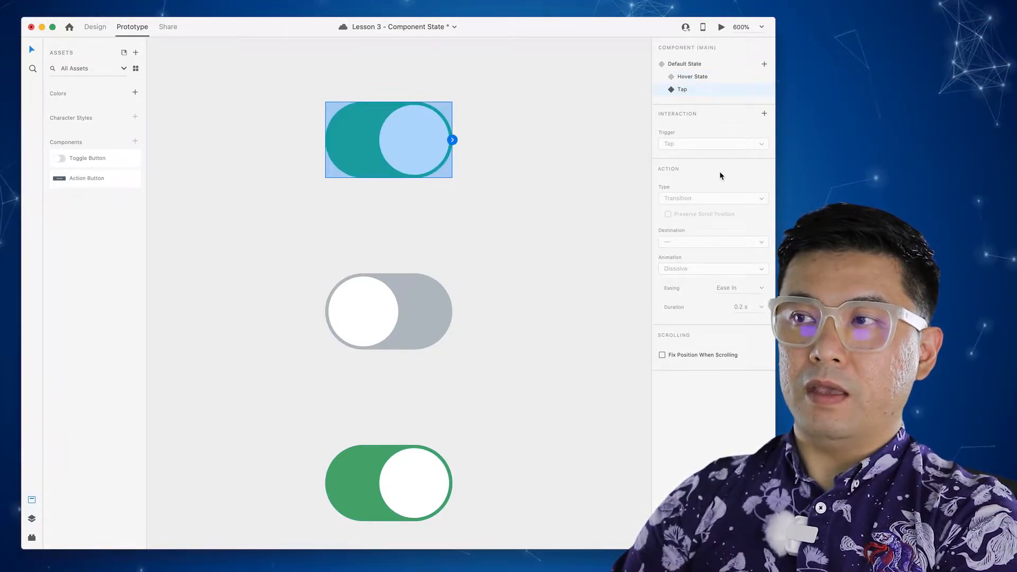
left_click(763, 113)
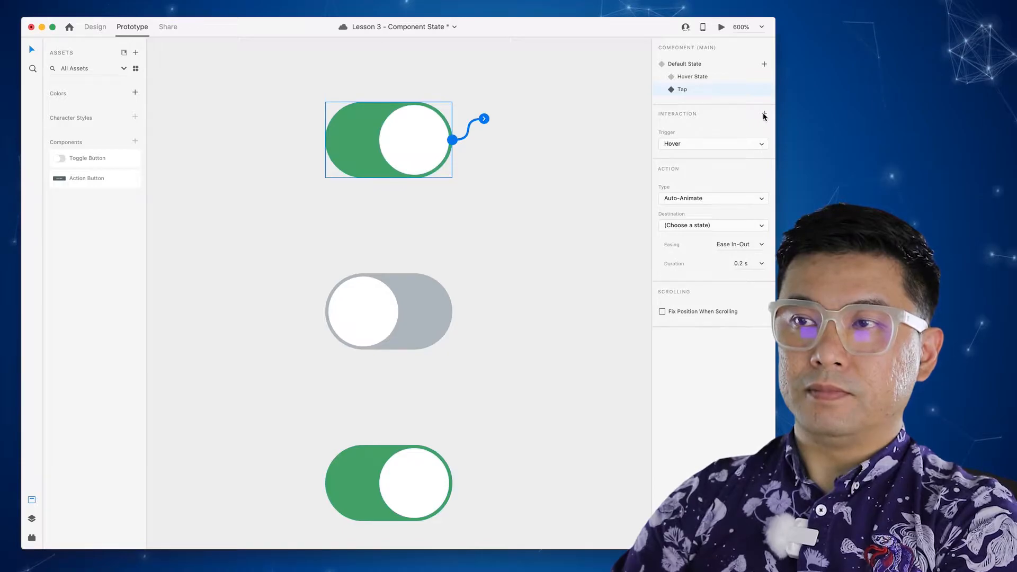
left_click(702, 144)
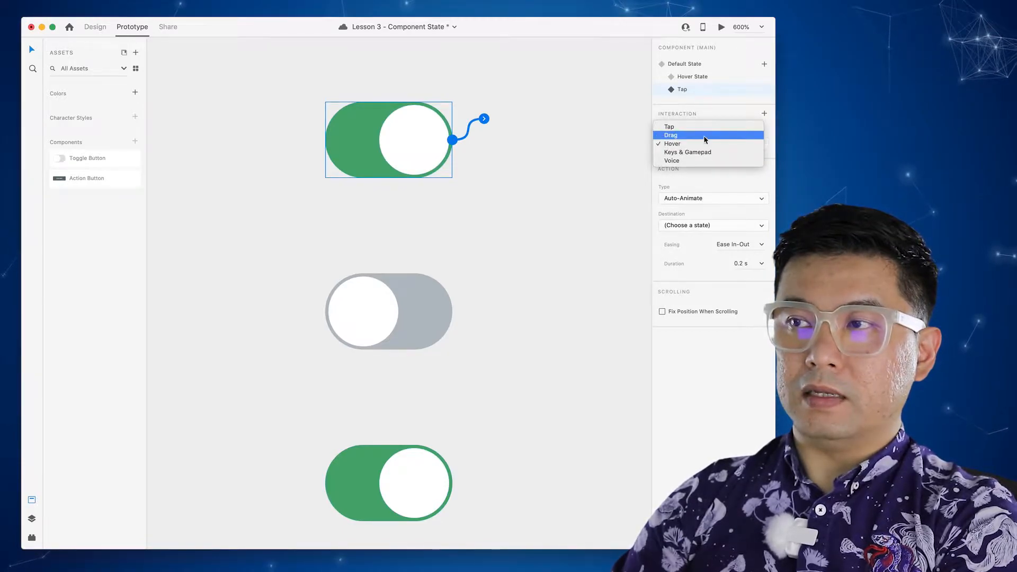
left_click(699, 127)
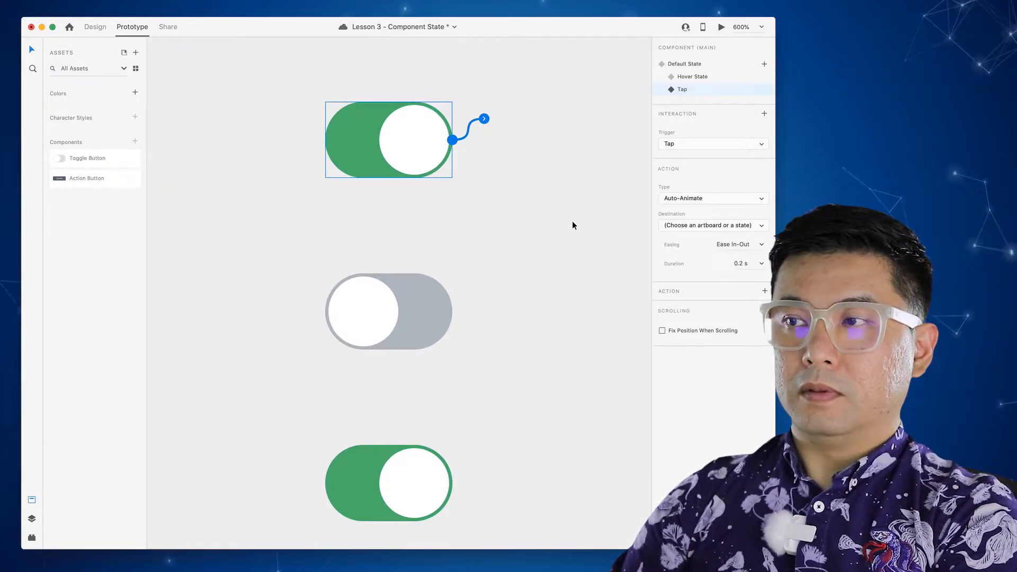
left_click(715, 227)
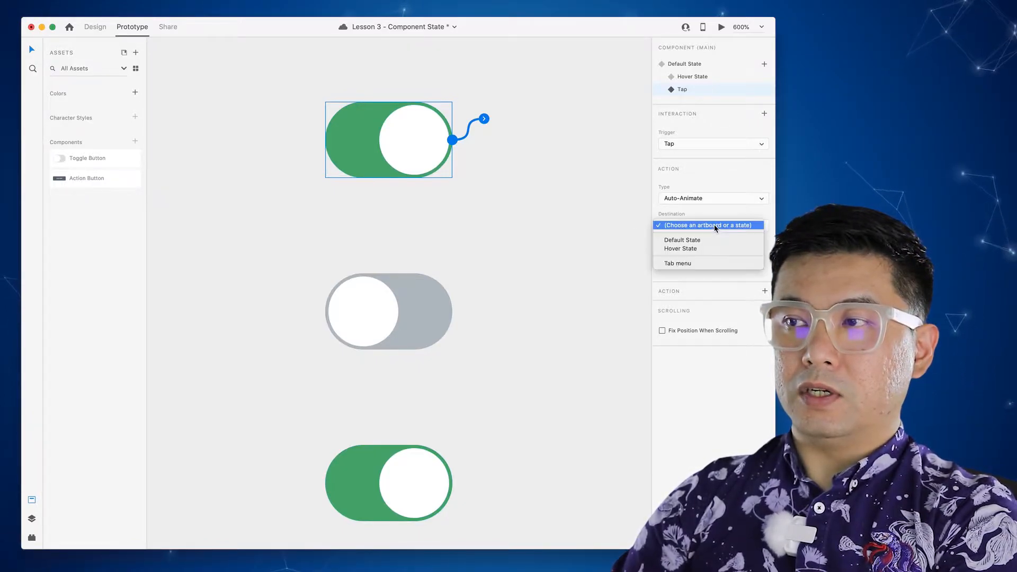
left_click(693, 243)
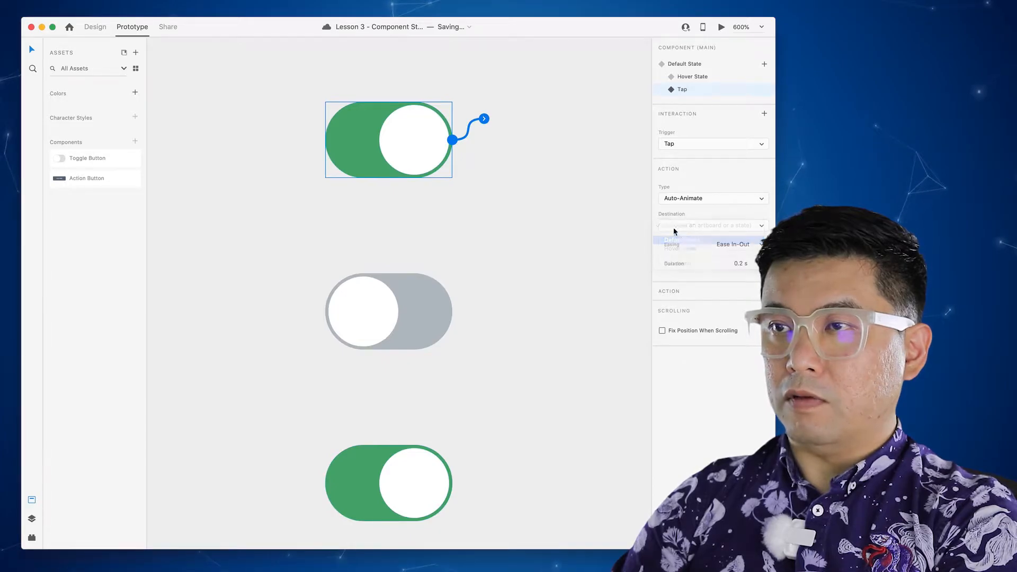
- On Default State, add a Tap-trigger Auto-Animate interaction to the Tap state
left_click(698, 63)
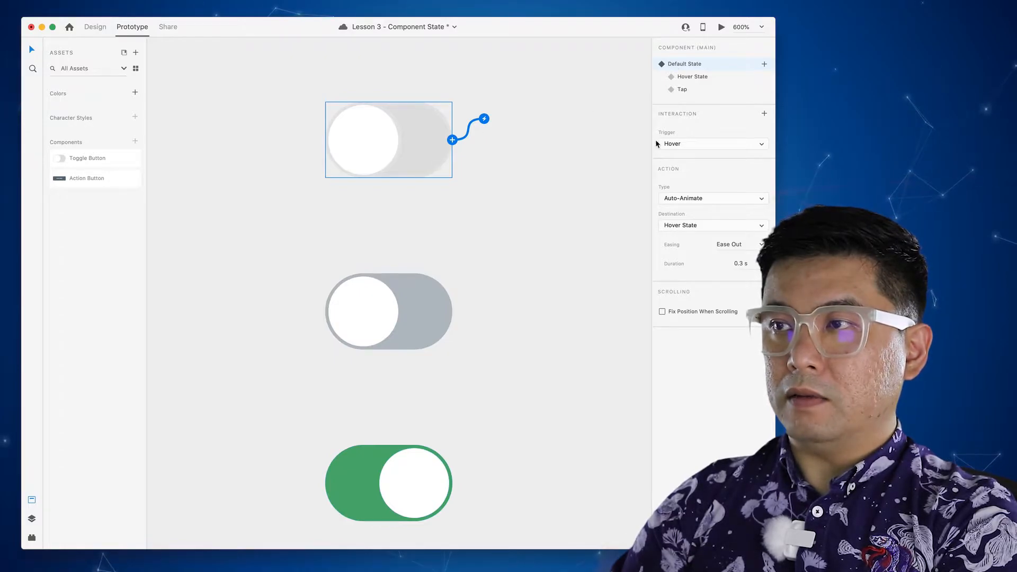
left_click(764, 114)
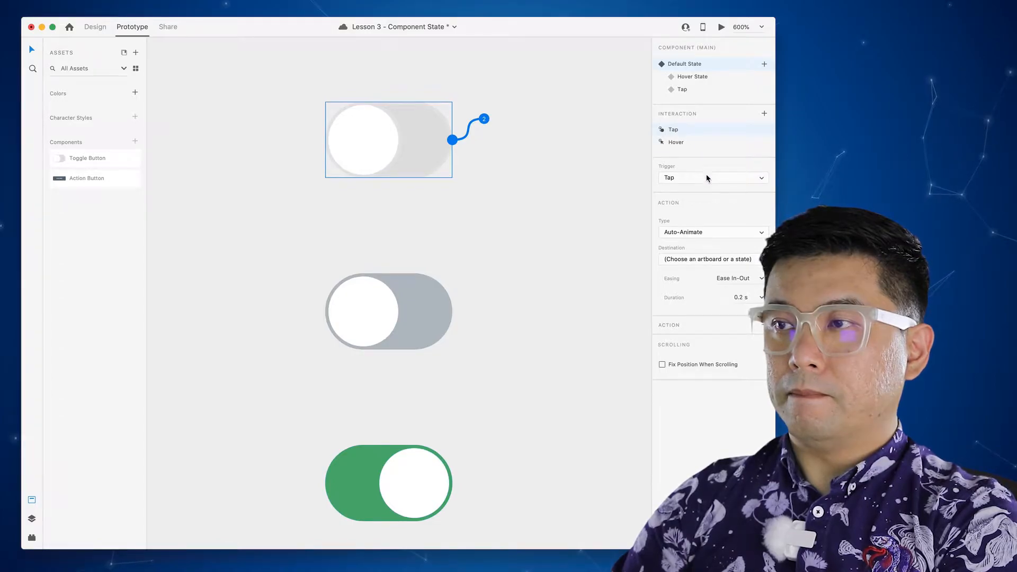
left_click(711, 259)
left_click(668, 283)
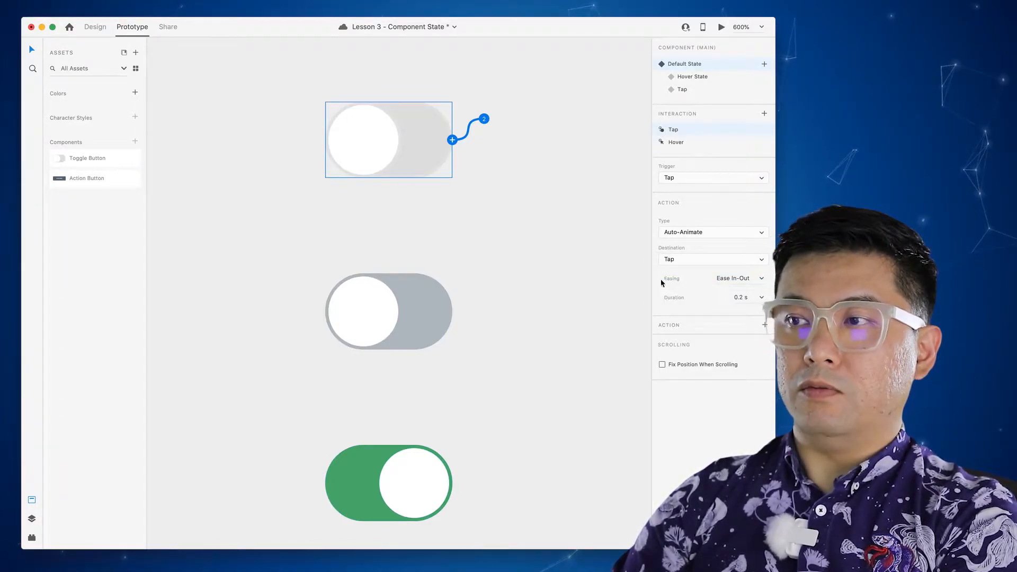
left_click(541, 189)
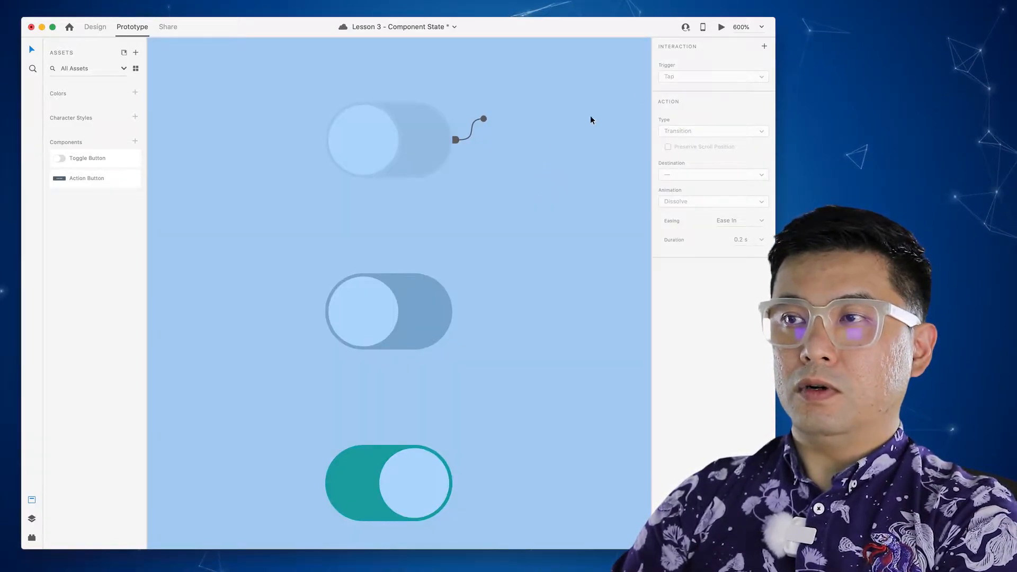
key("super+Return")
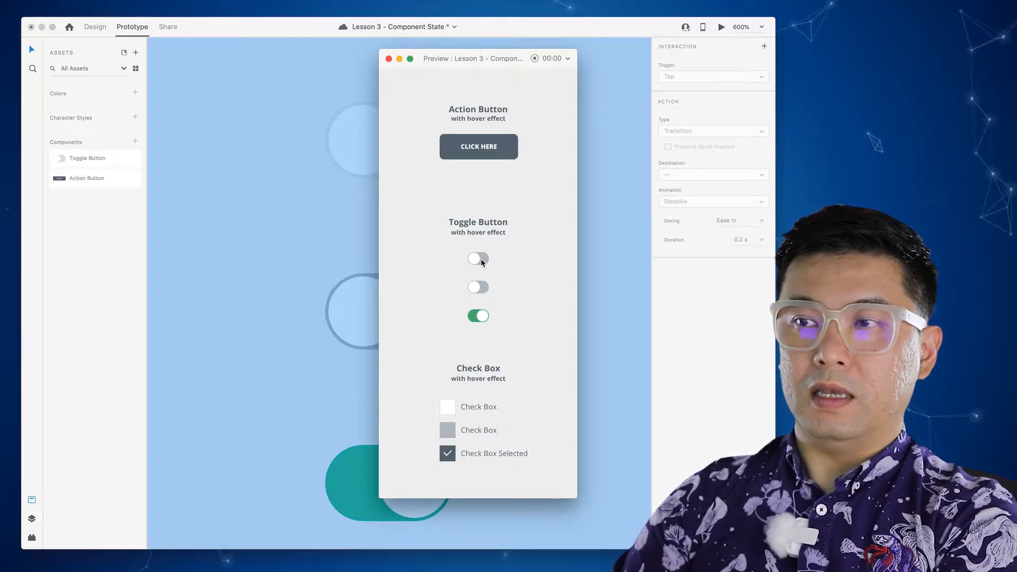
left_click(480, 261)
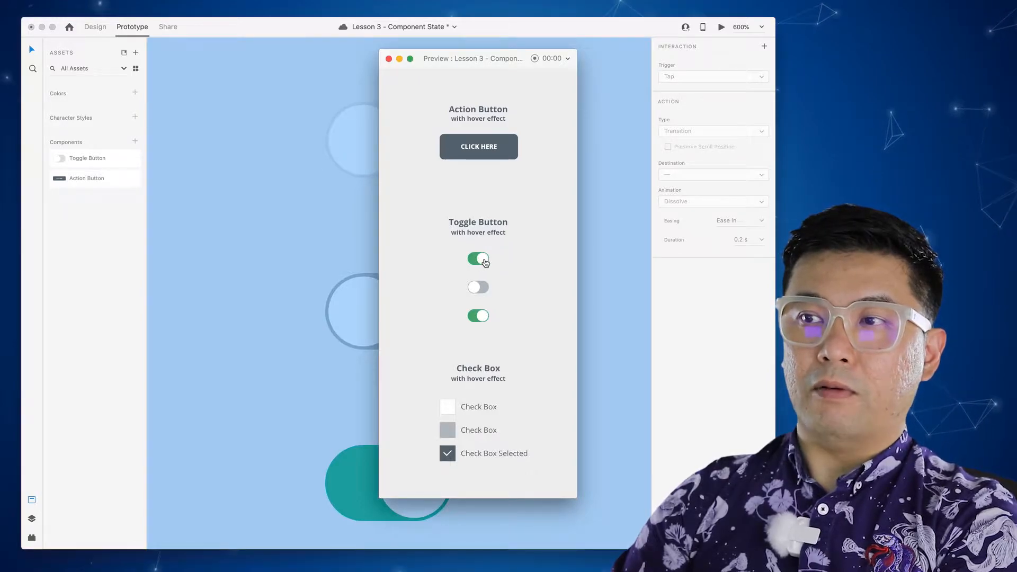
left_click(484, 261)
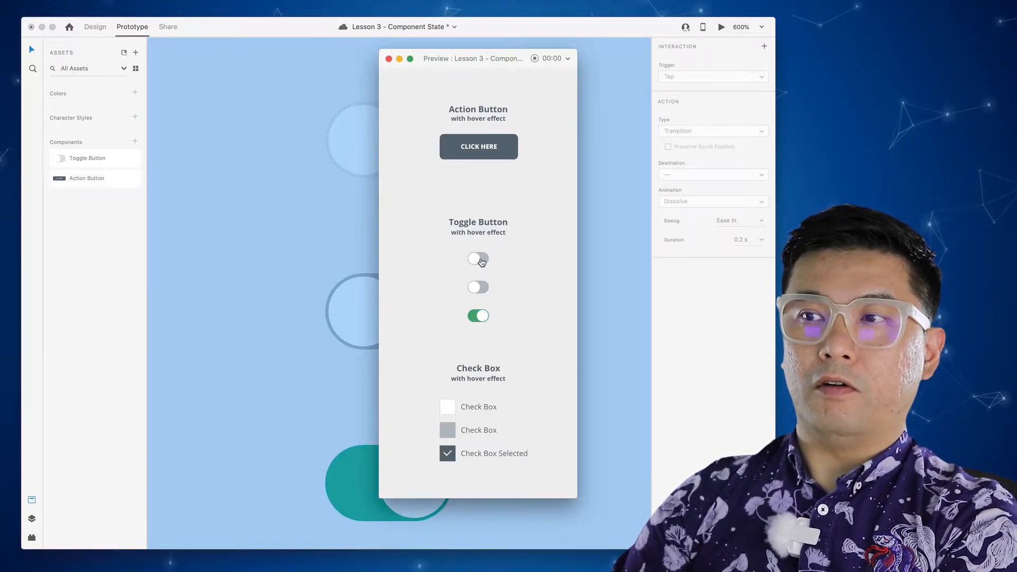
left_click(485, 261)
left_click(489, 263)
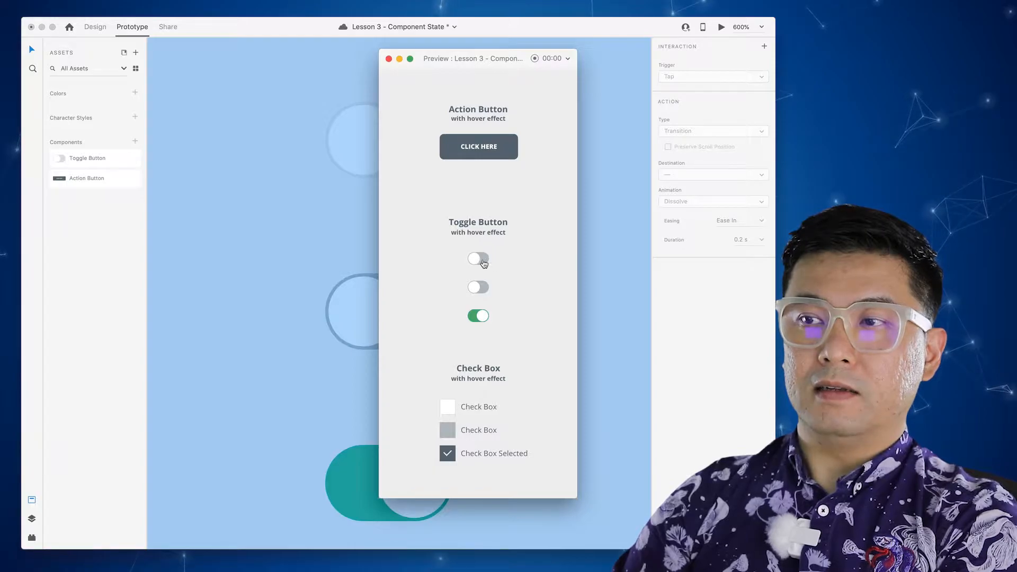
left_click(485, 262)
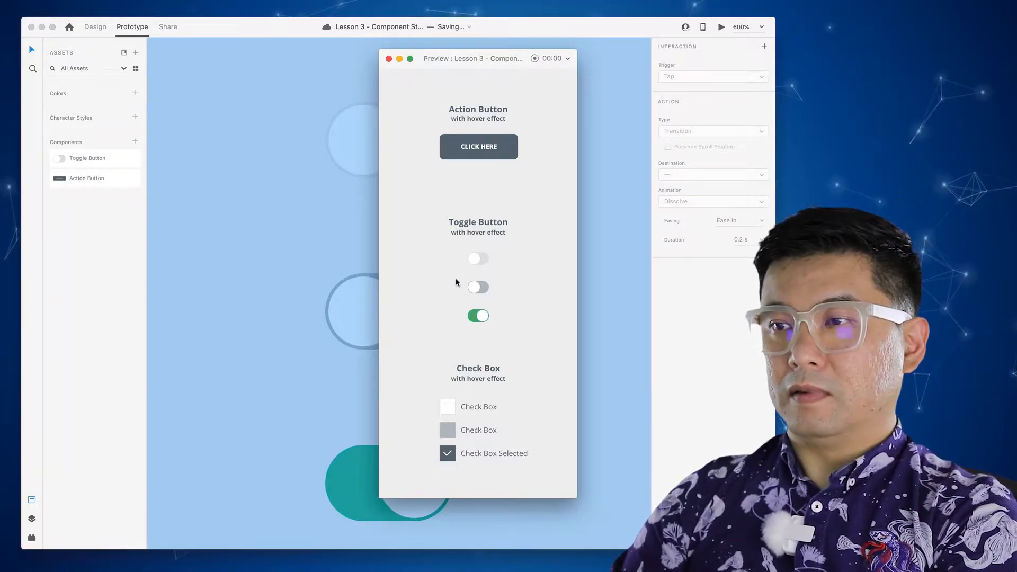
left_click(477, 260)
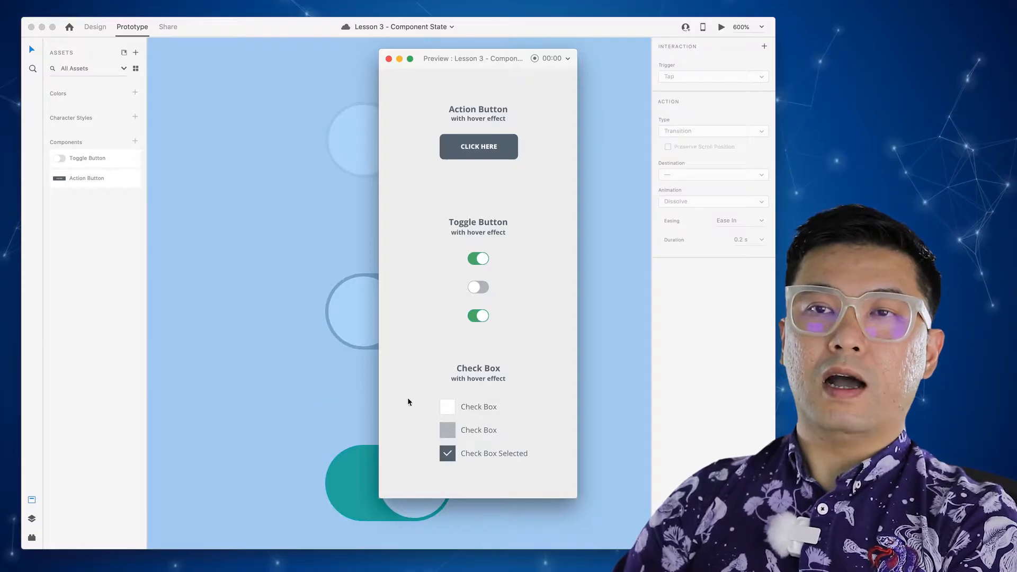
left_click(388, 59)
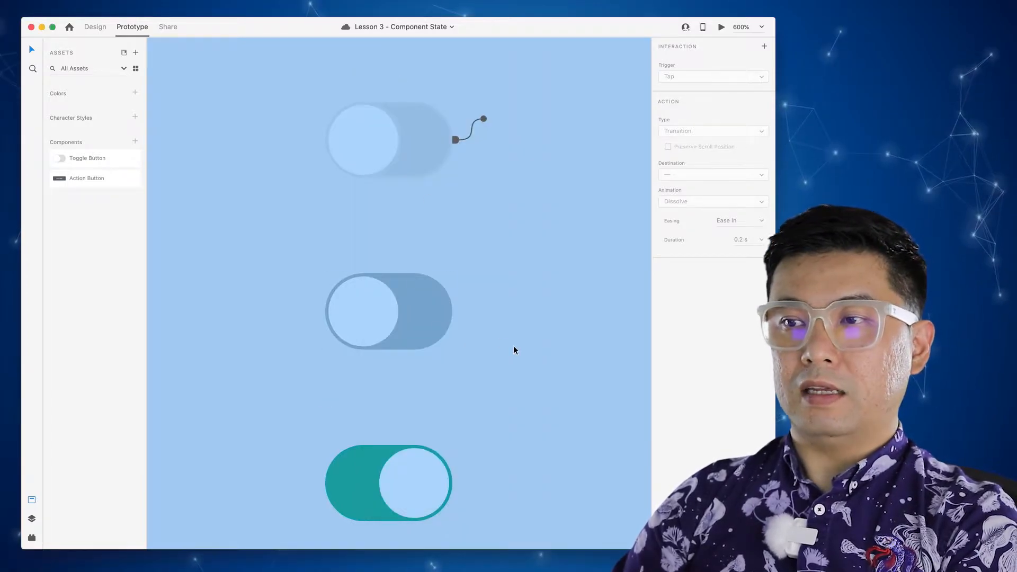
- Pan down to the Check Box section and zoom in on the check boxes
left_click_drag(499, 427, 499, 194)
left_click_drag(499, 382, 499, 125)
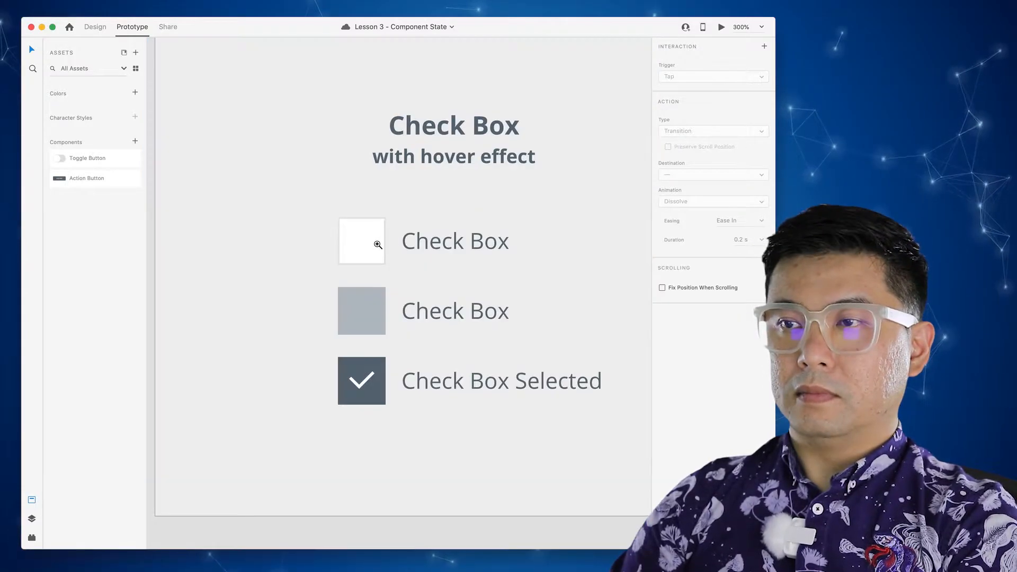
left_click(376, 244, "super")
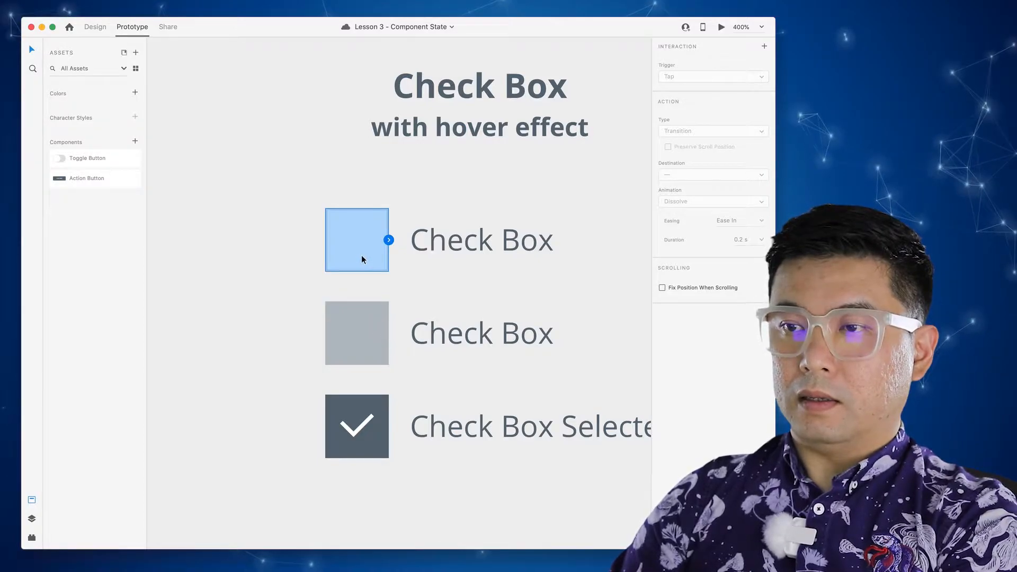
left_click(361, 425)
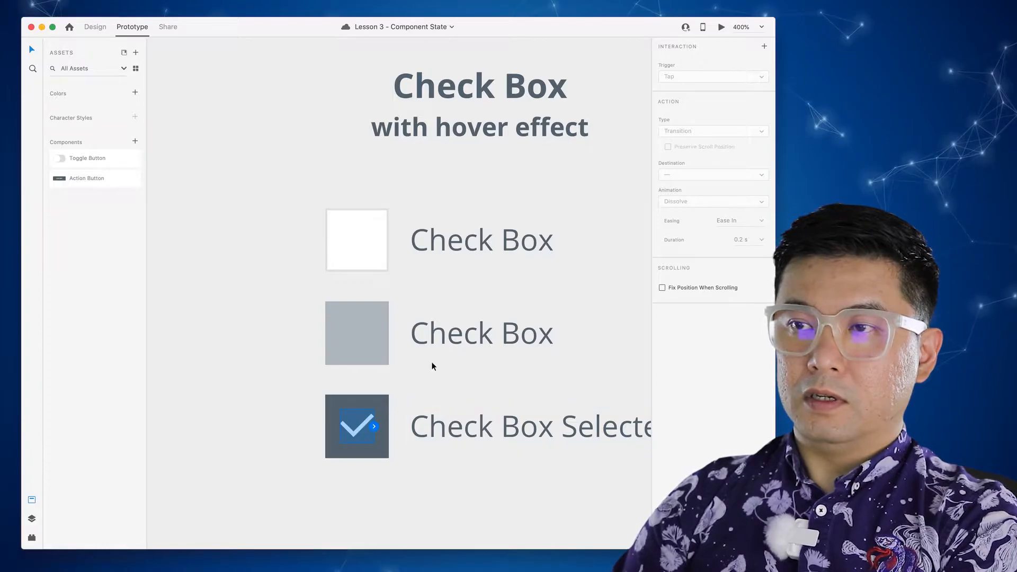
left_click(370, 256)
key("super+z")
- Duplicate the bottom box's checkmark into the top empty check box
left_click(358, 236)
left_click(358, 331)
left_click(364, 430)
left_click_drag(363, 427, 375, 249)
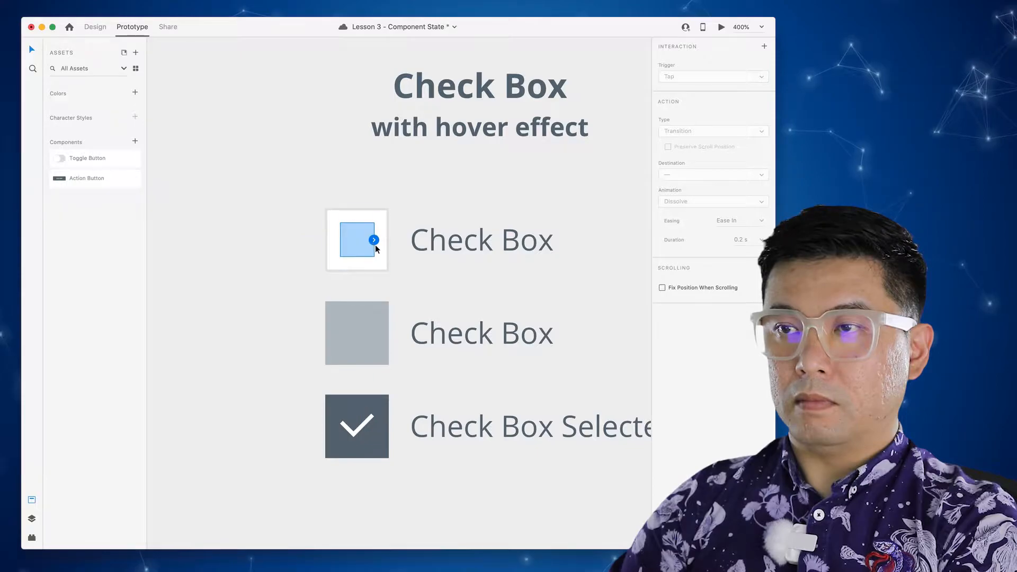
- Return to Design mode, zoom in and select the top white check box
left_click(94, 27)
key("z")
left_click(360, 240)
left_click(360, 254)
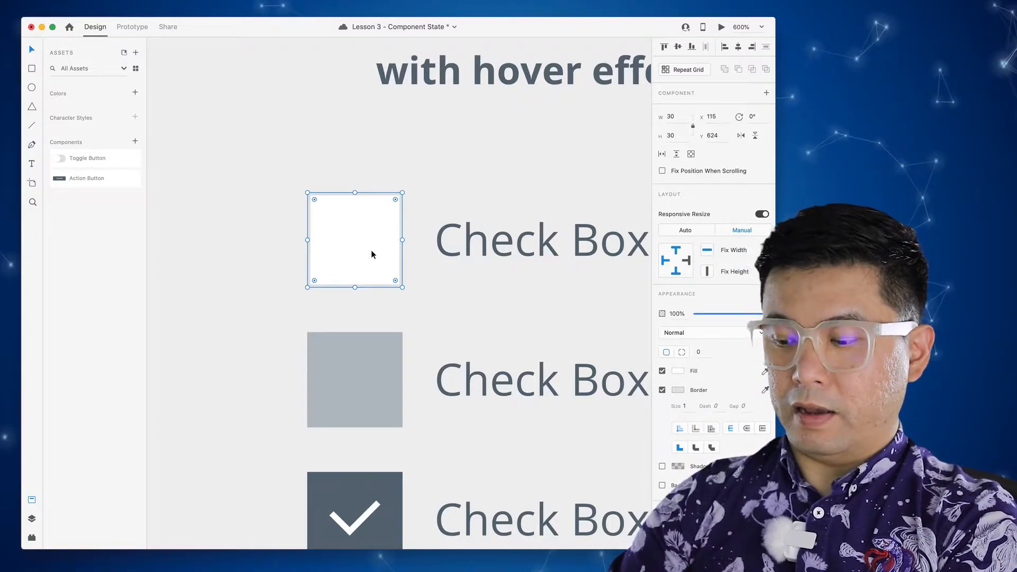
- Send the white box backward and set the inner checkmark square's opacity to 0%
right_click(374, 252)
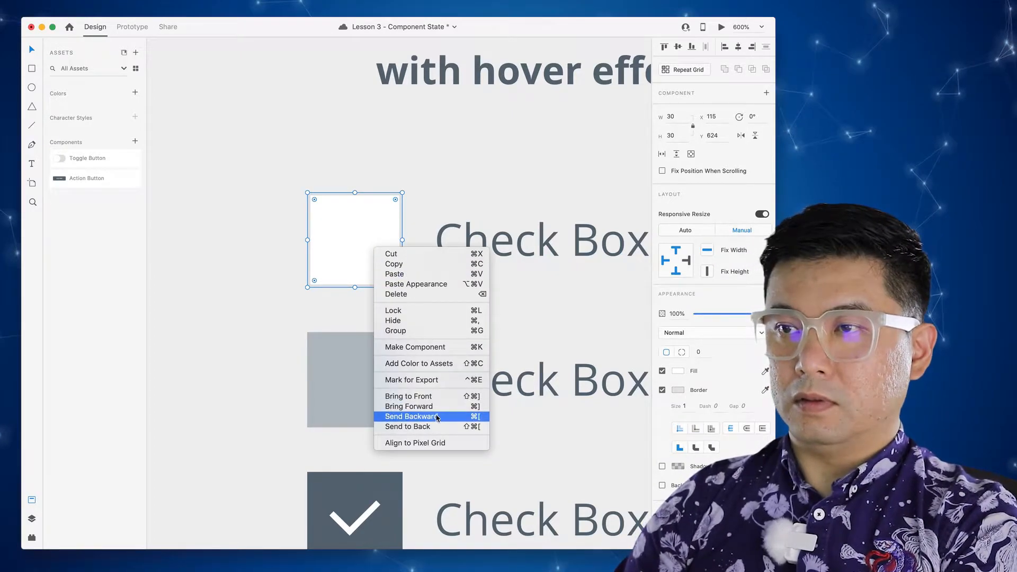
left_click(419, 425)
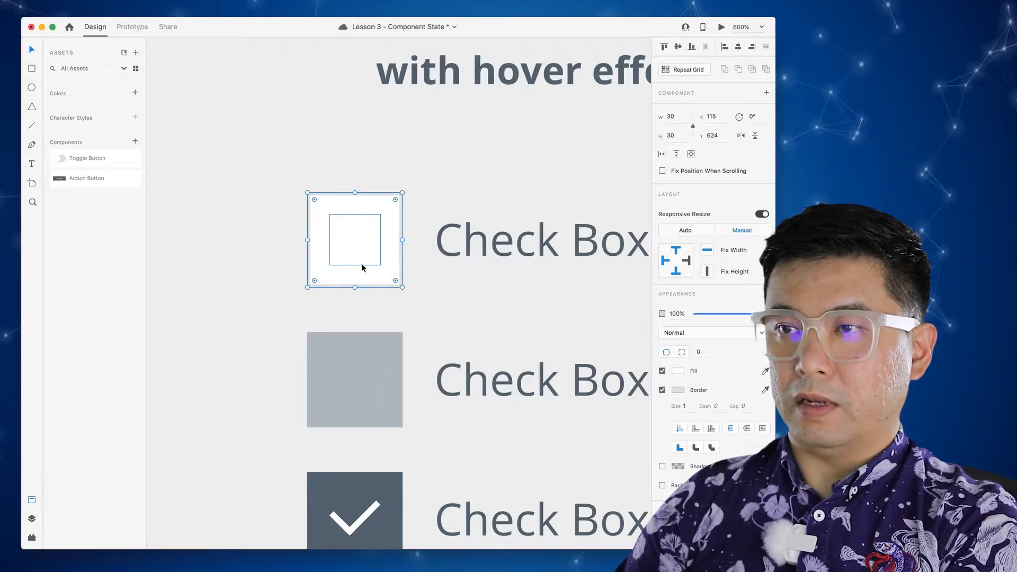
left_click(362, 265)
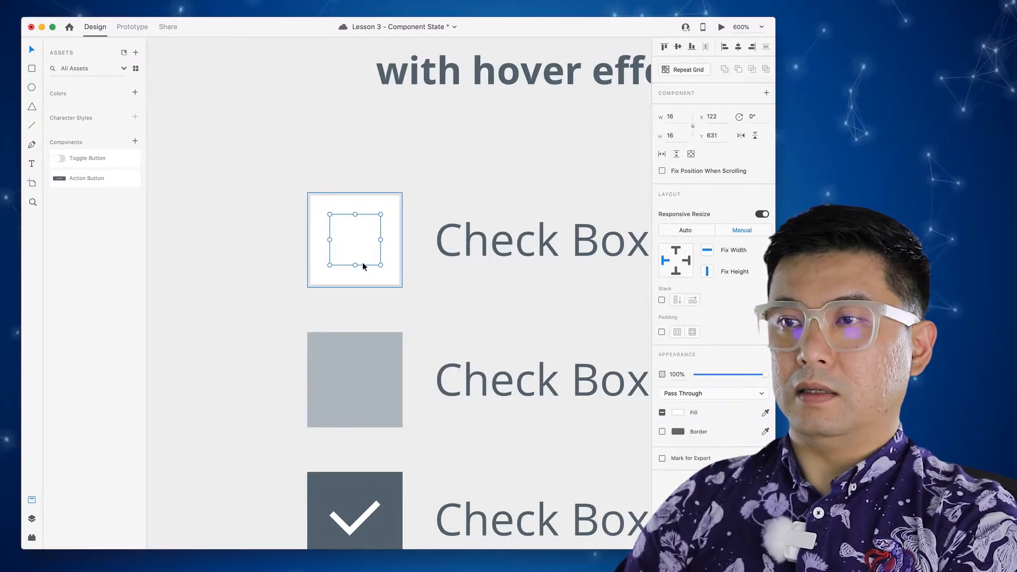
left_click(678, 412)
left_click_drag(566, 399, 542, 354)
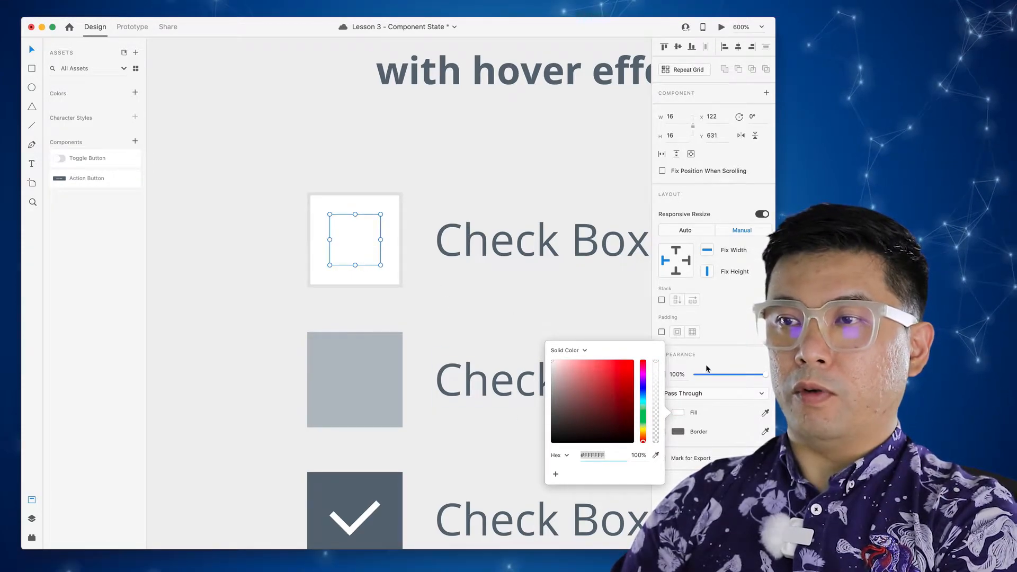
left_click(724, 356)
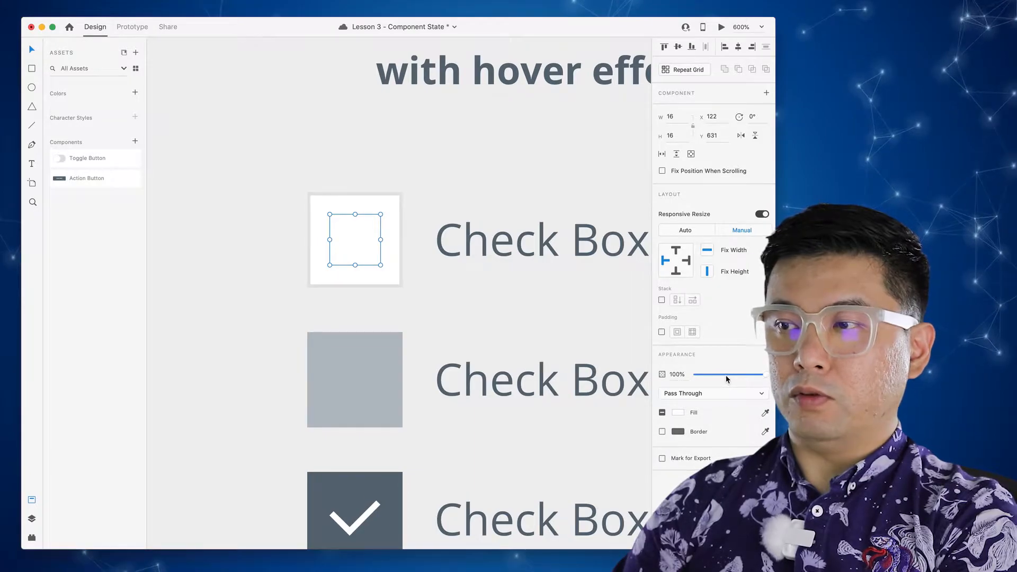
left_click_drag(765, 378, 722, 377)
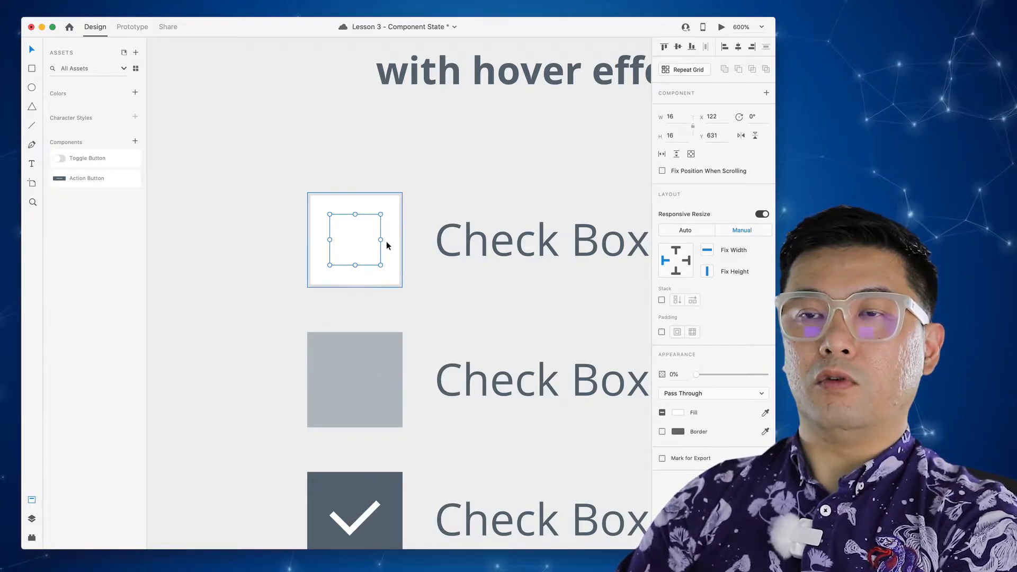
- Marquee-select both the white box and the hidden inner square
left_click(427, 299)
left_click(387, 278)
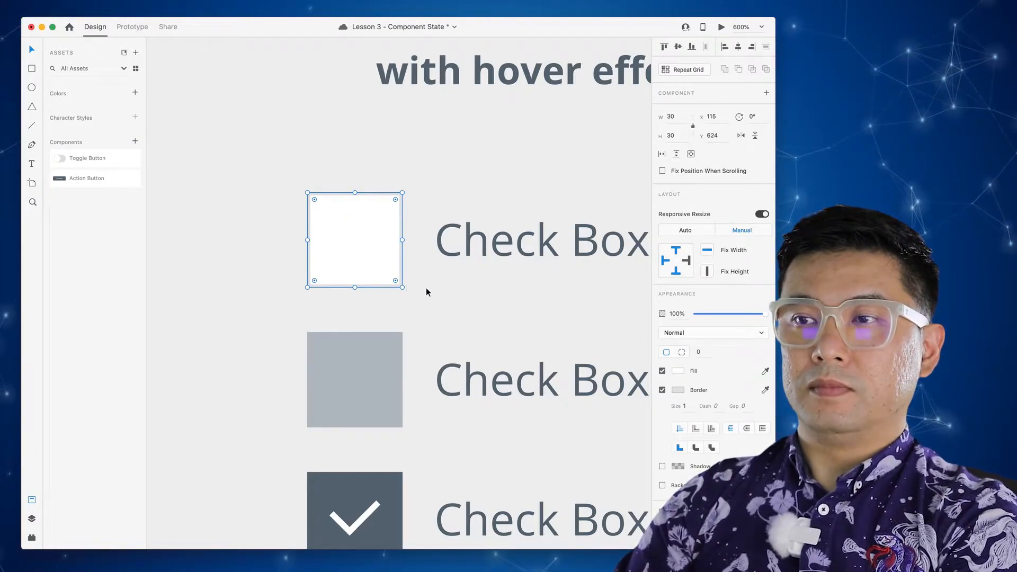
left_click_drag(423, 301, 354, 243)
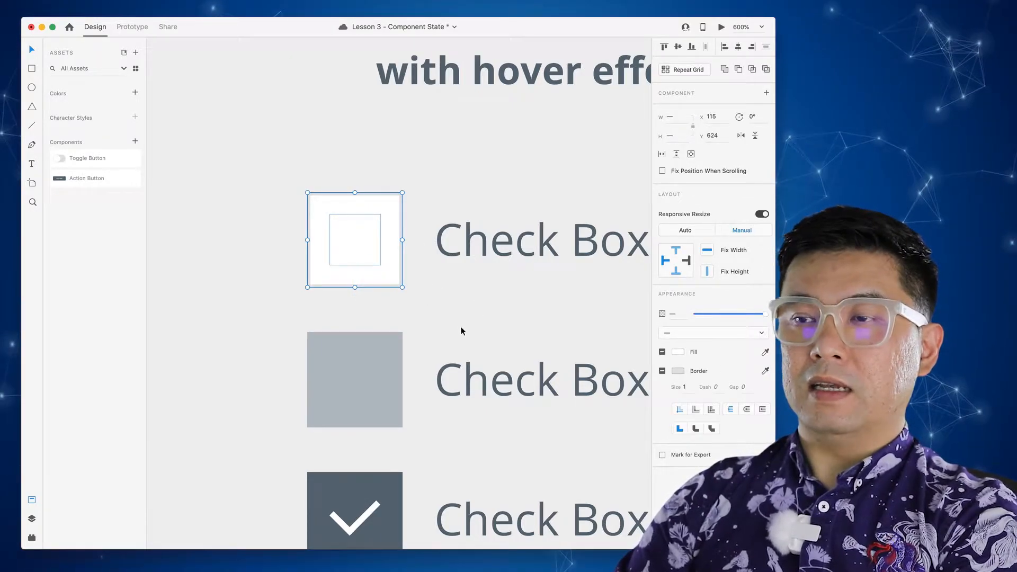
- Turn the selected box and inner square into a component renamed Check box
left_click(766, 94)
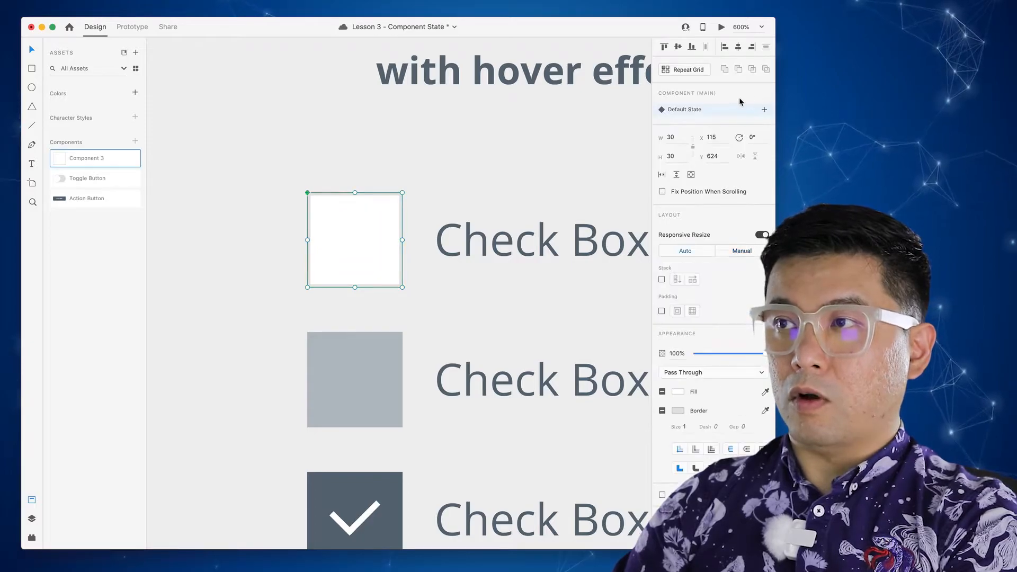
double_click(86, 160)
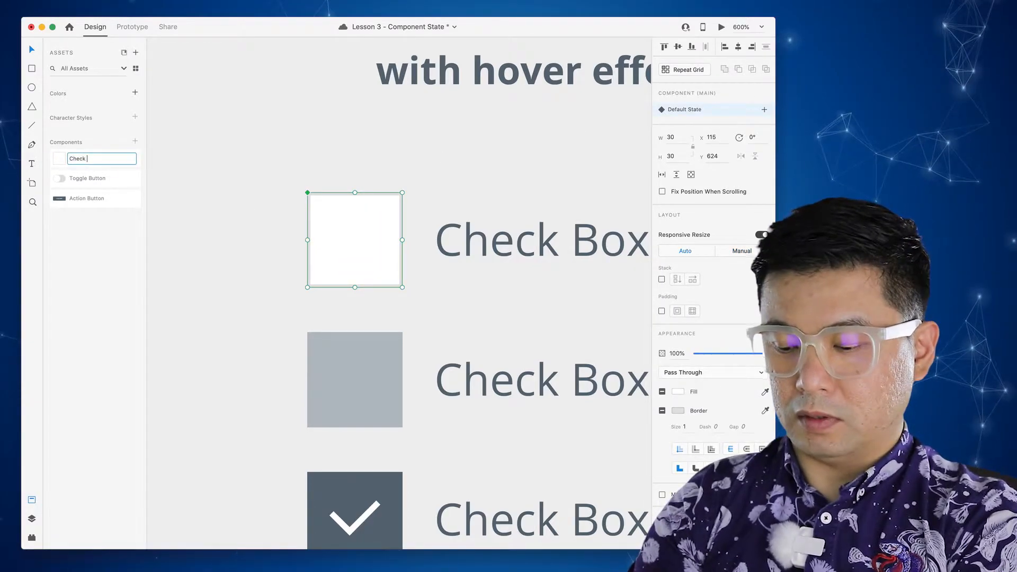
key("Return")
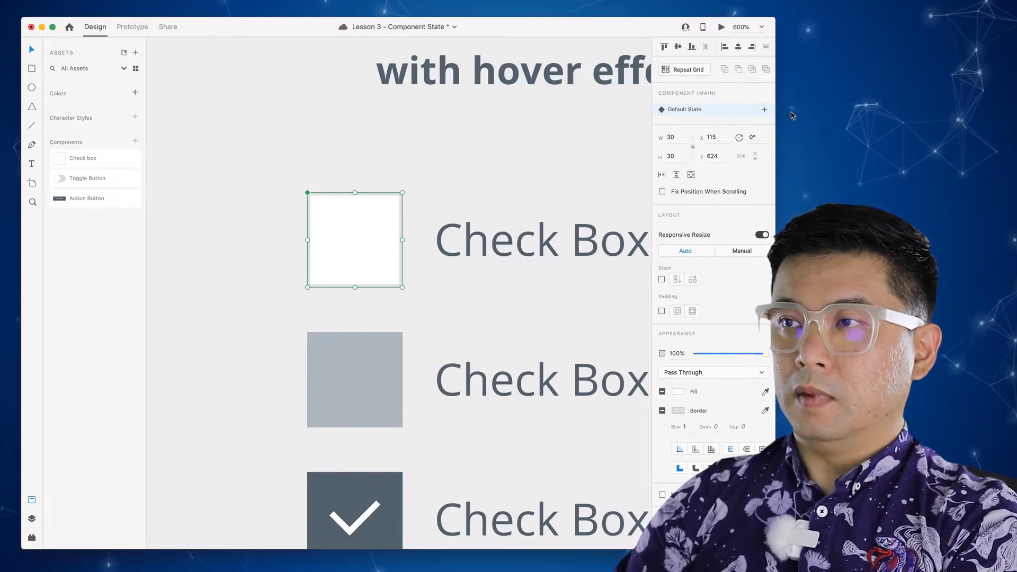
- Add a Hover State to the Check box component and select its box shape
left_click(764, 111)
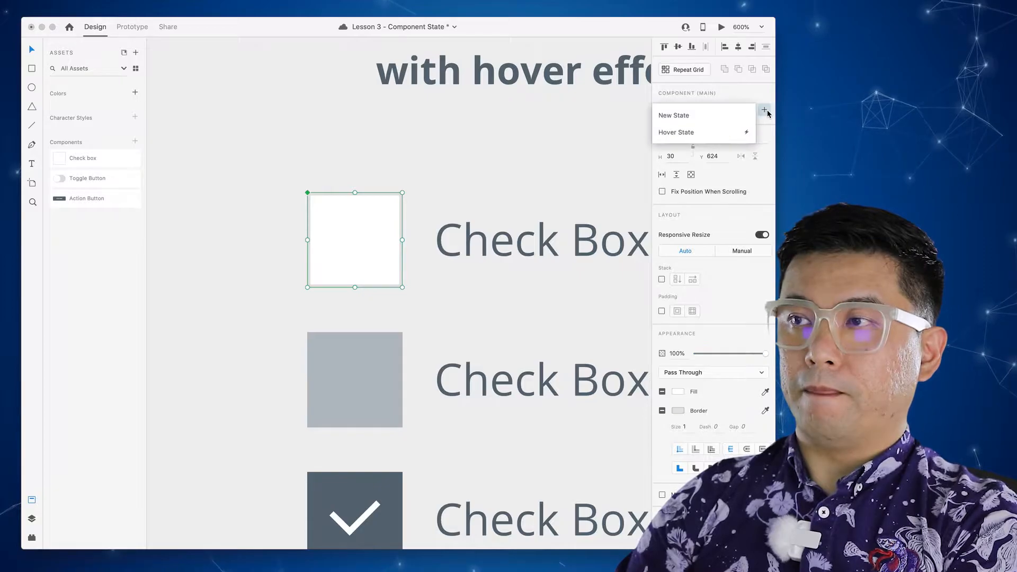
left_click(705, 132)
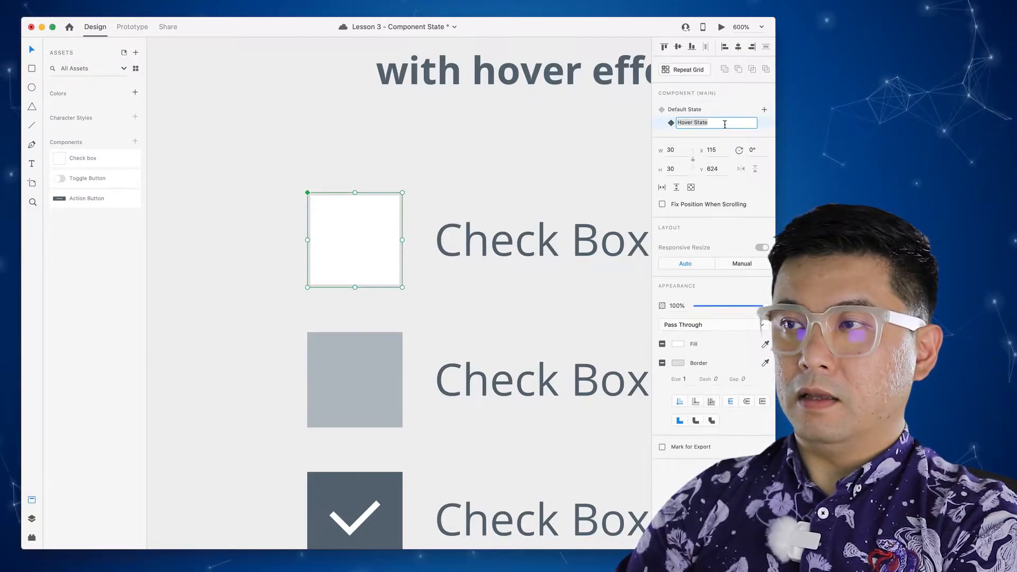
key("Return")
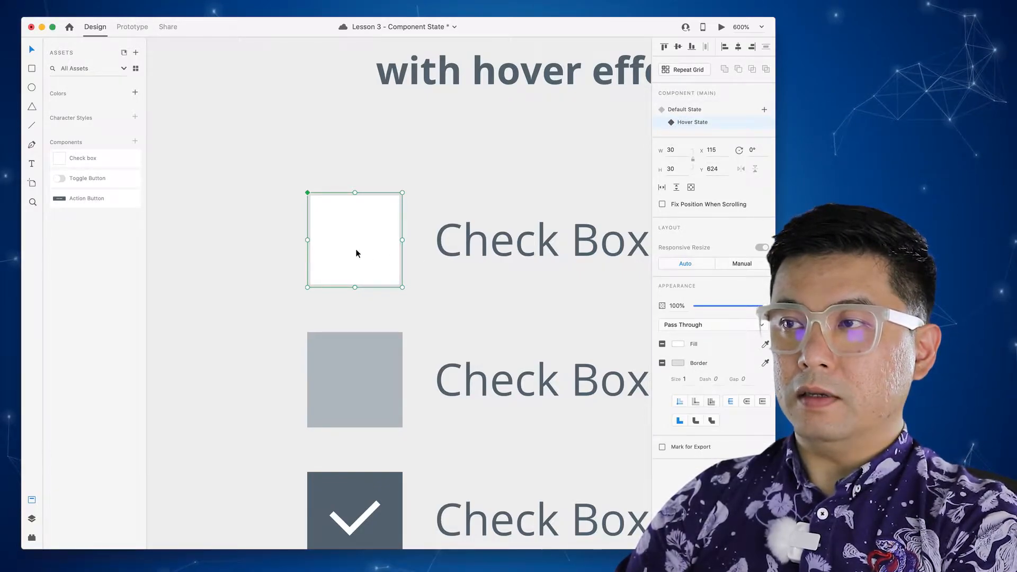
double_click(392, 279)
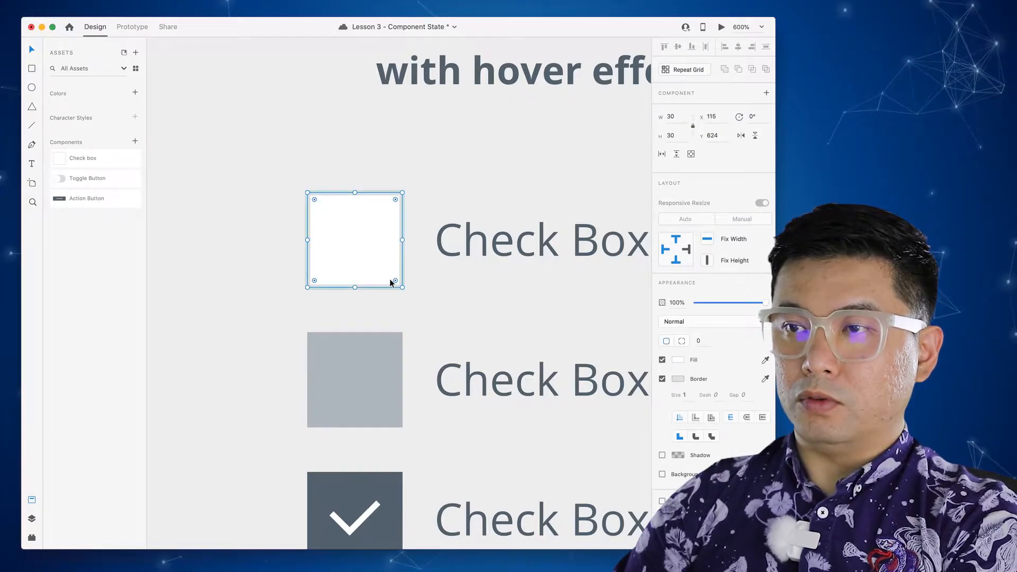
key("Escape")
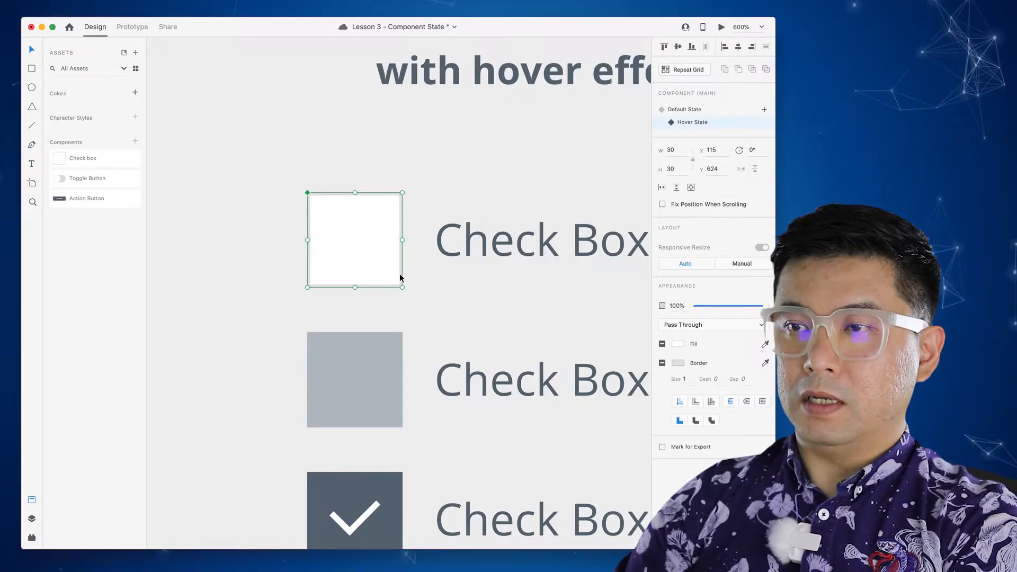
double_click(390, 274)
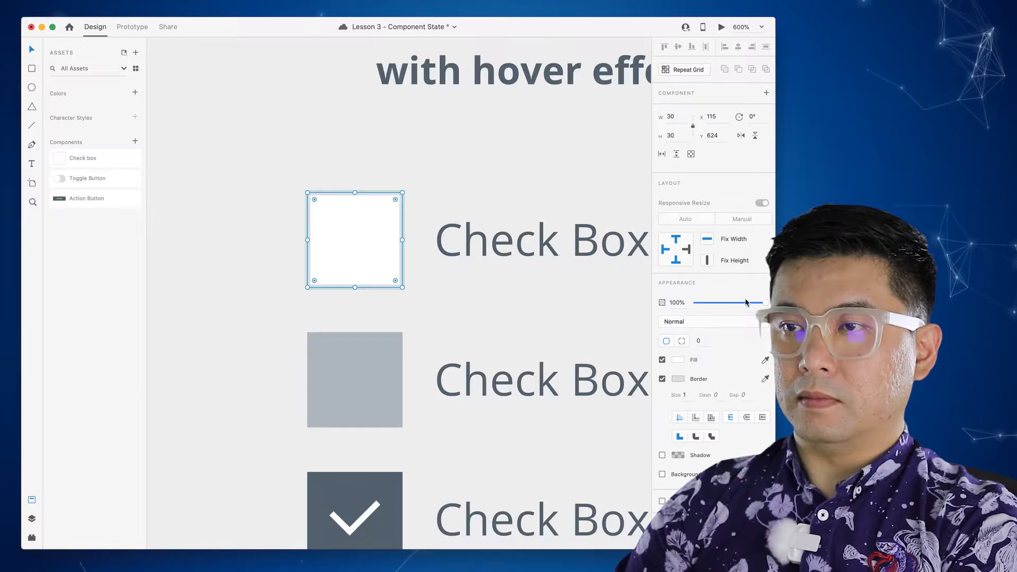
- Give the box the middle sample's grey #B8BEC4 for fill and border
left_click(678, 360)
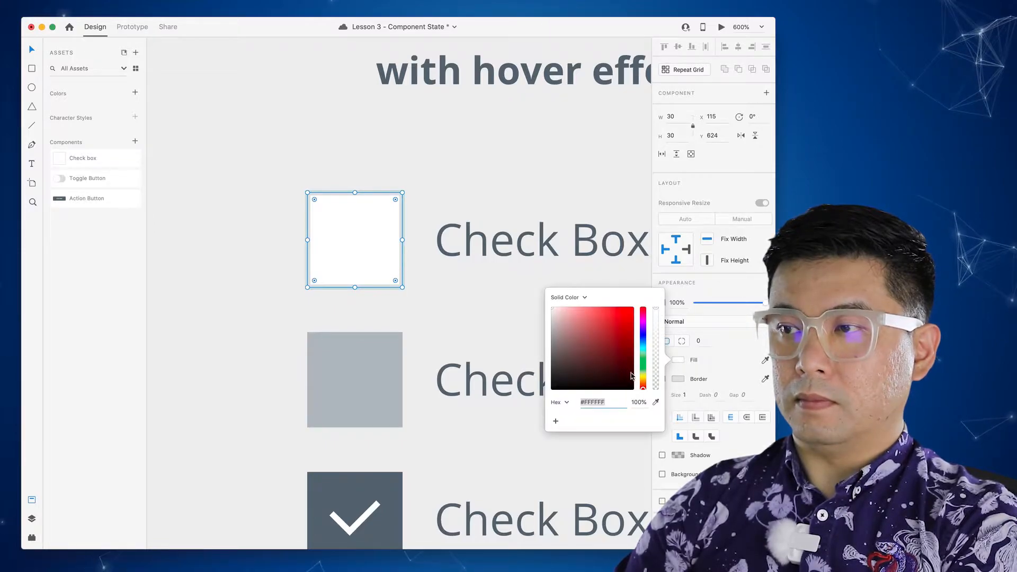
left_click(655, 402)
left_click(373, 334)
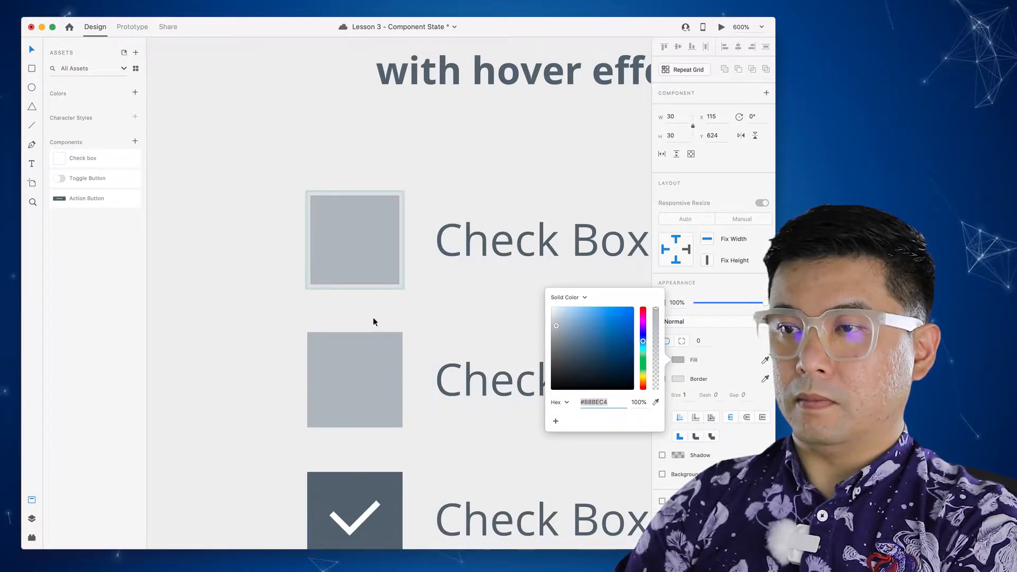
left_click(677, 379)
left_click(677, 378)
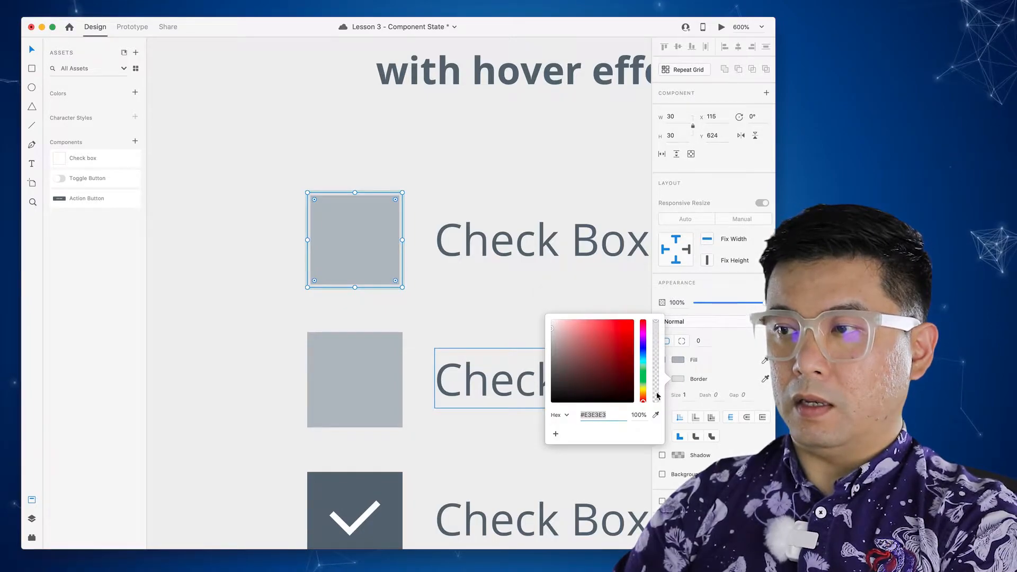
left_click(655, 416)
left_click(358, 411)
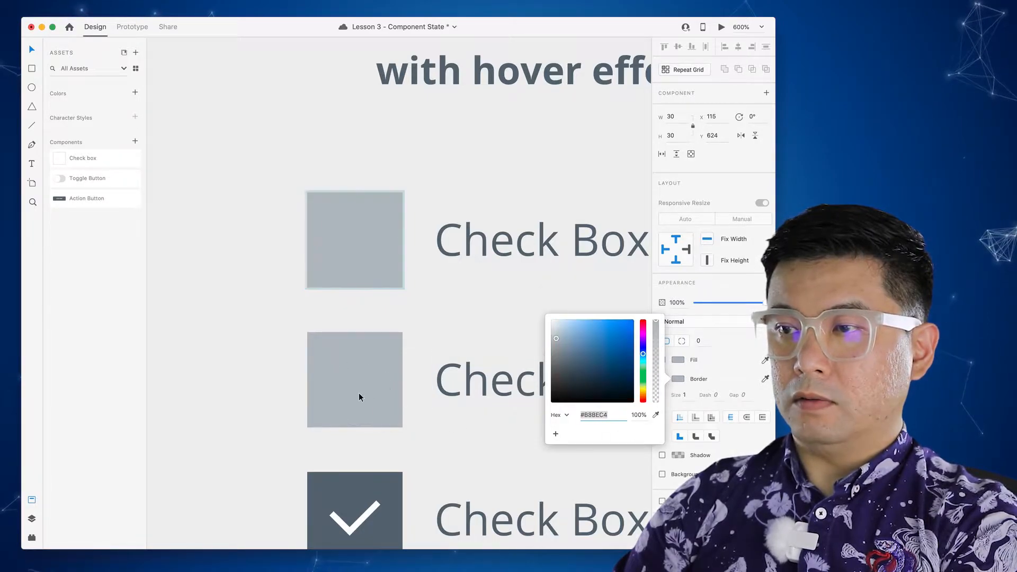
left_click(435, 291)
left_click(417, 286)
left_click(372, 256)
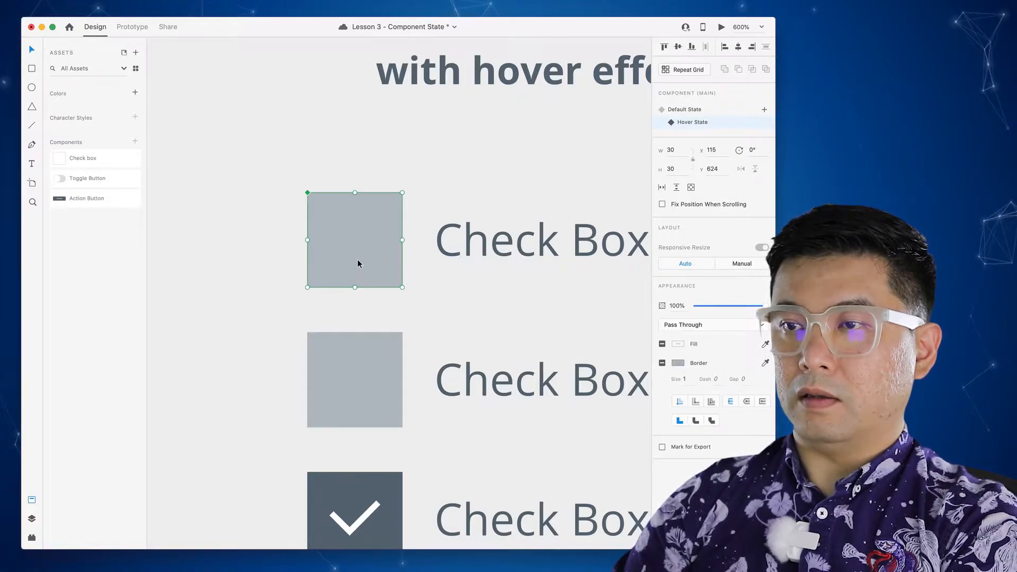
double_click(360, 264)
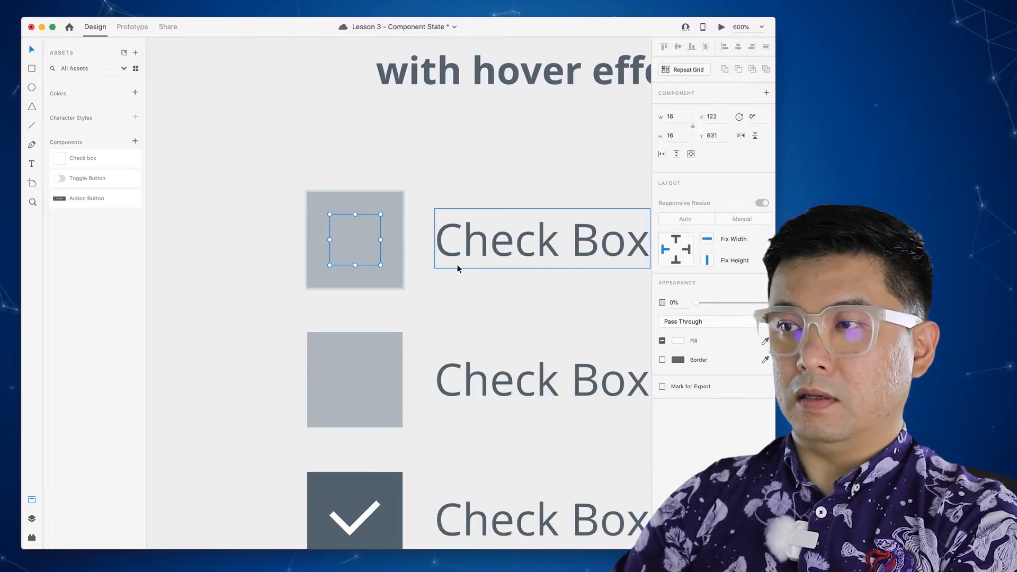
left_click(425, 302)
left_click(393, 285)
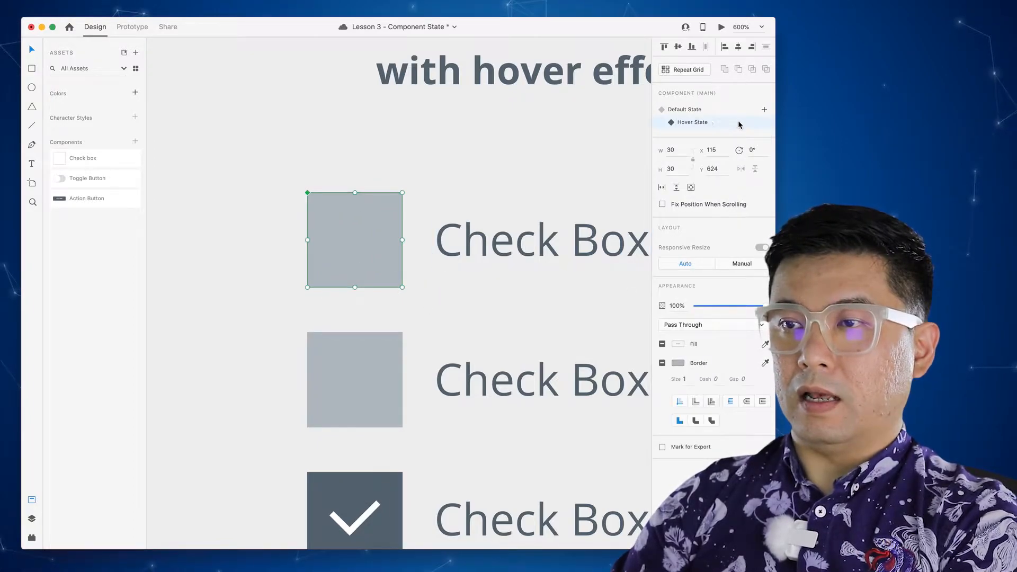
- Add a new state named Tap to the Check box component
left_click(764, 111)
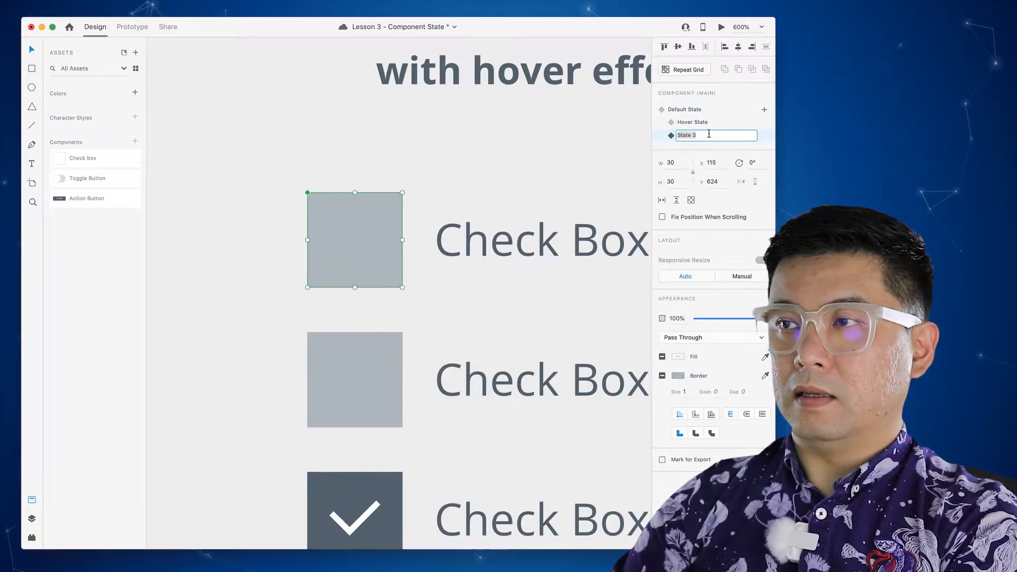
type("Tap")
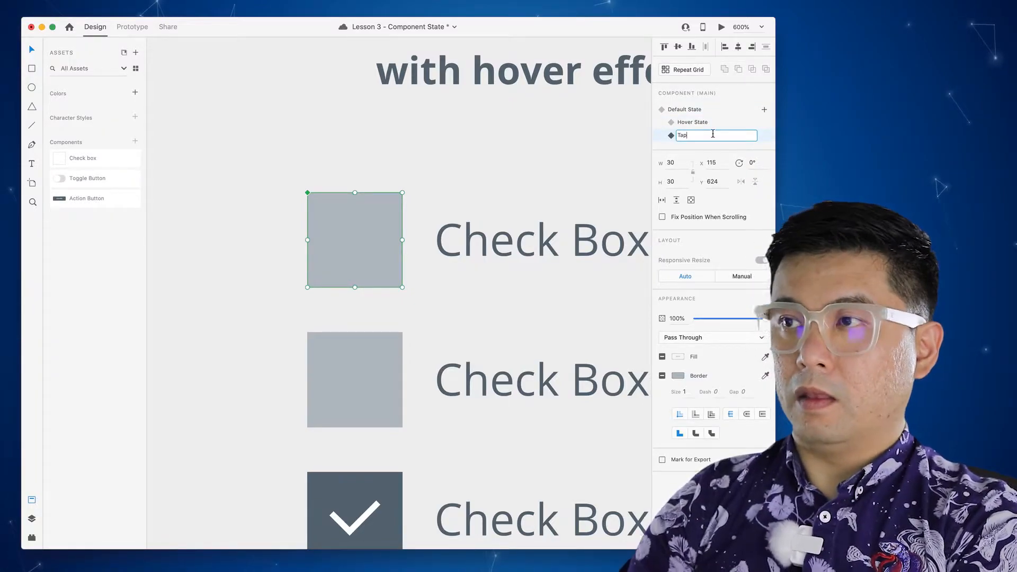
key("Return")
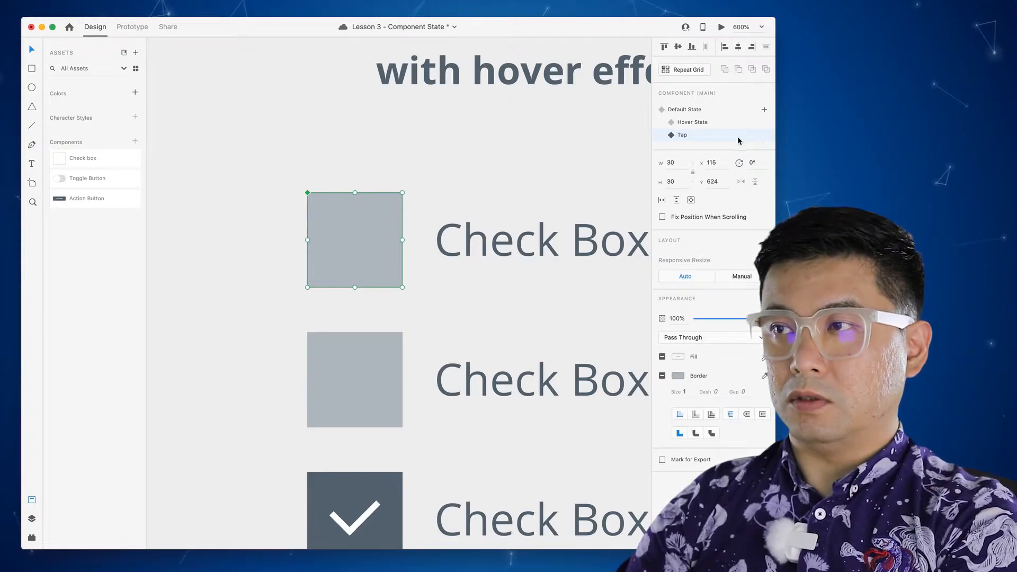
double_click(384, 272)
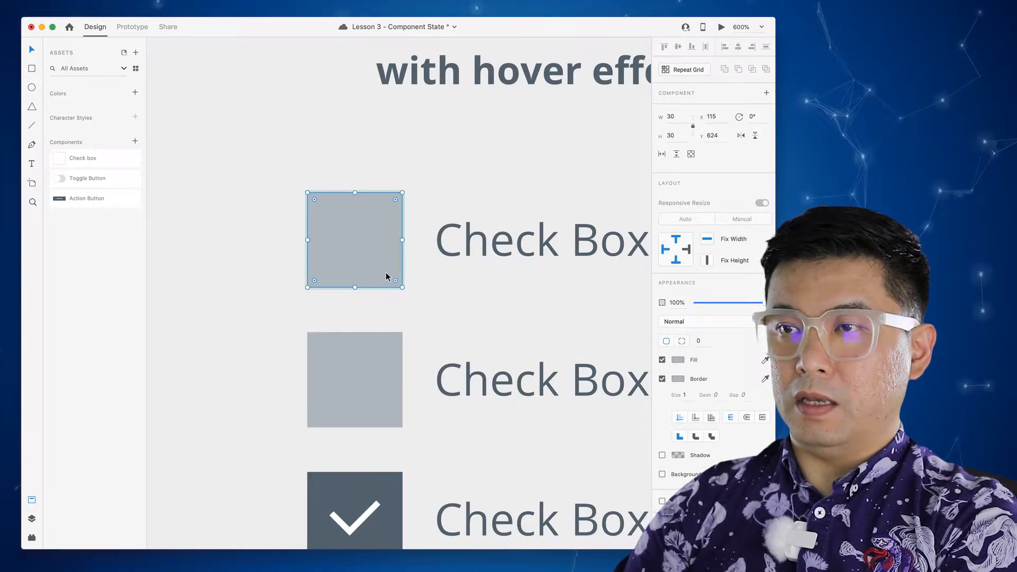
left_click(379, 275)
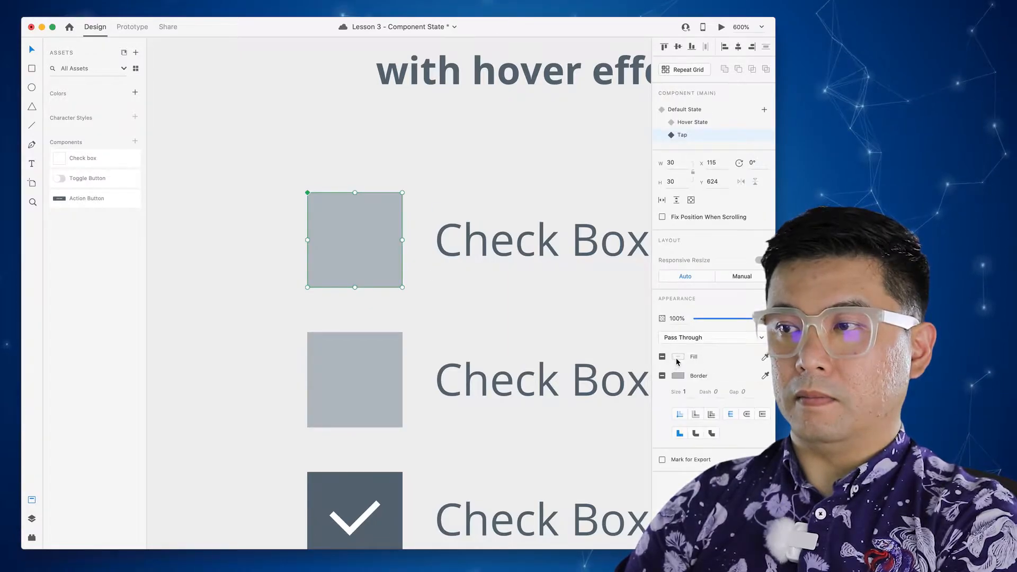
- Sample the checked box's dark grey for the inner square's fill and border
double_click(394, 281)
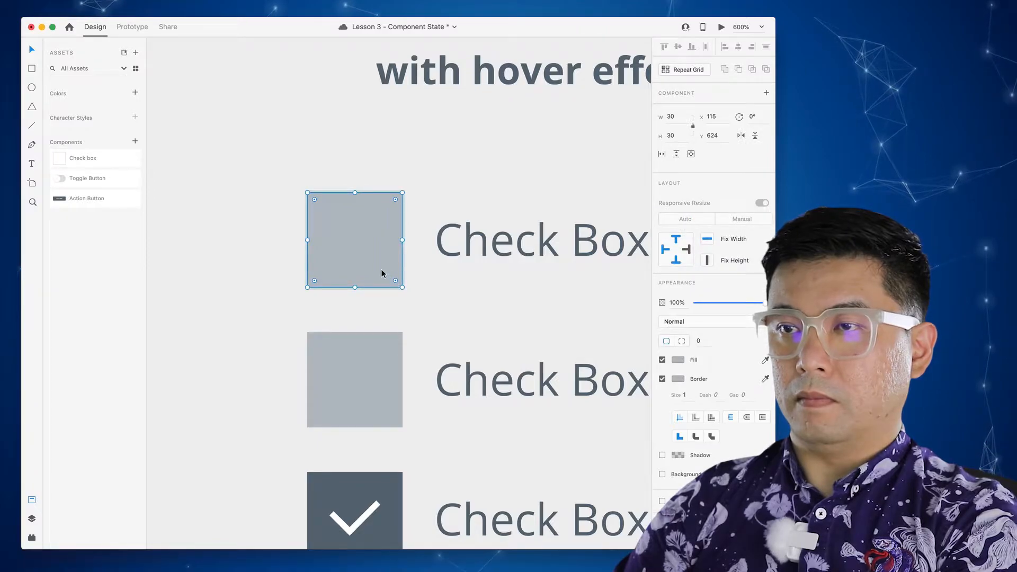
left_click(678, 360)
left_click(656, 402)
left_click(397, 487)
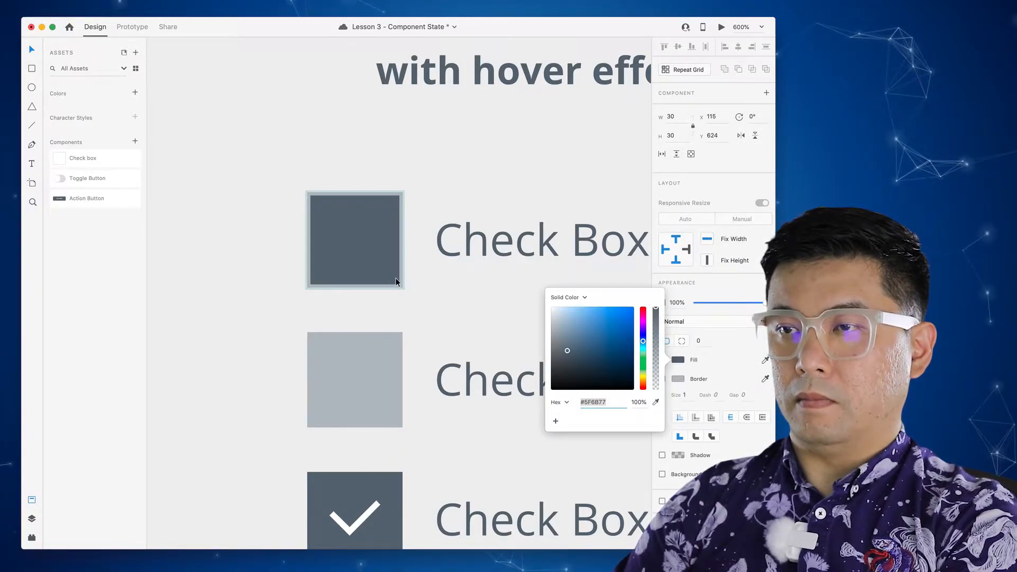
left_click(678, 379)
left_click(656, 415)
left_click(394, 480)
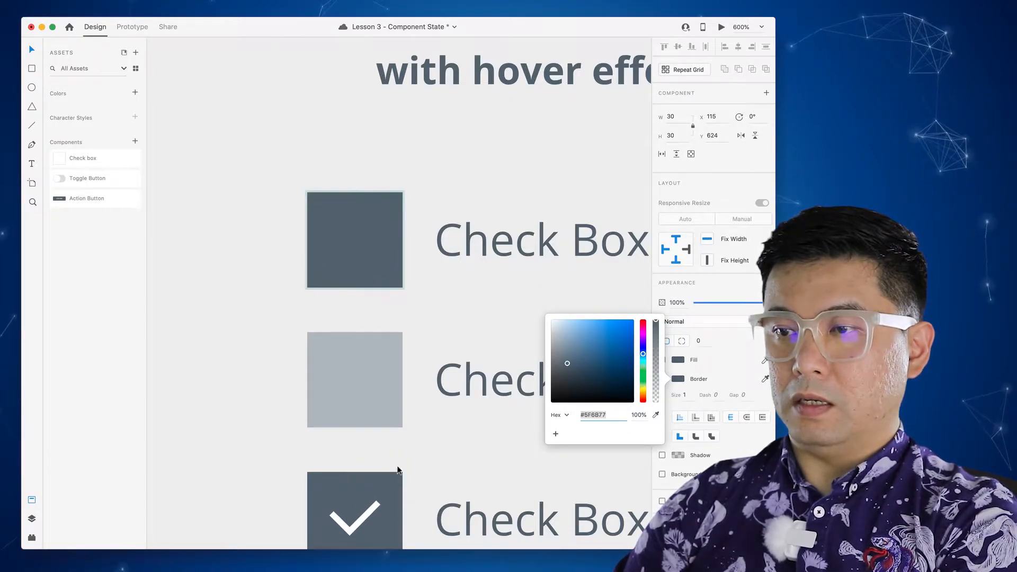
left_click(365, 249)
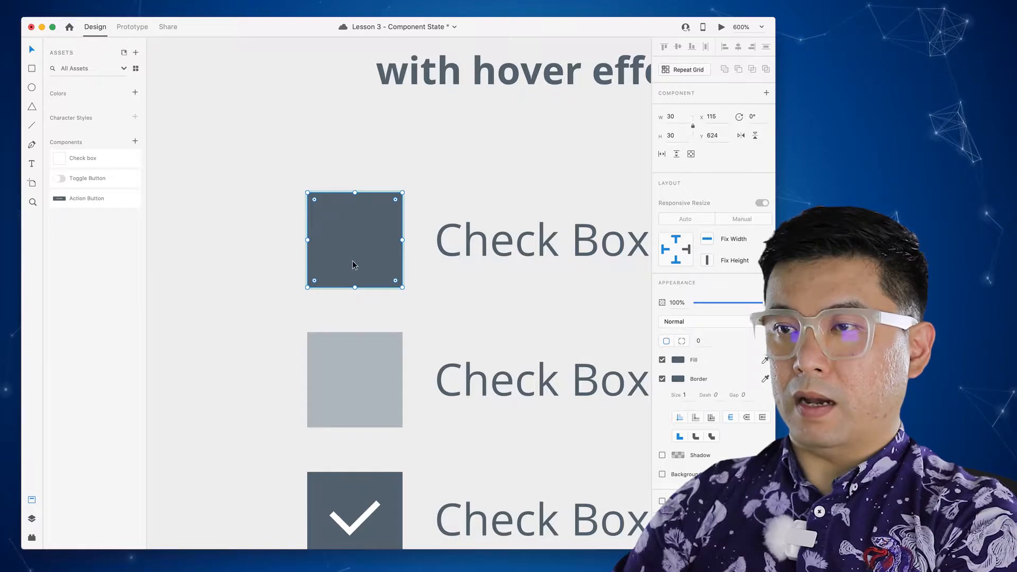
- Set the checkmark group's opacity to 100% so it is fully visible
double_click(361, 268)
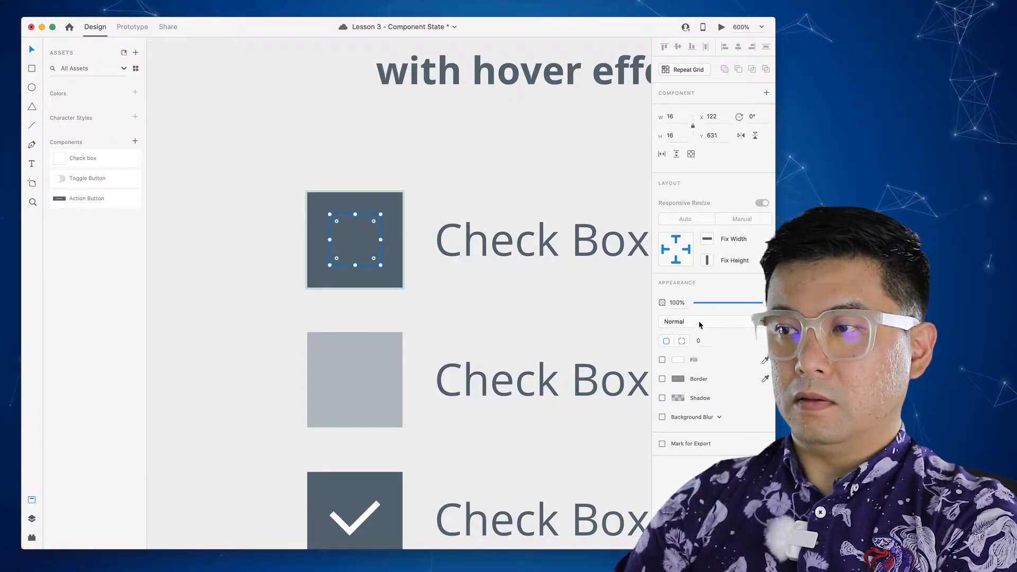
key("super+g")
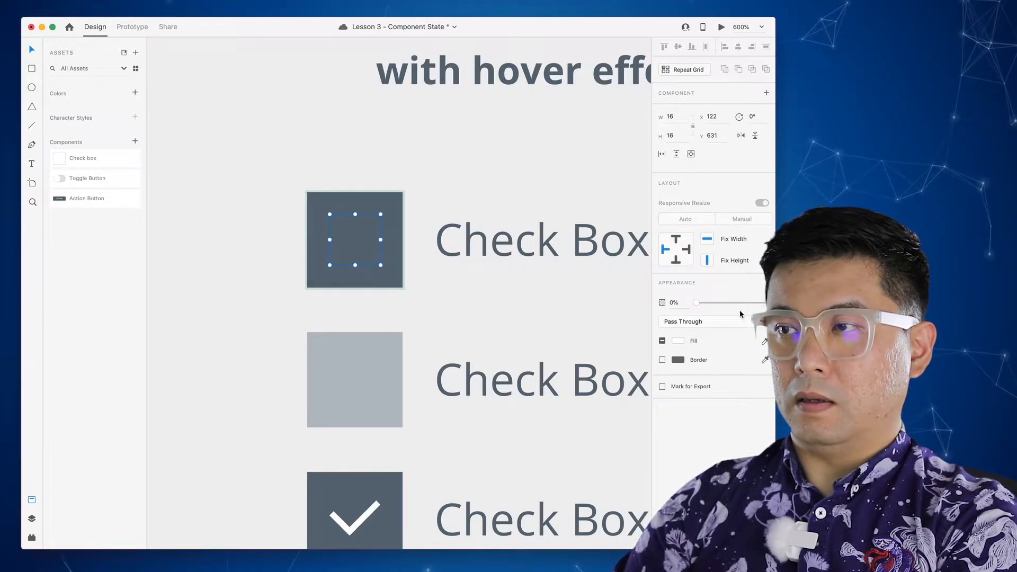
left_click_drag(697, 302, 762, 302)
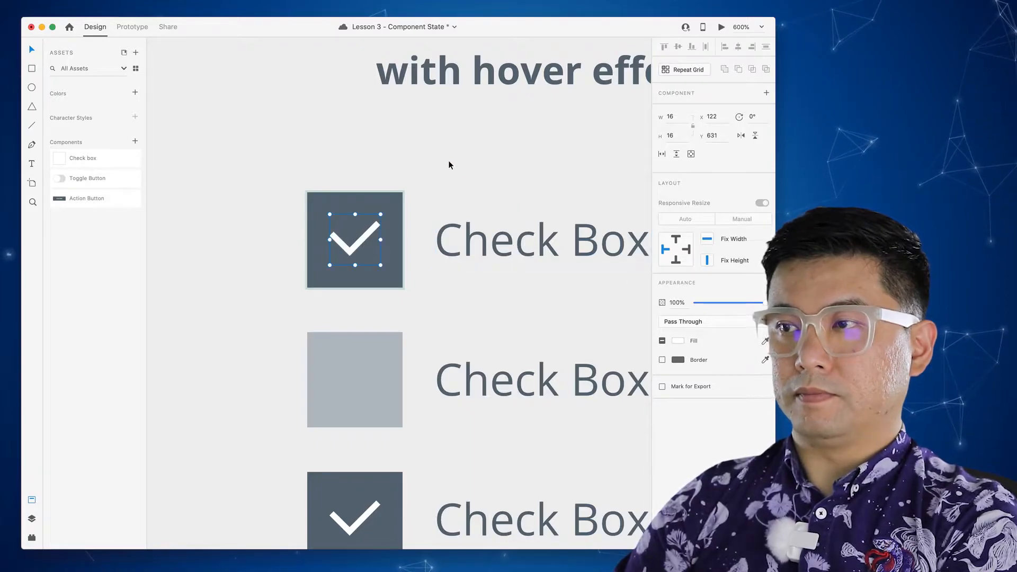
left_click(414, 175)
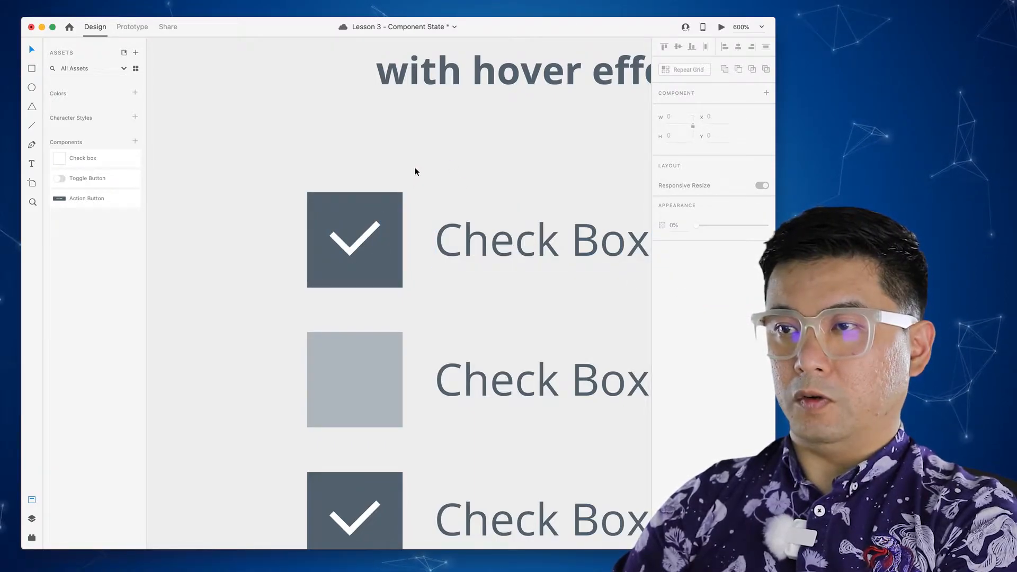
left_click(417, 167)
- Switch the Check box component back to Default State and enter Prototype mode
left_click(383, 204)
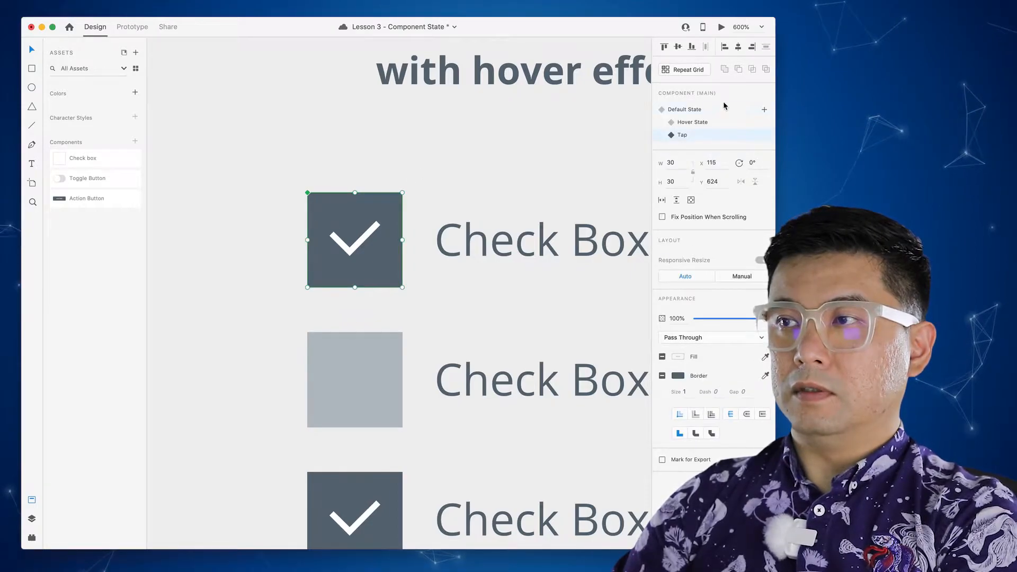
left_click(691, 110)
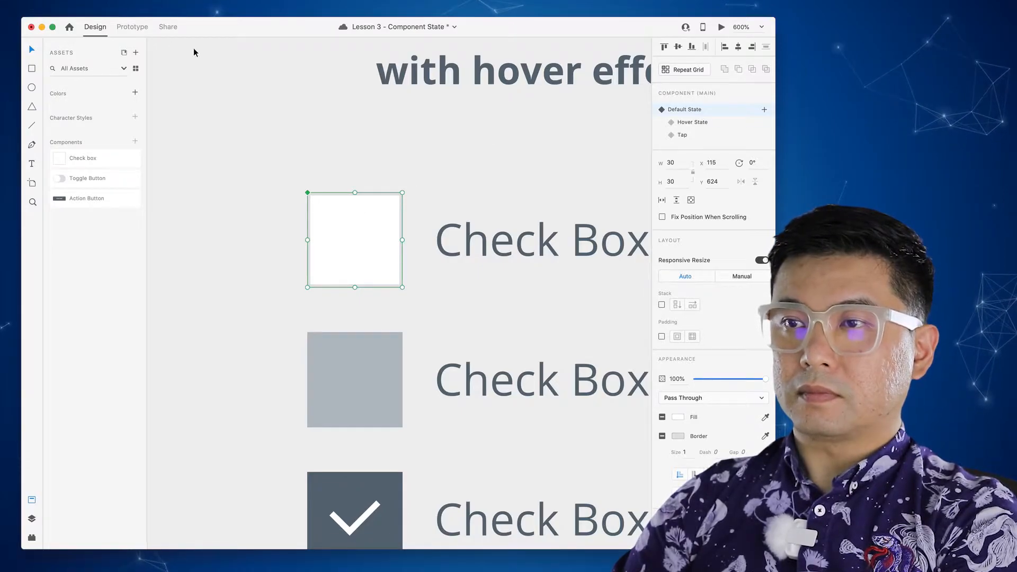
left_click(132, 29)
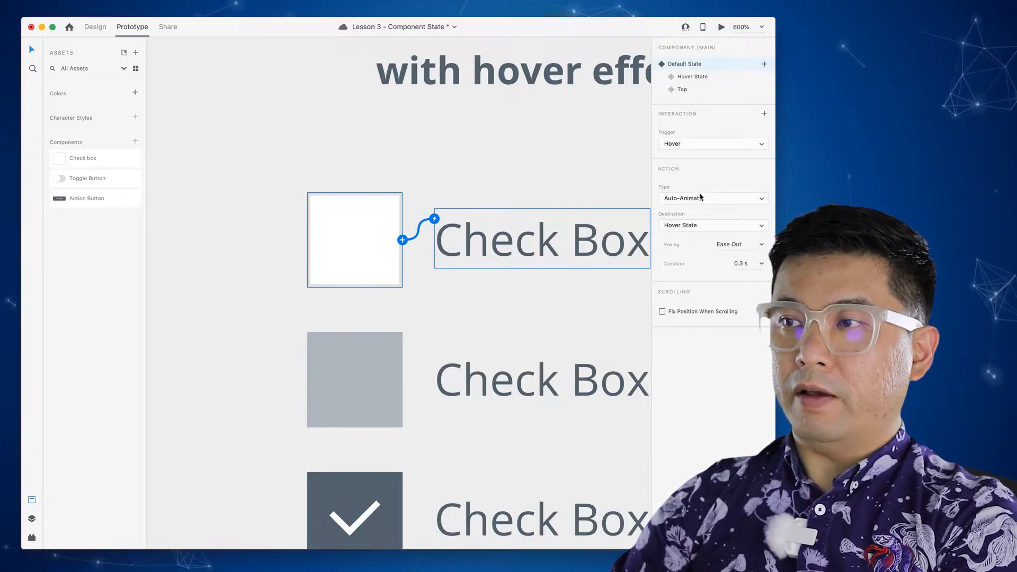
- Add a Tap-trigger Auto-Animate to the Tap state with Snap easing, 0.2 s
left_click(764, 114)
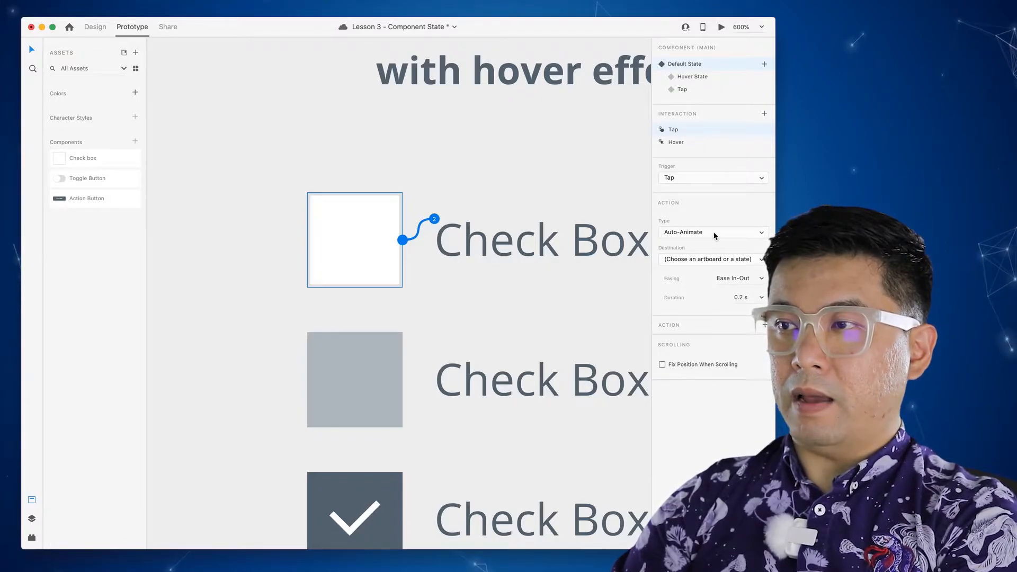
left_click(714, 259)
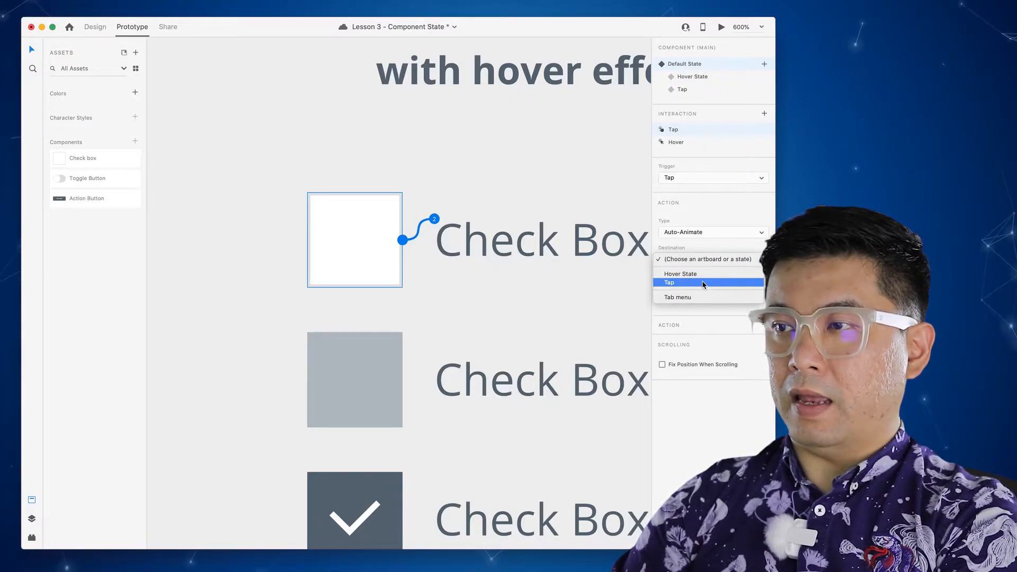
left_click(703, 283)
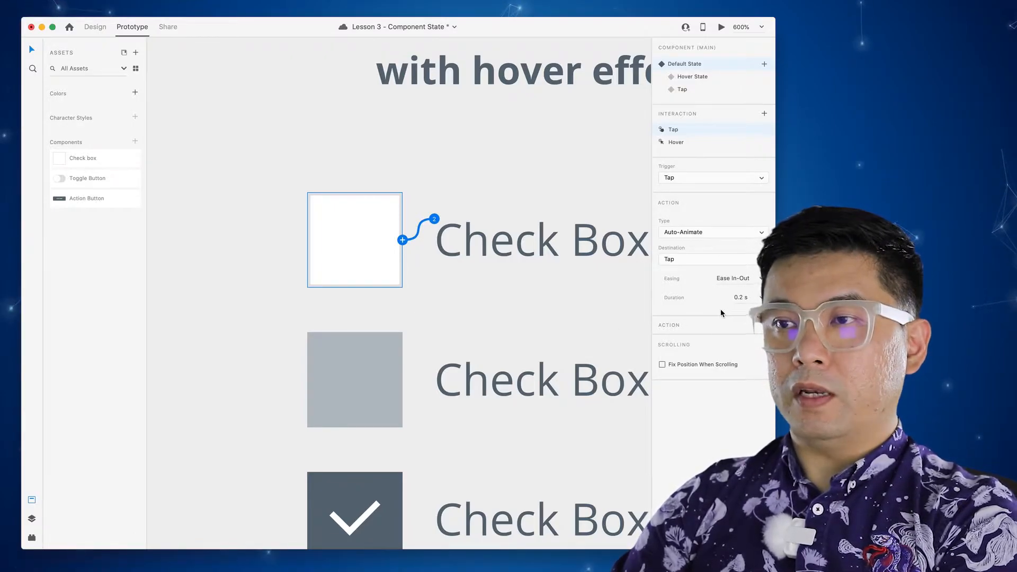
left_click(740, 297)
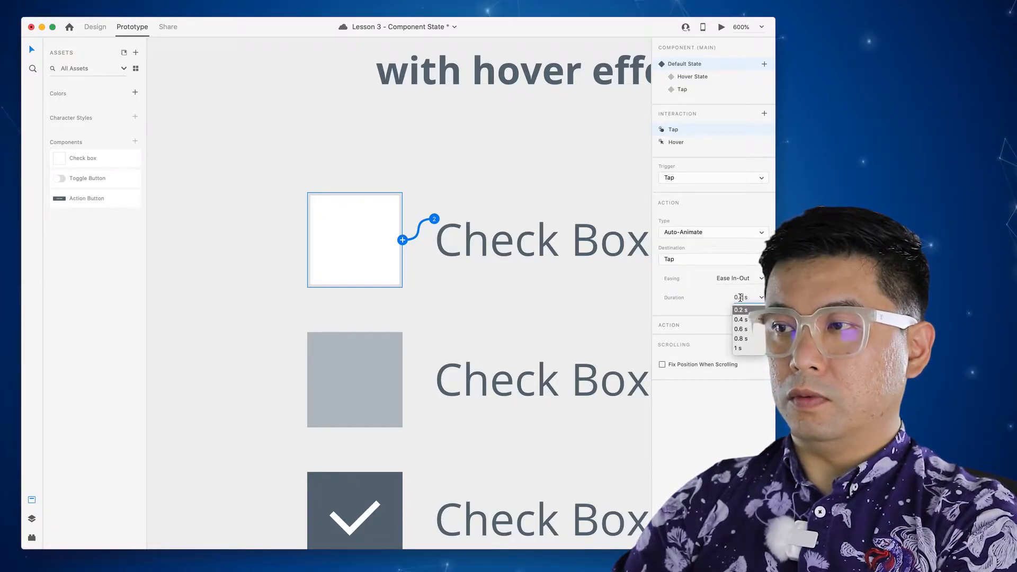
type("1")
key("Return")
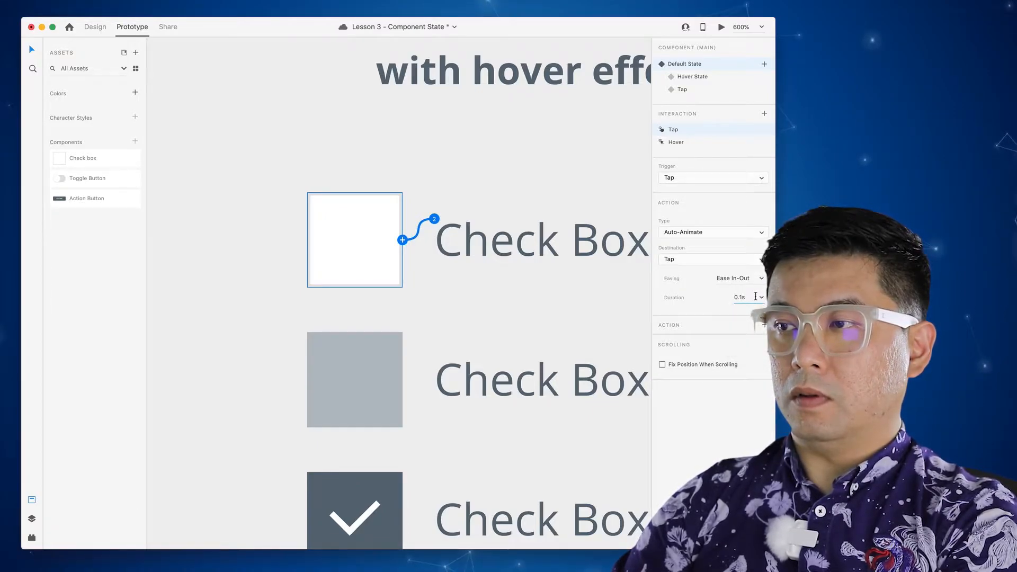
left_click(752, 279)
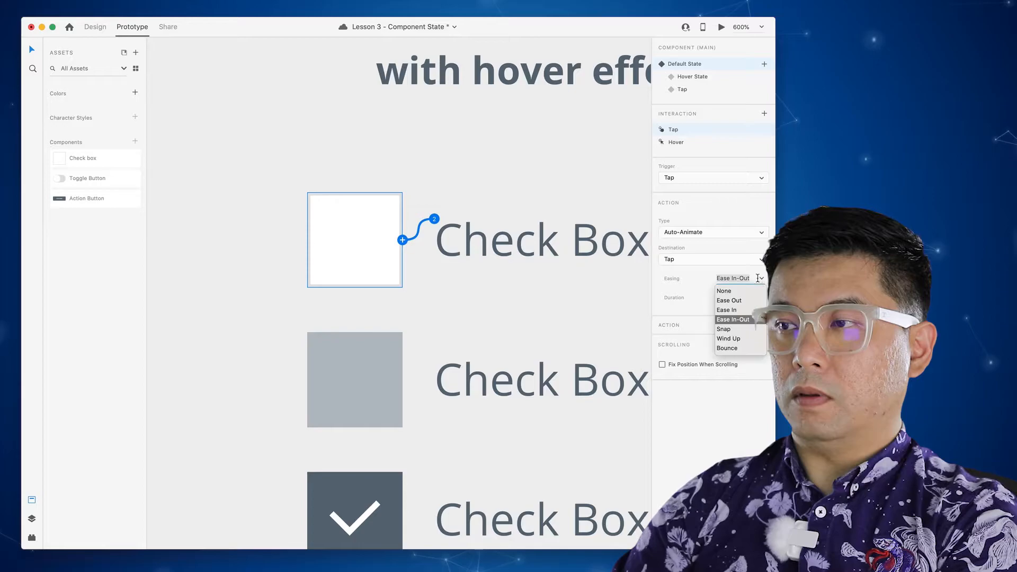
left_click(736, 330)
- Reselect the check box to review its interactions and launch the preview
left_click(429, 173)
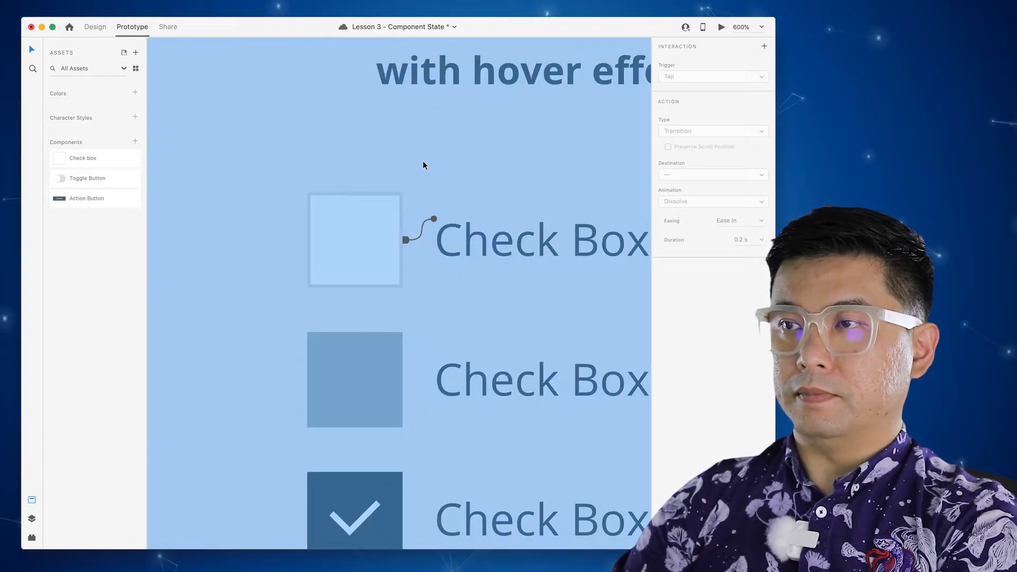
left_click(347, 252)
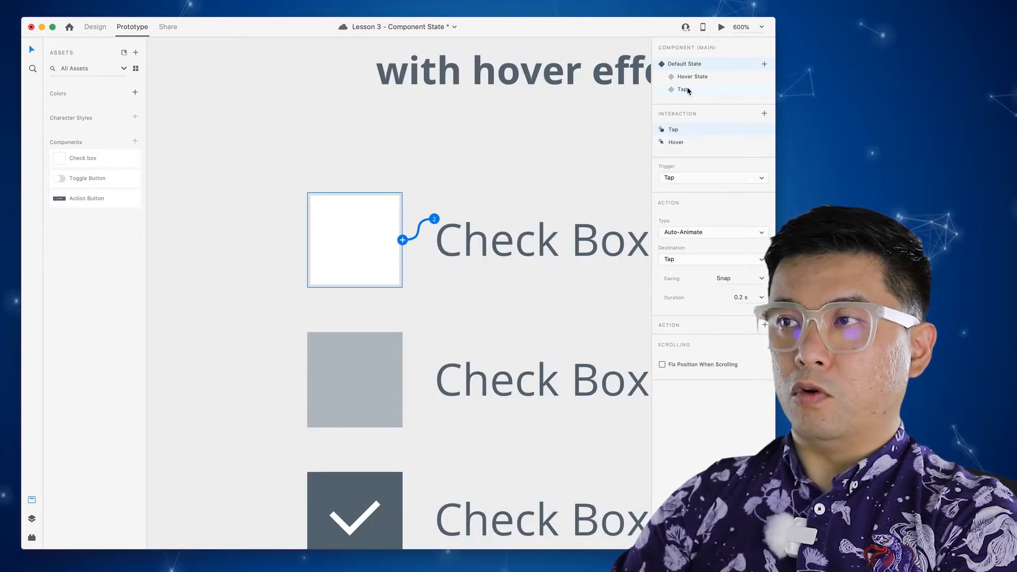
left_click(720, 26)
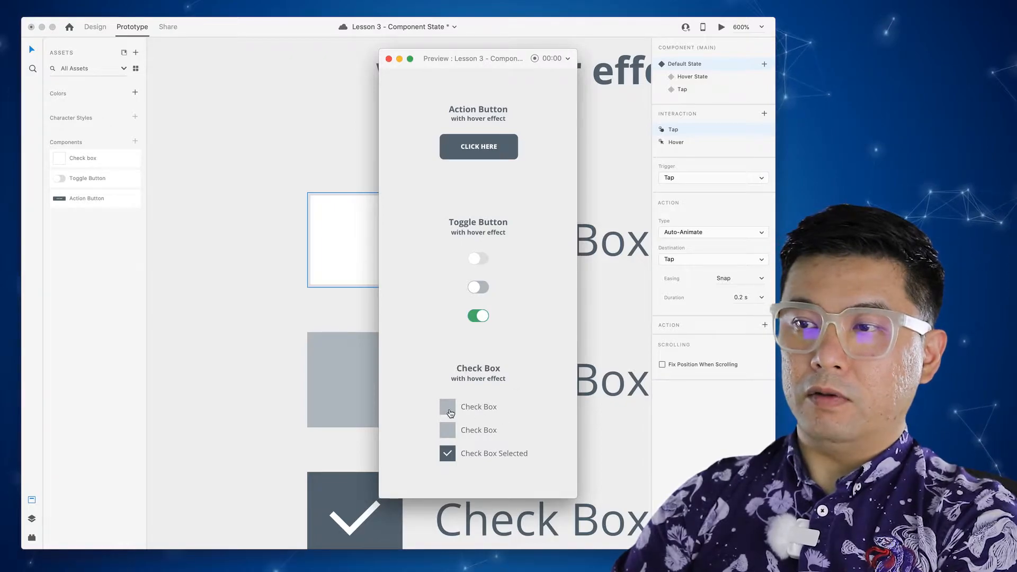
left_click(450, 412)
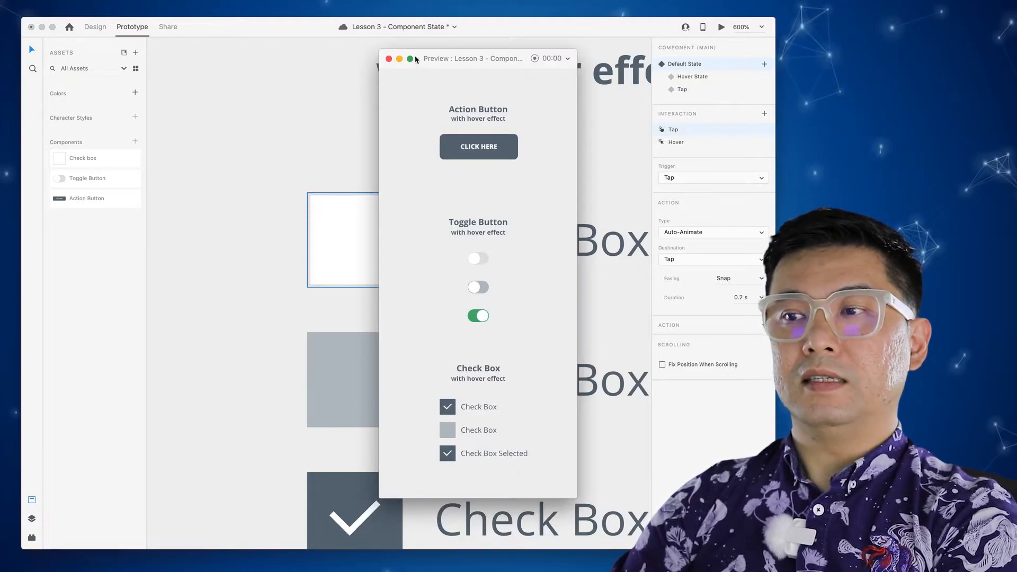
left_click(388, 59)
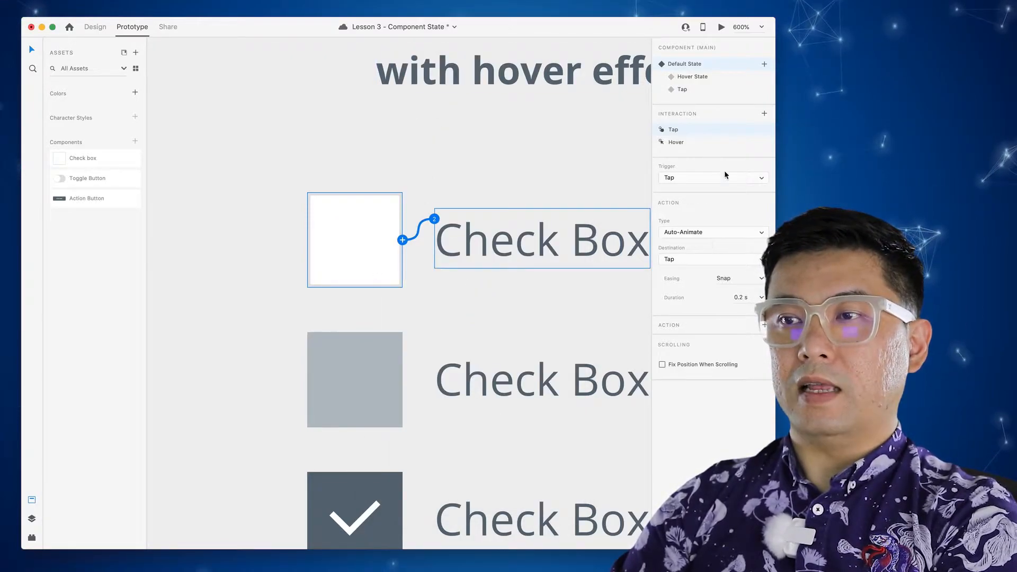
- Make the Tap state's tap return to Default State with 0 s duration, then preview
left_click(696, 90)
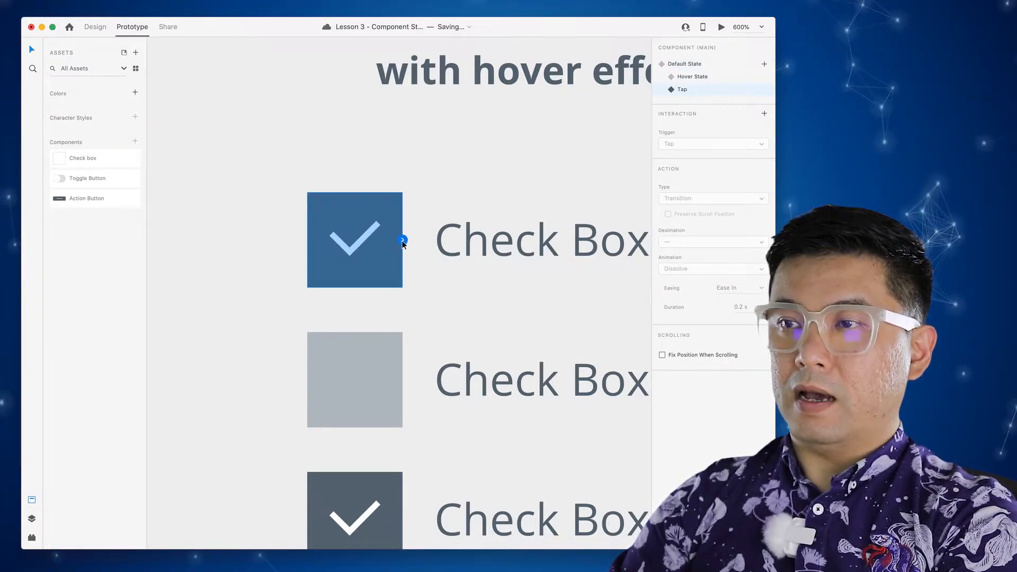
left_click(764, 114)
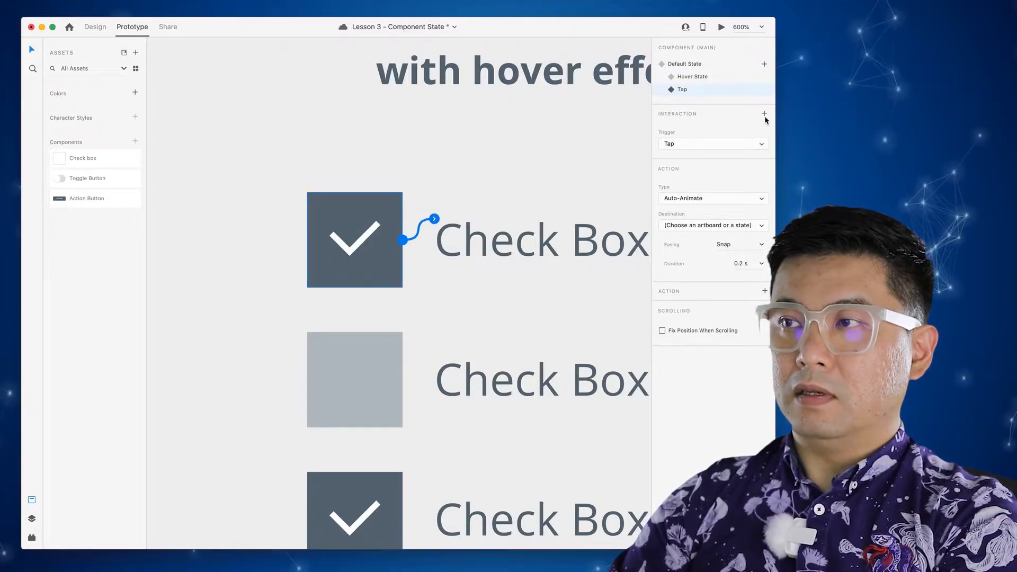
left_click(720, 226)
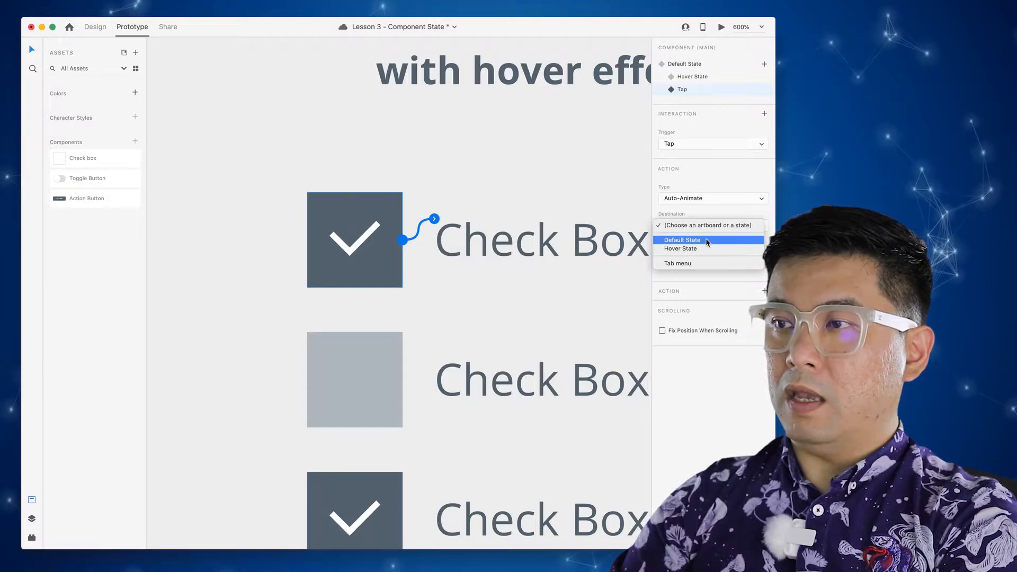
left_click(707, 240)
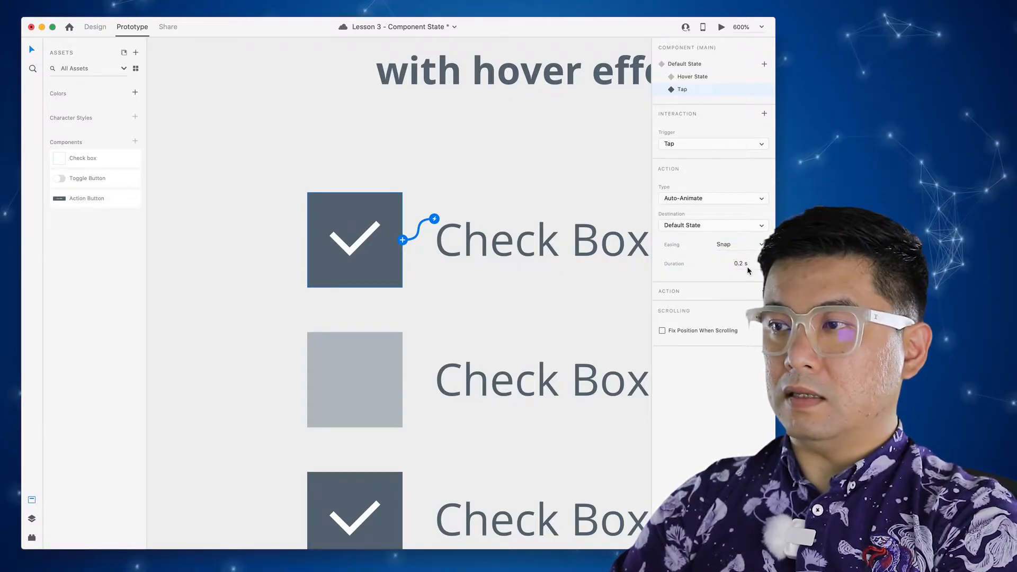
left_click(742, 265)
type("0")
key("Return")
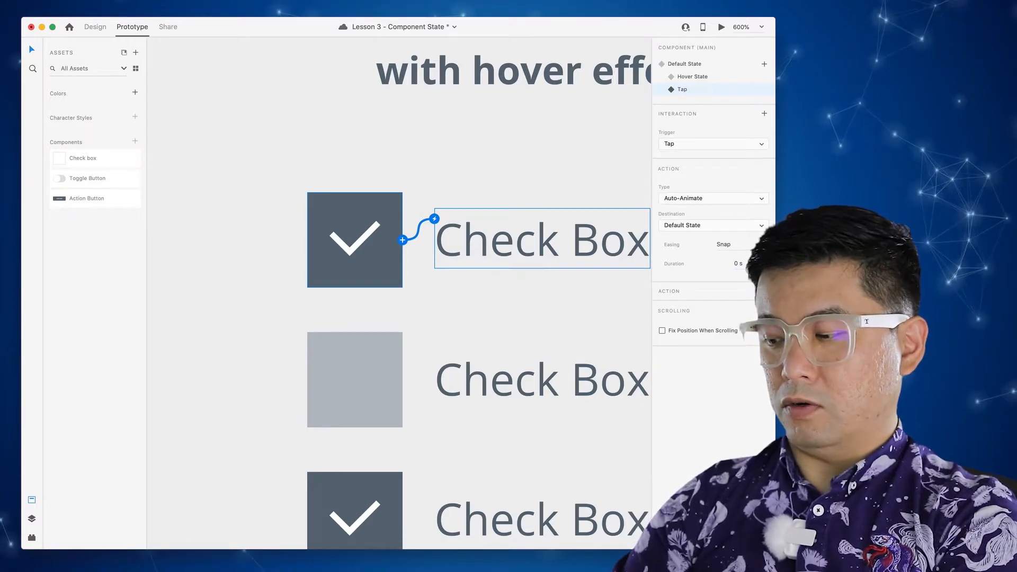
left_click(397, 170)
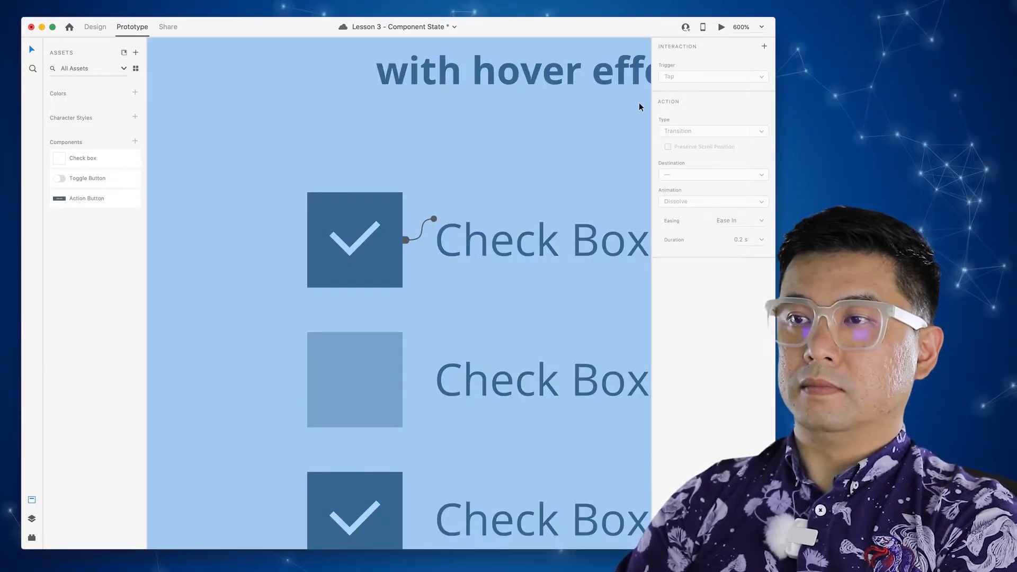
left_click(720, 26)
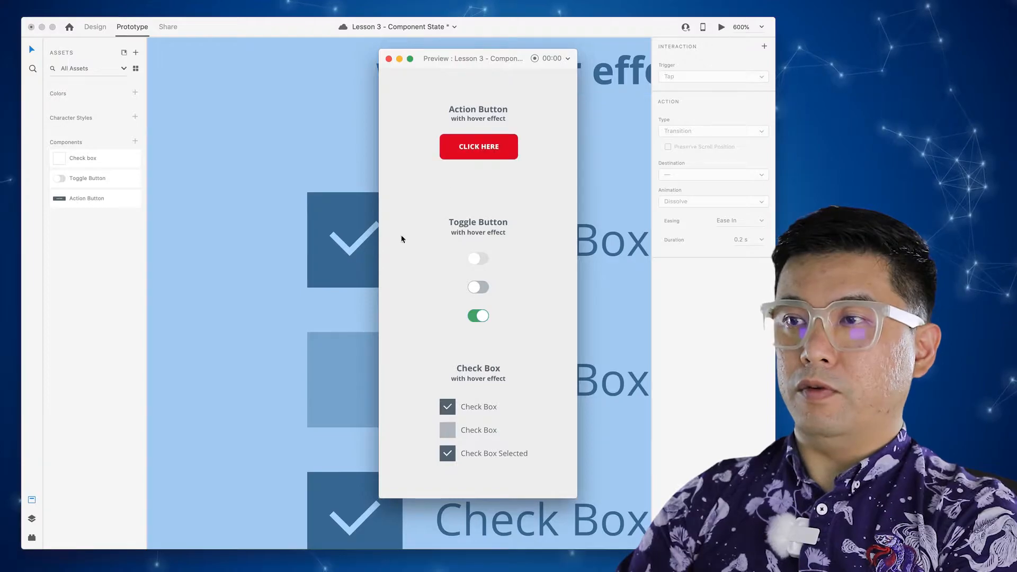
- Reset the check box component to its Default State and reopen the preview
left_click(388, 59)
left_click(388, 227)
left_click(431, 203)
left_click(396, 205)
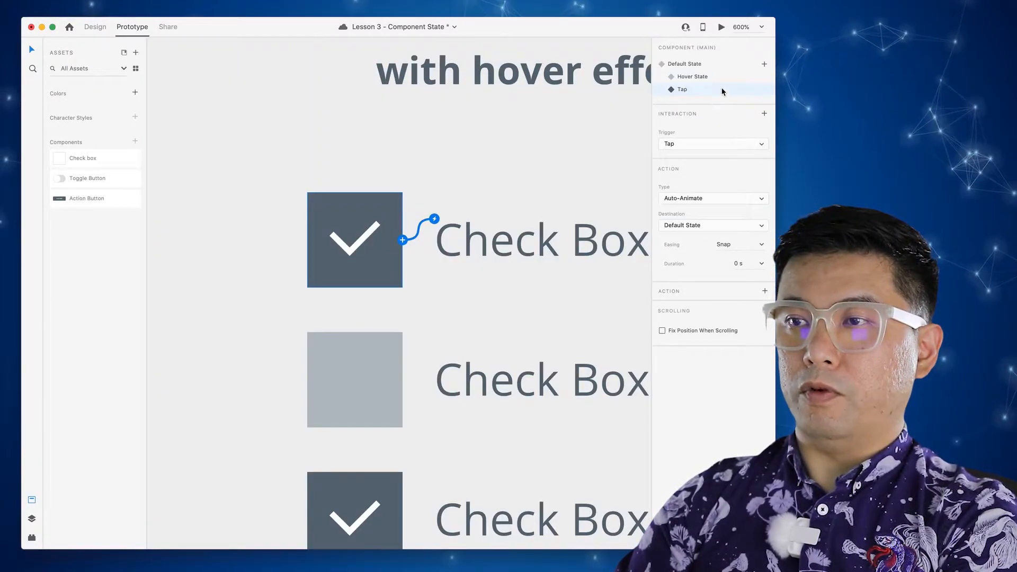
left_click(698, 64)
key("super+Return")
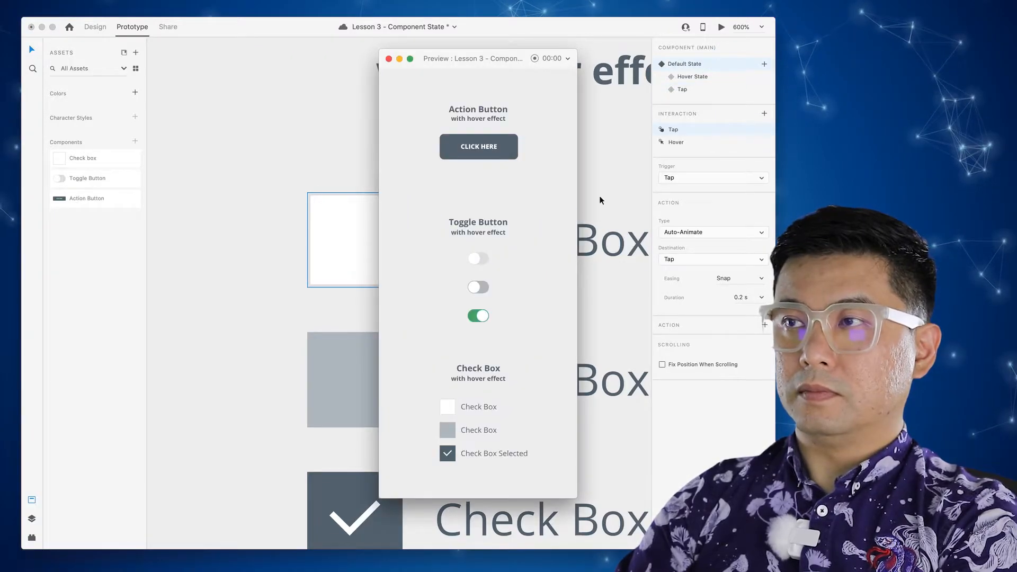
- Tap the first check box in preview until it turns checked, save, and close the preview
left_click(449, 412)
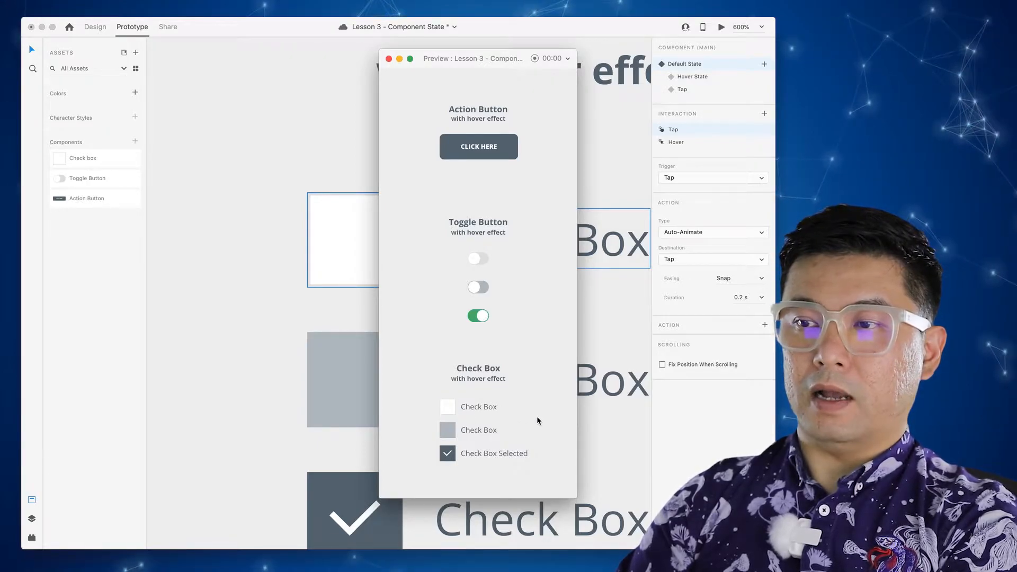
left_click(451, 408)
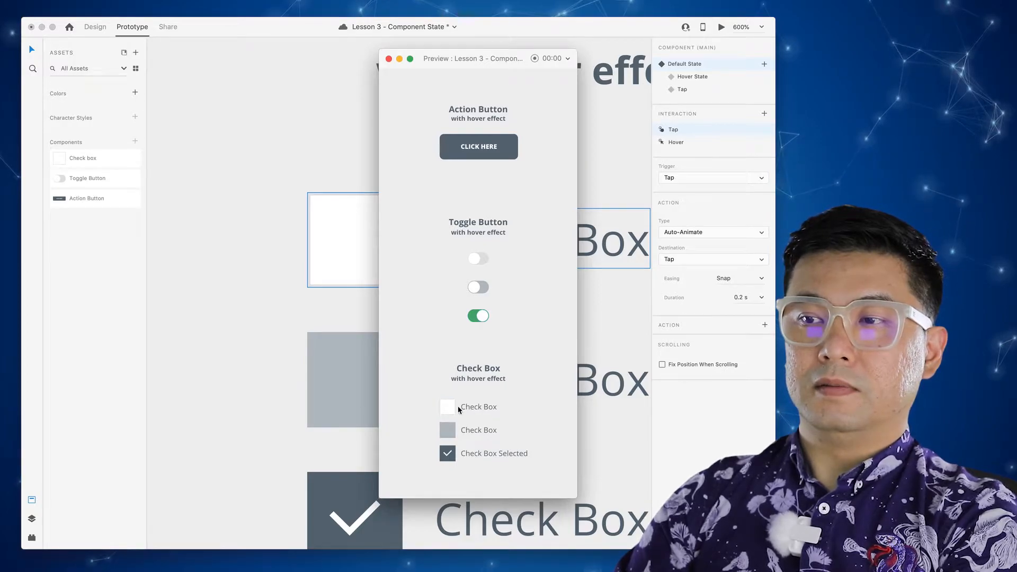
left_click(450, 409)
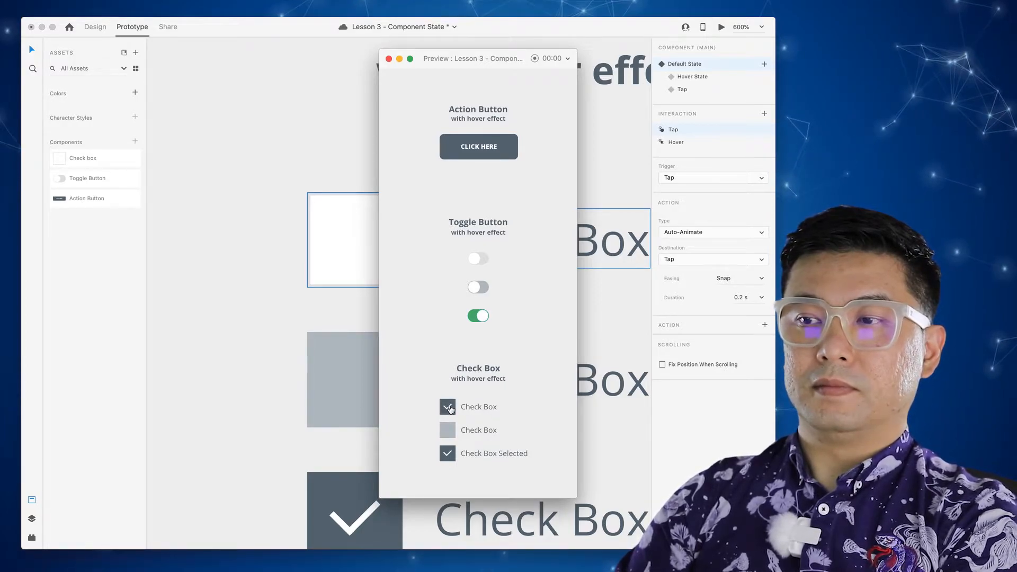
key("super+s")
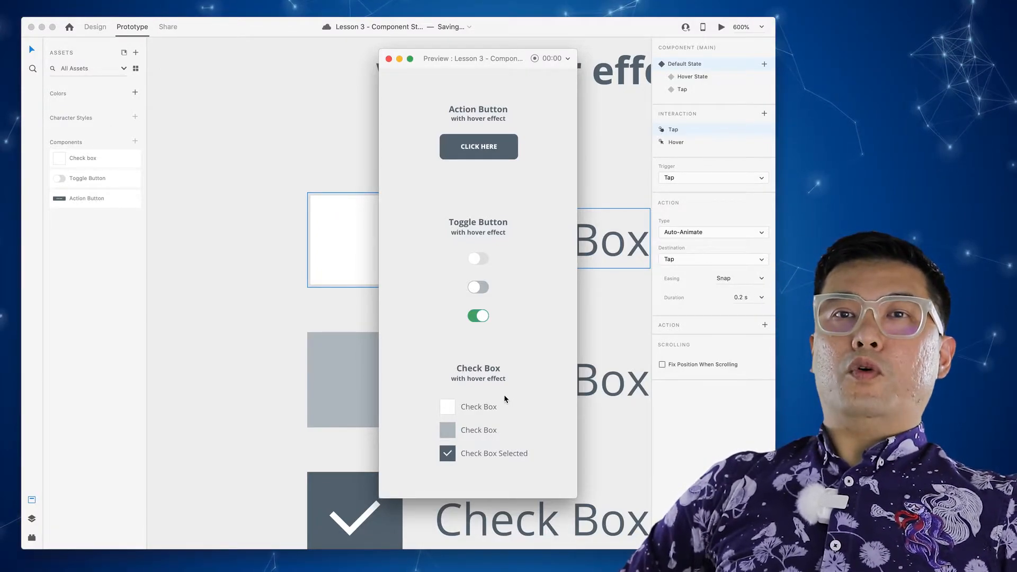
left_click(389, 59)
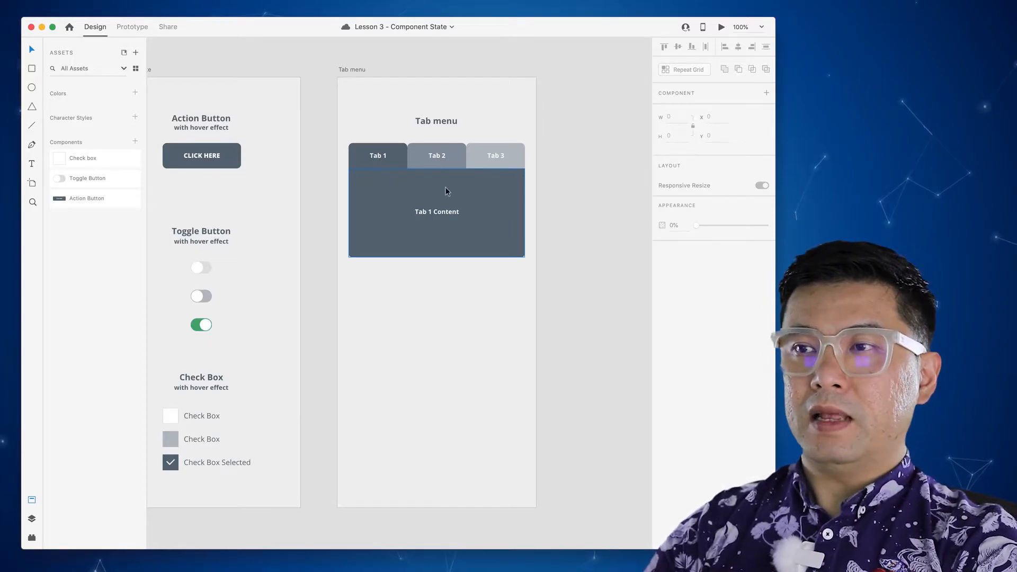
- Zoom into the Tab menu and trial-move its content panel and tabs, undoing each move
left_click(434, 177)
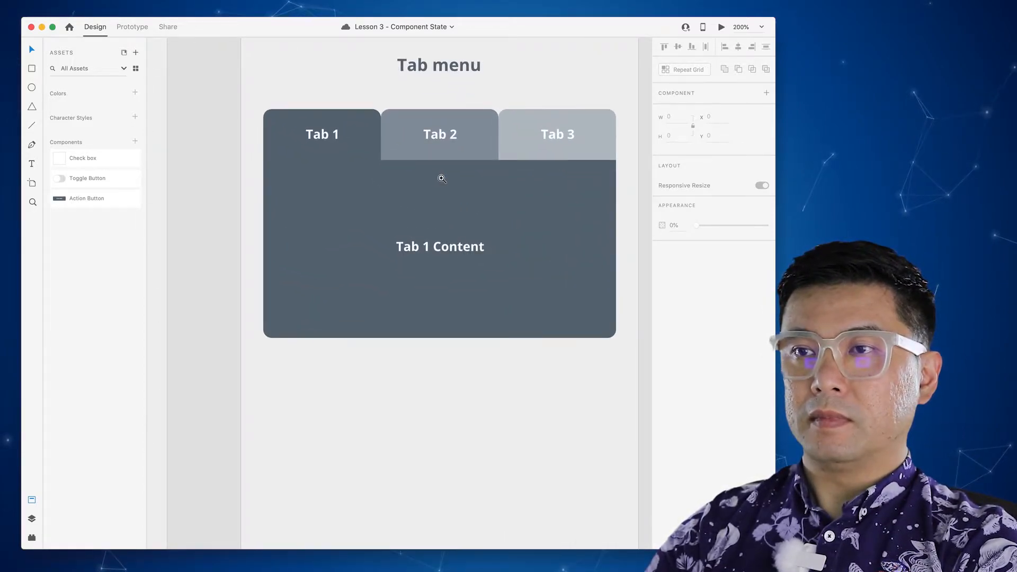
scroll(437, 179, "right", 3)
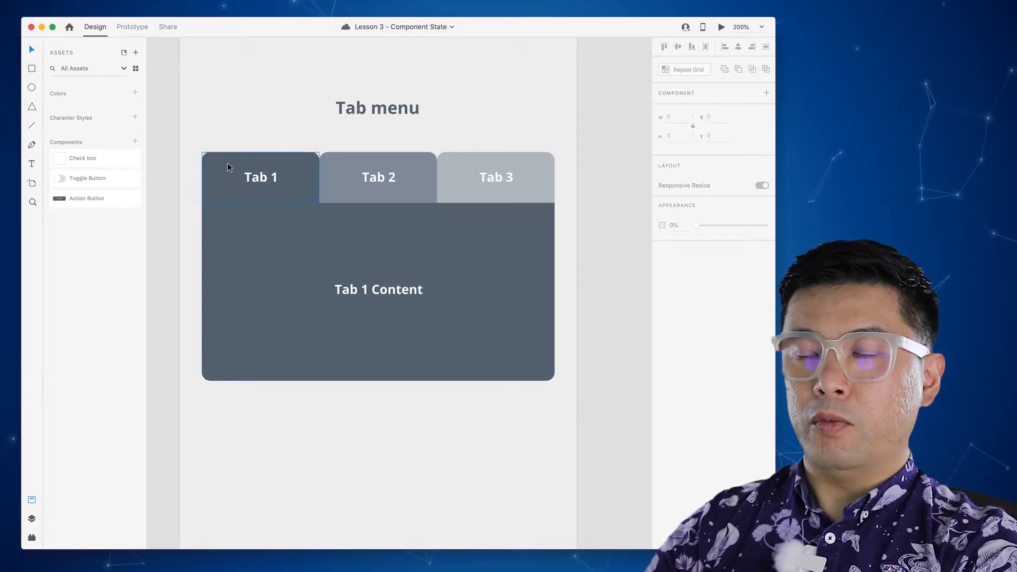
left_click(400, 261)
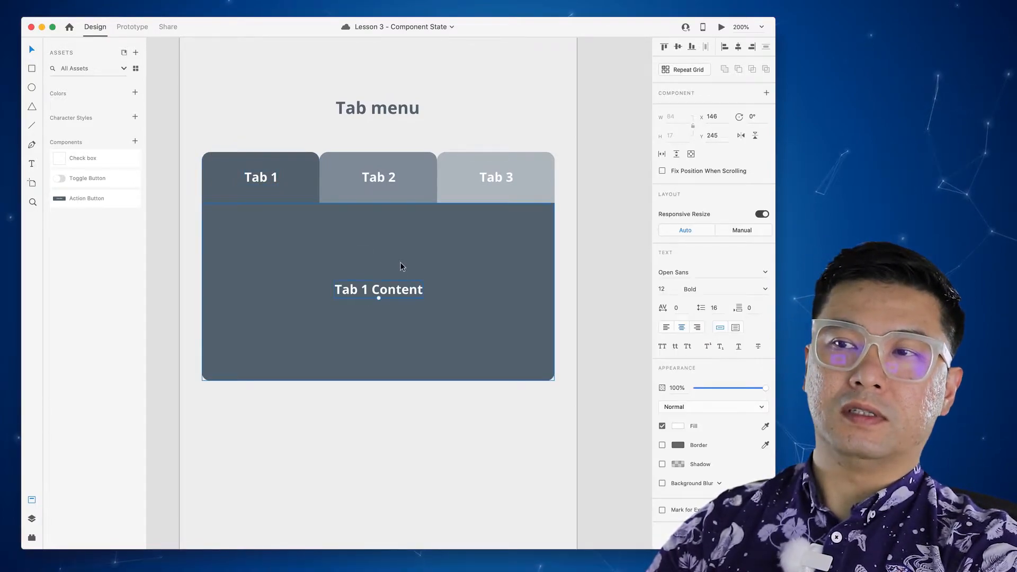
left_click_drag(409, 250, 440, 292)
key("ctrl+z")
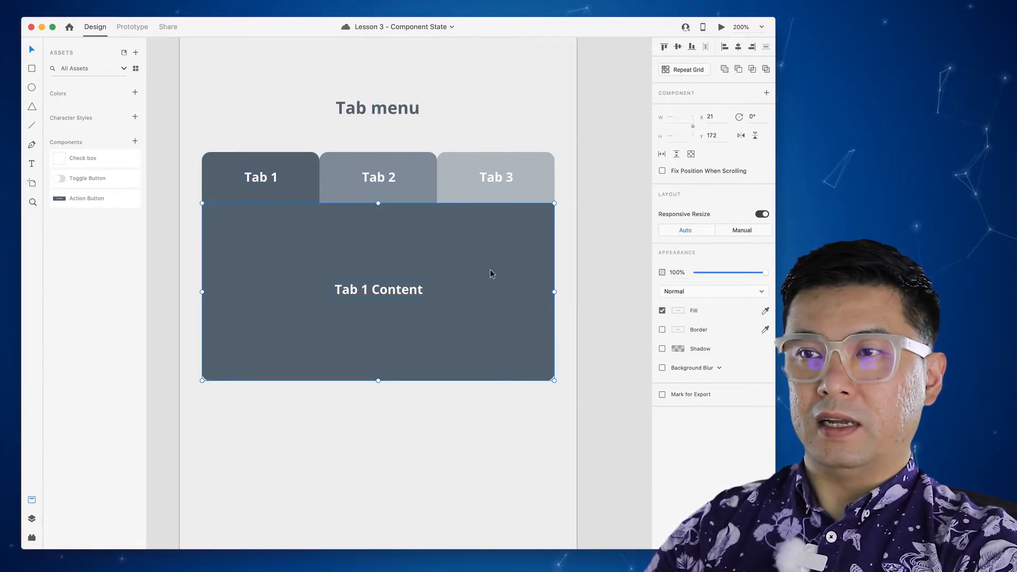
left_click(309, 171)
left_click_drag(310, 171, 303, 154)
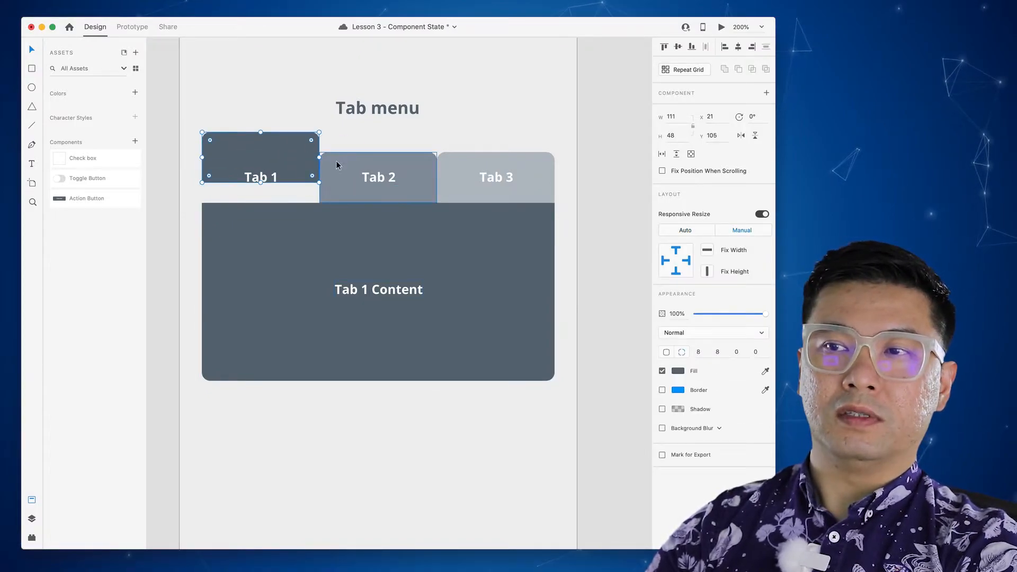
key("ctrl+z")
double_click(260, 176)
left_click(377, 160)
left_click_drag(386, 160, 391, 138)
key("ctrl+z")
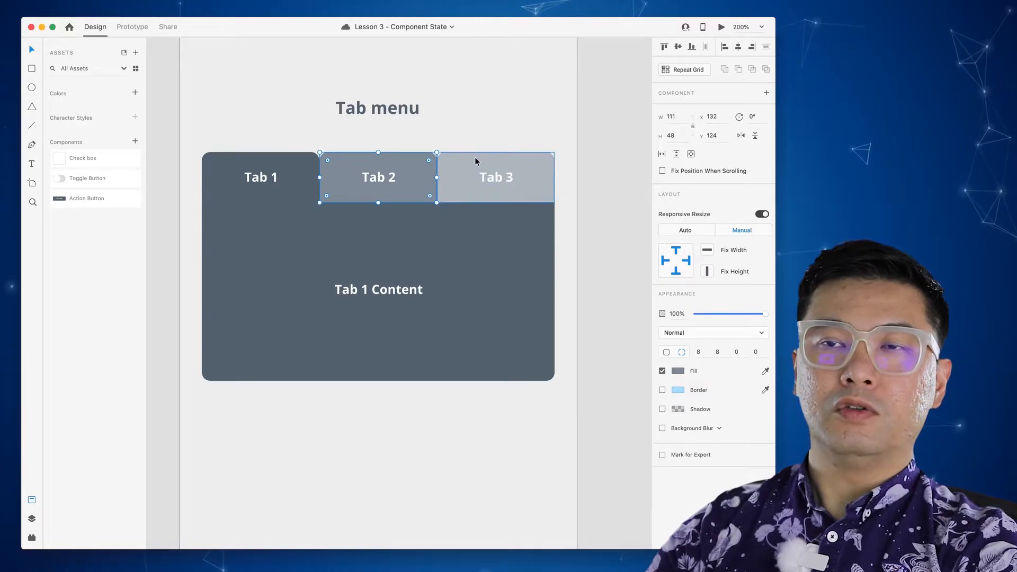
- Marquee-select the whole Tab menu and convert it into Component 8
left_click(493, 129)
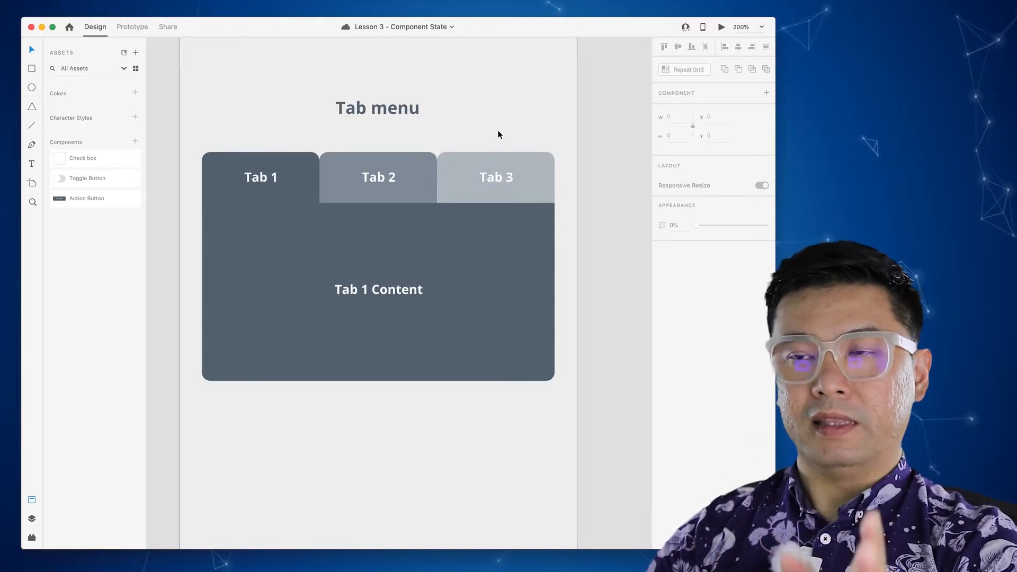
left_click_drag(561, 405, 184, 139)
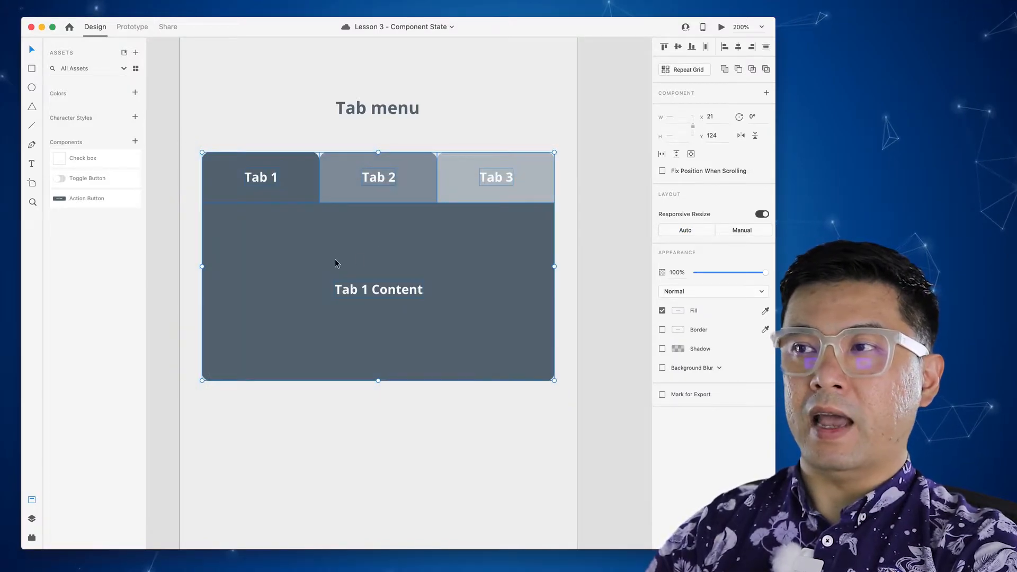
left_click(766, 93)
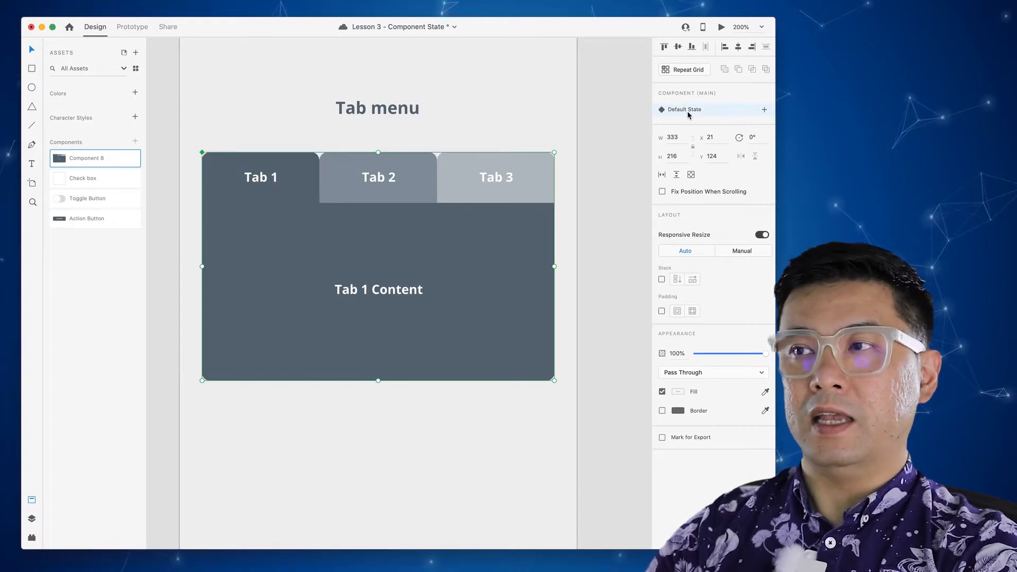
- Add three new states to Component 8, named t1, t2 and t3
left_click(764, 110)
left_click(717, 116)
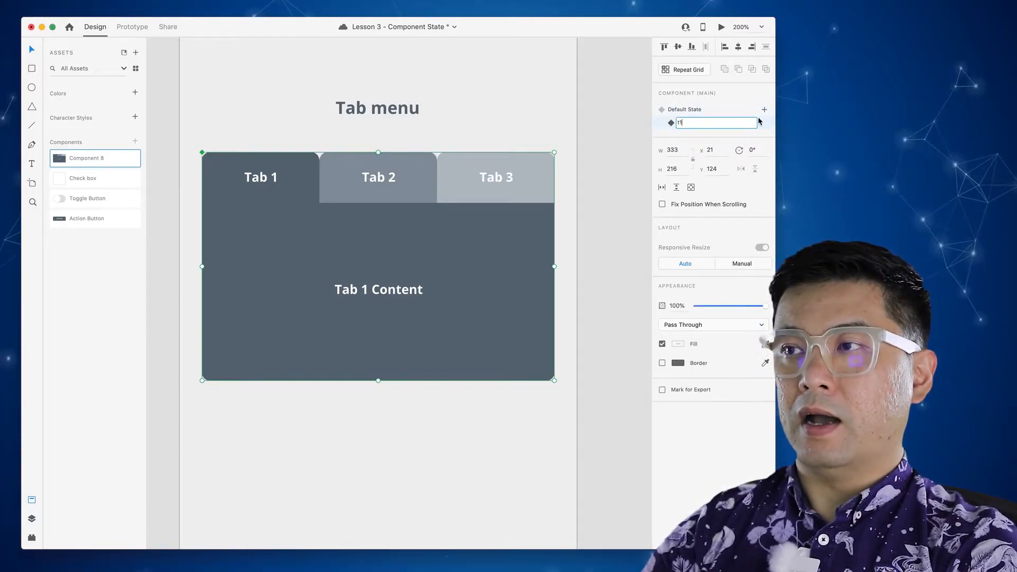
left_click(764, 109)
left_click(703, 117)
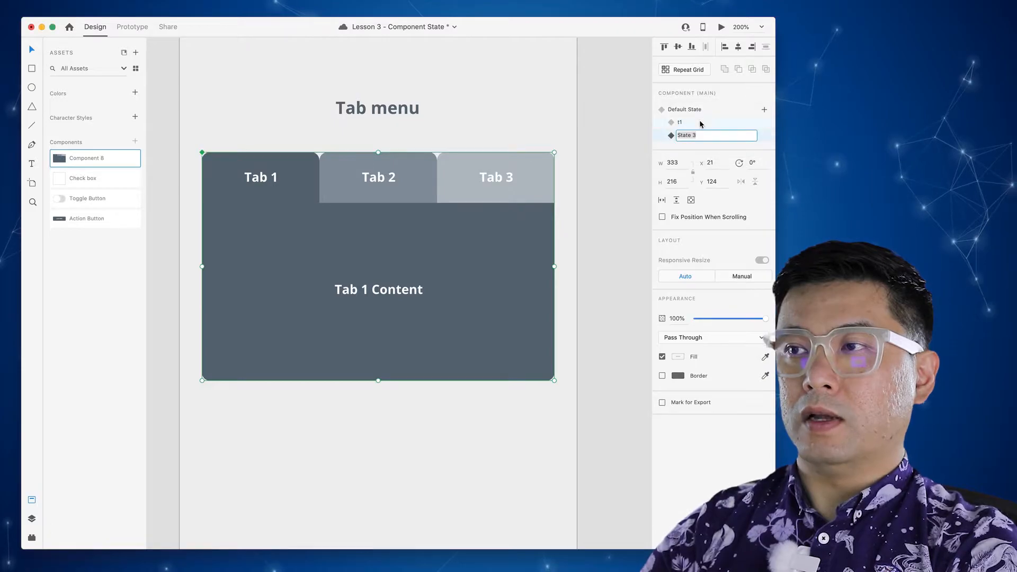
left_click(764, 110)
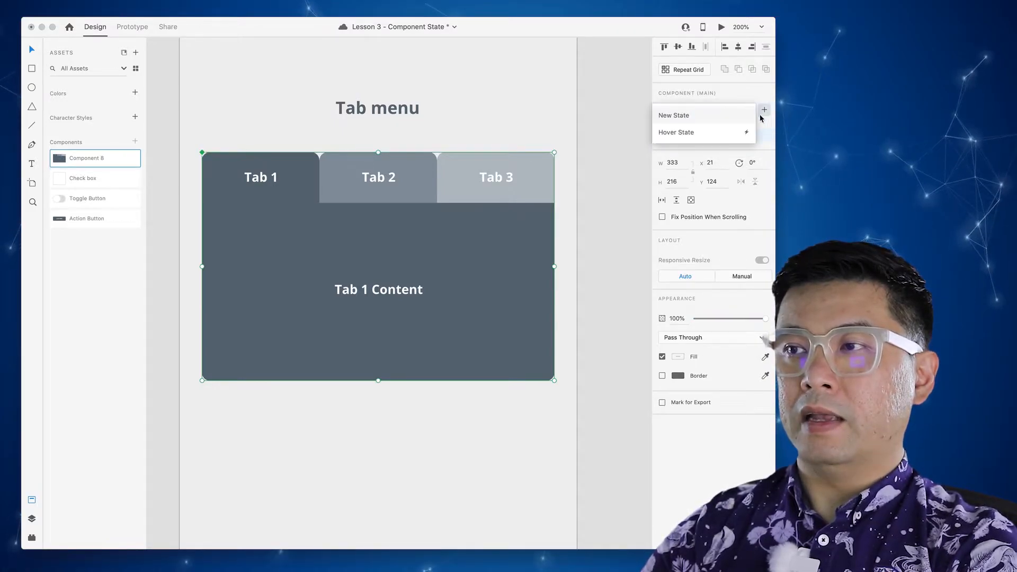
left_click(700, 117)
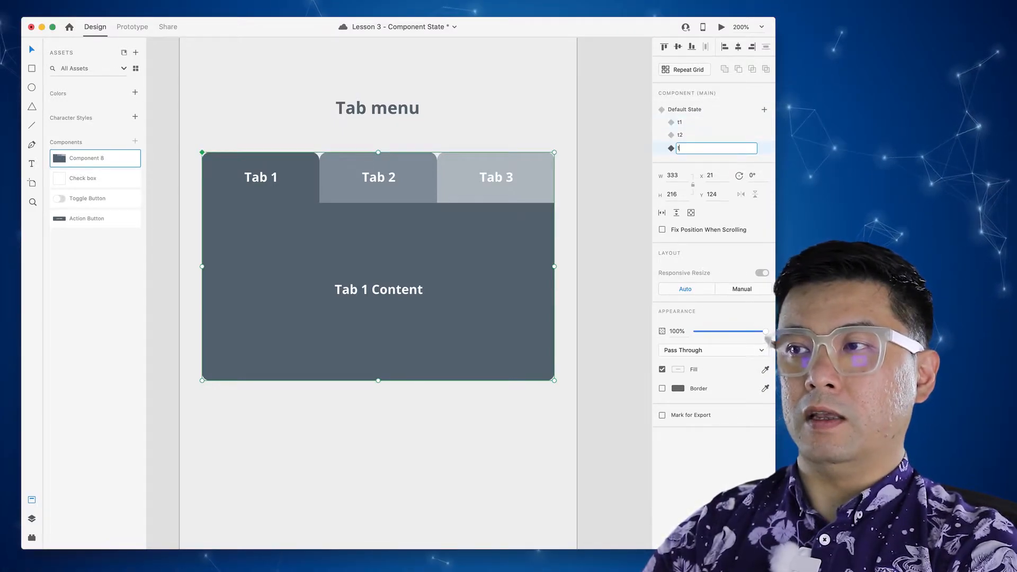
key("Return")
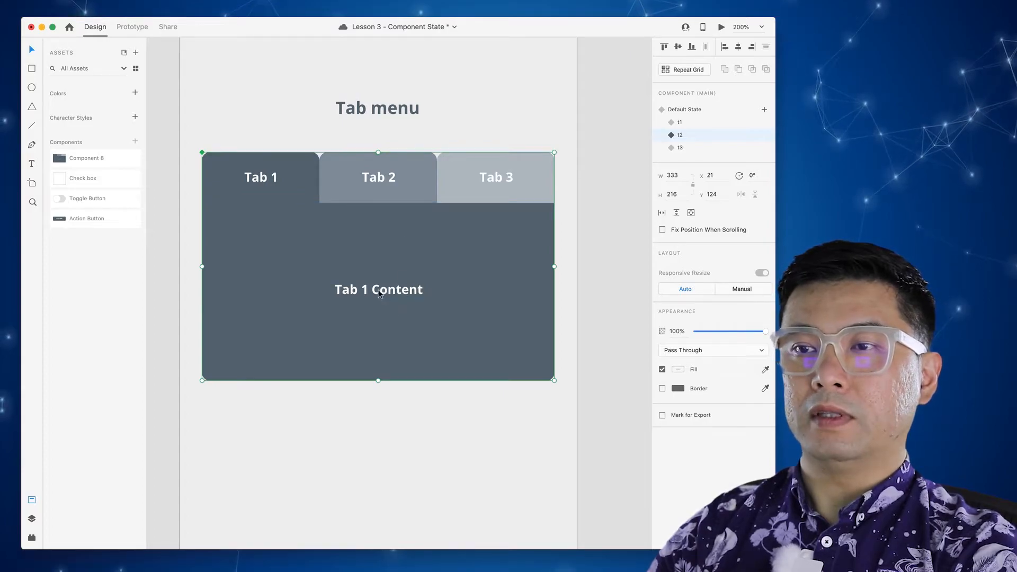
- Fill the content panel with Tab 2's mid grey and relabel it 'Tab 2 Content'
double_click(438, 312)
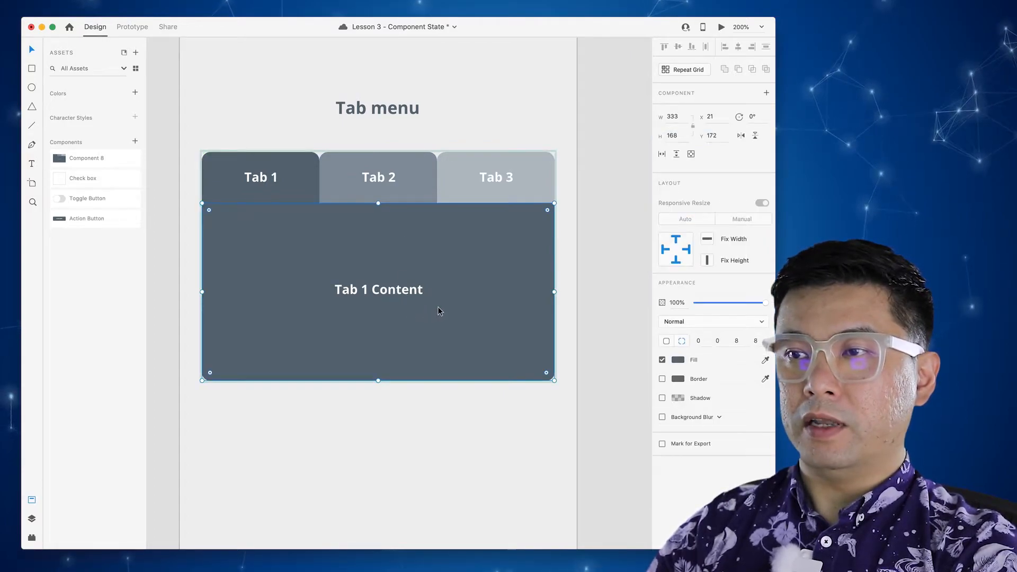
left_click(680, 362)
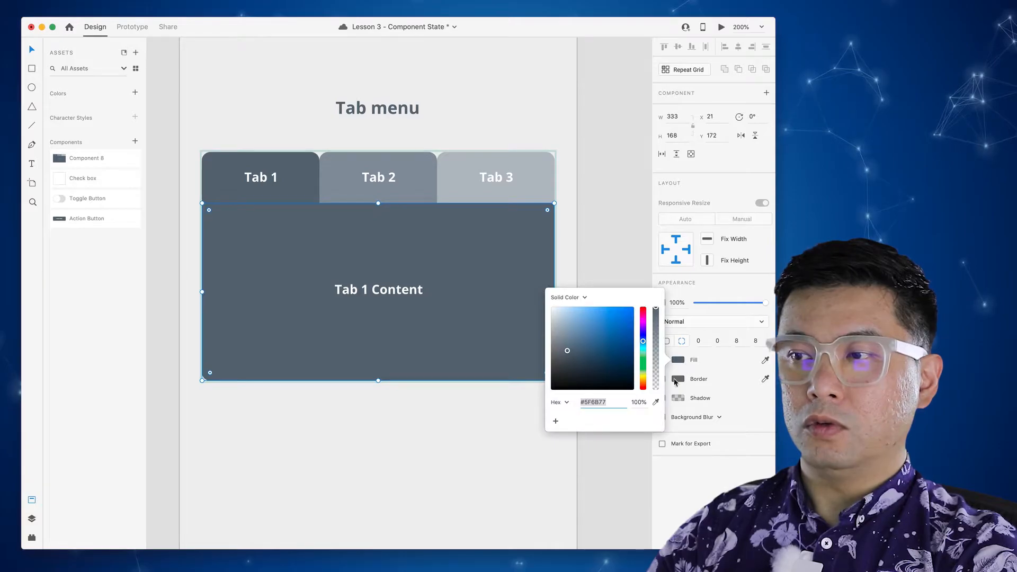
left_click(655, 403)
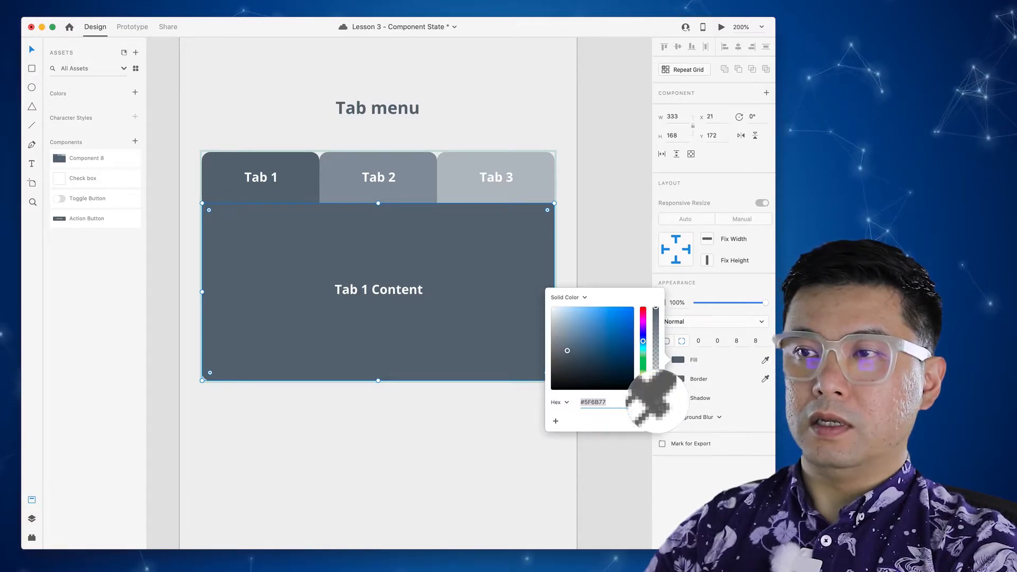
left_click(402, 191)
left_click(375, 291)
double_click(363, 290)
left_click(364, 290)
key("Escape")
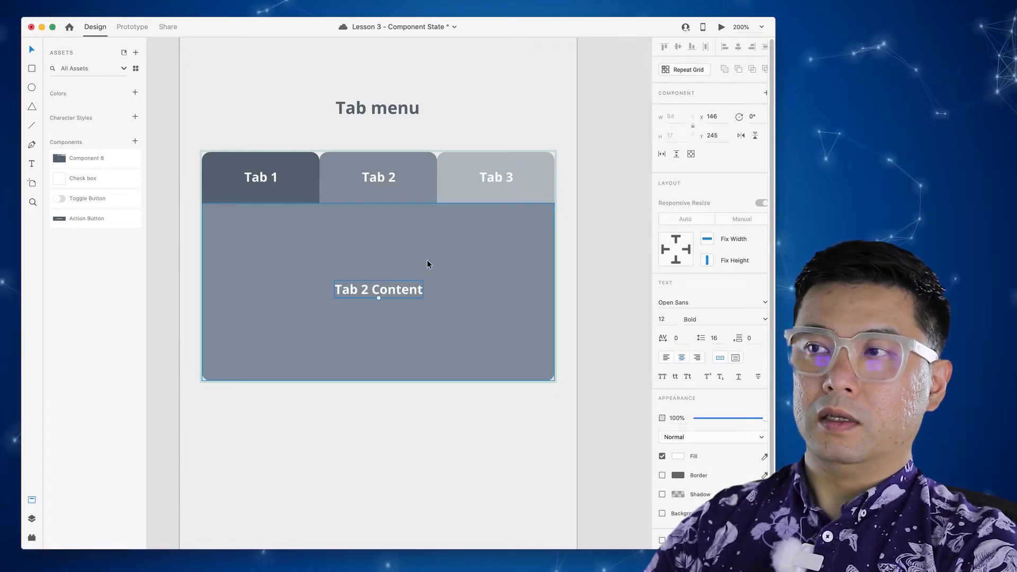
left_click(629, 151)
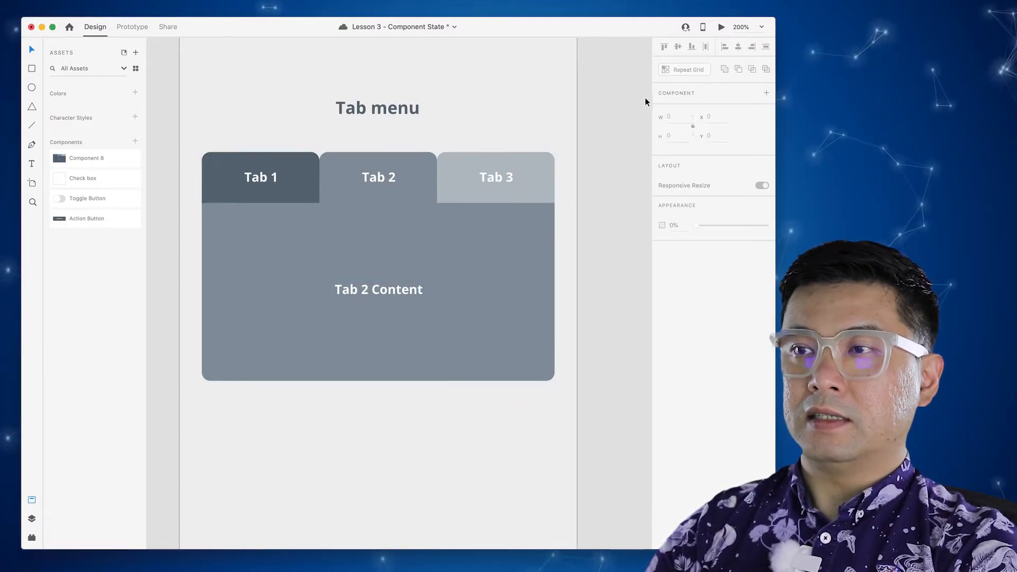
- In state t3, fill the content panel with Tab 3's light grey
left_click(465, 240)
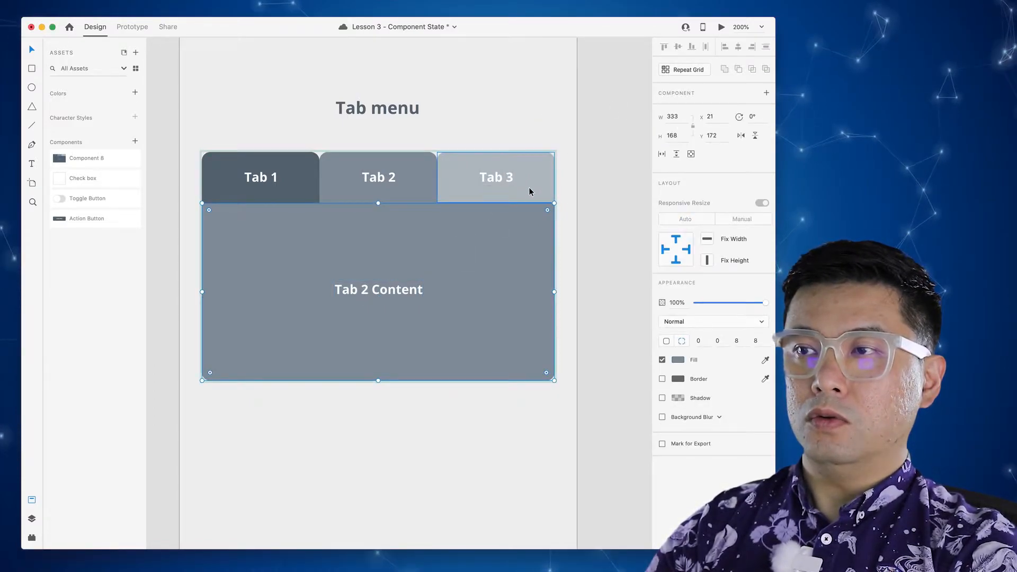
left_click(547, 127)
left_click(540, 181)
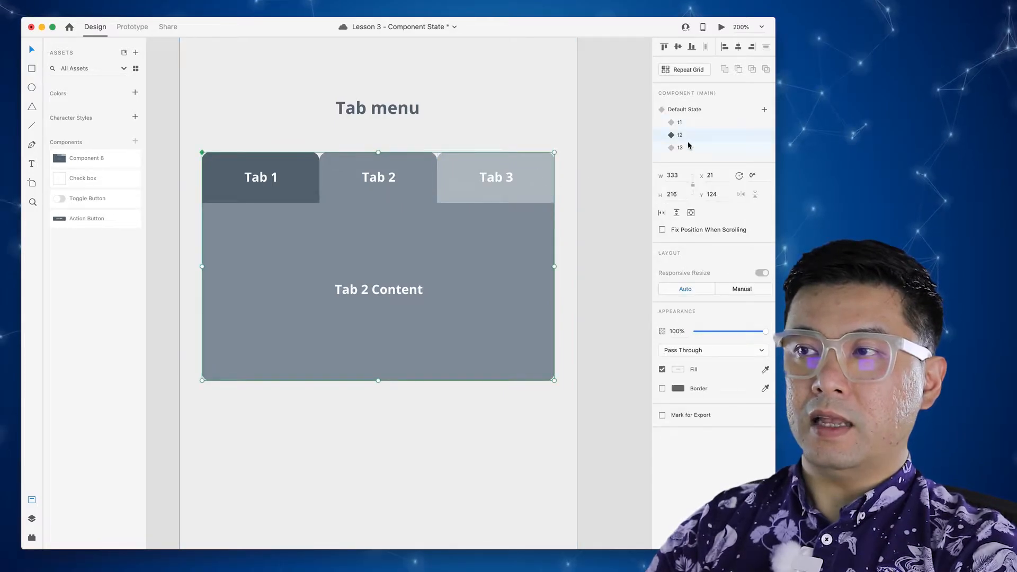
left_click(696, 151)
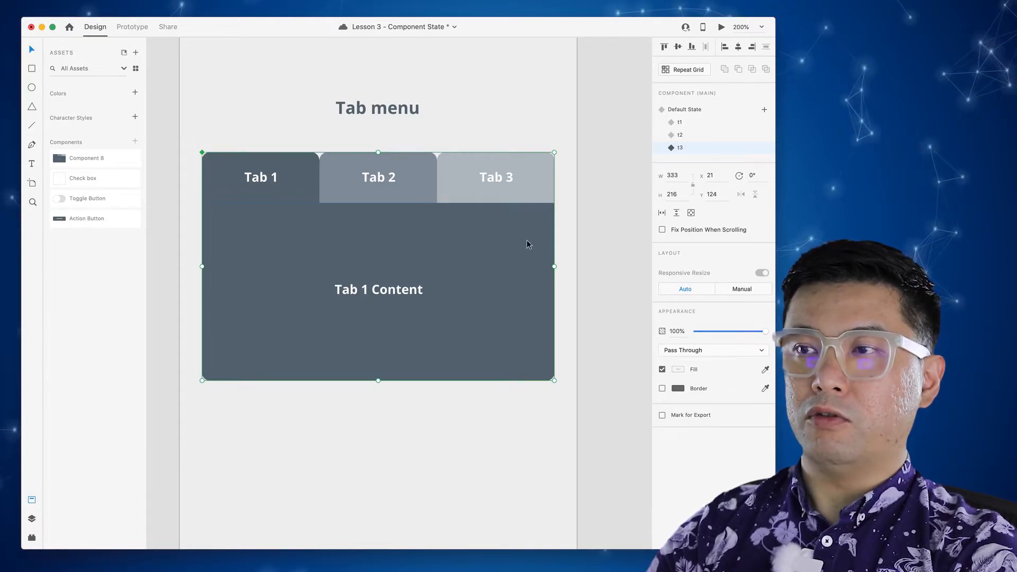
double_click(477, 248)
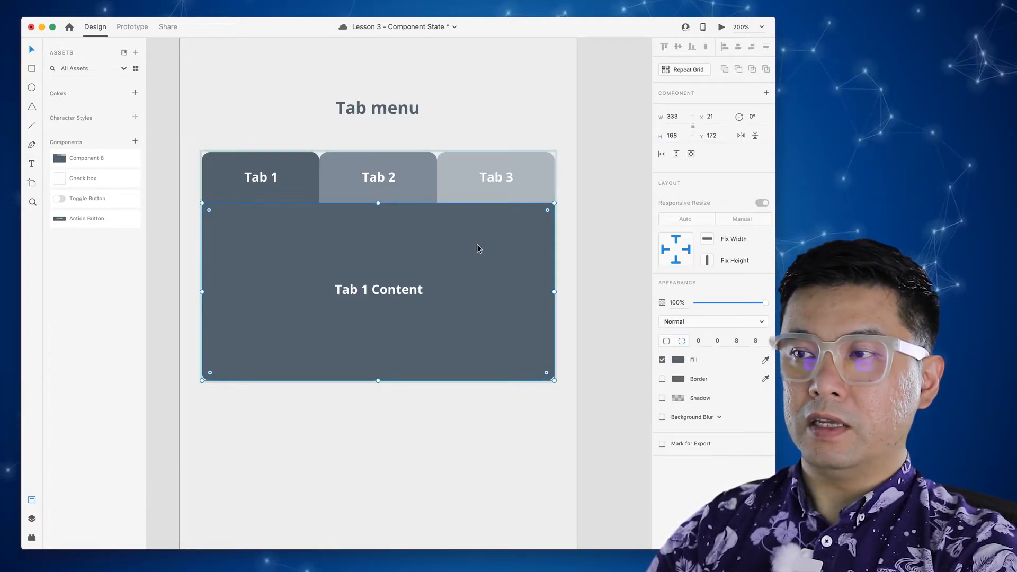
left_click(678, 360)
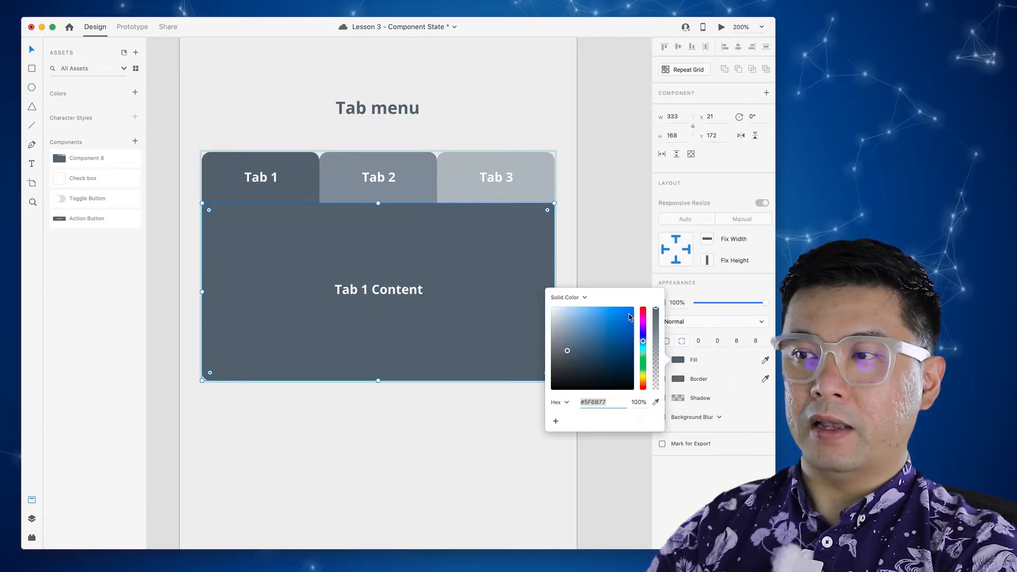
left_click(656, 402)
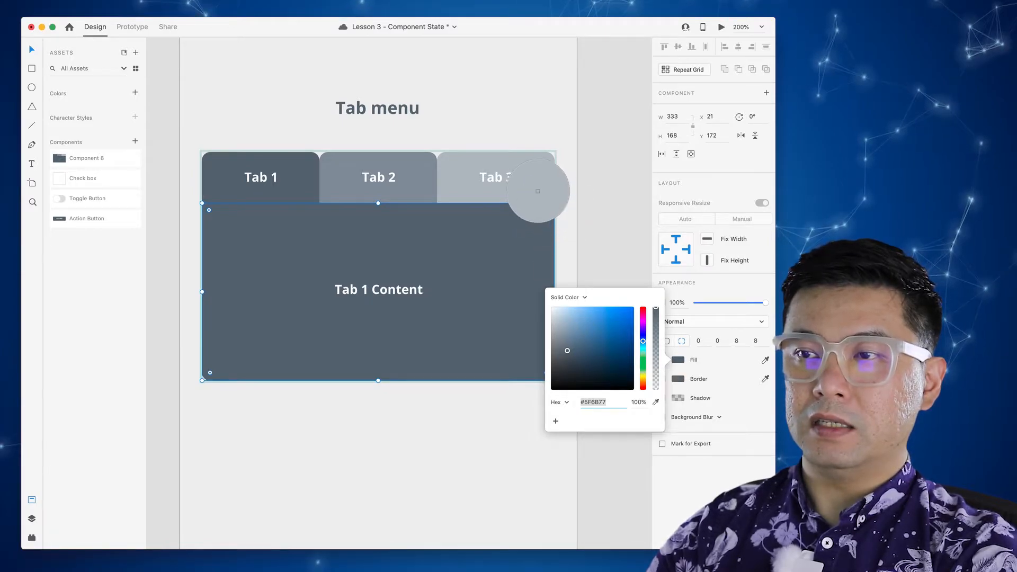
left_click(535, 185)
- Relabel the t3 content text 'Tab 3 Content'
left_click(373, 290)
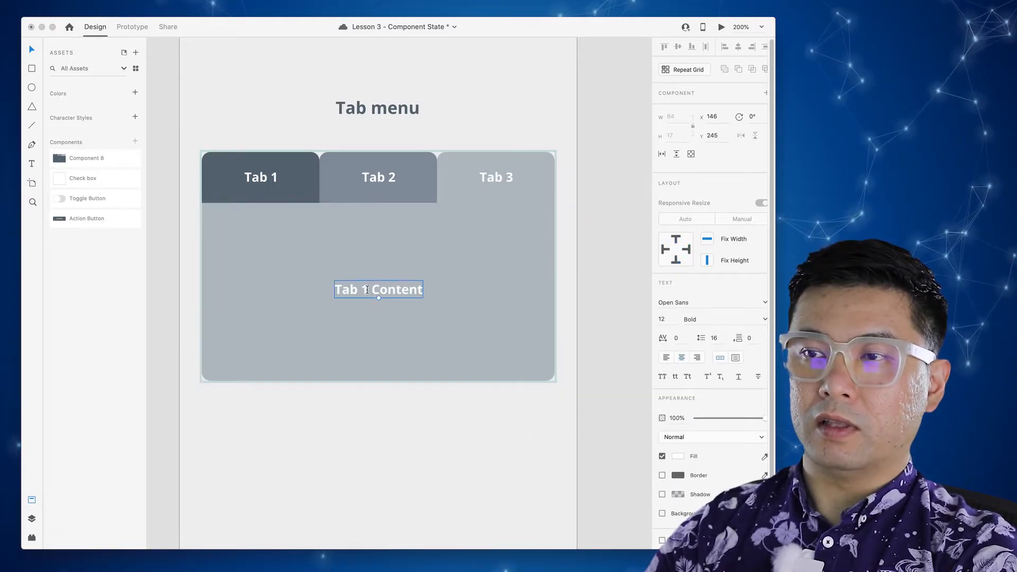
double_click(362, 291)
left_click(368, 290)
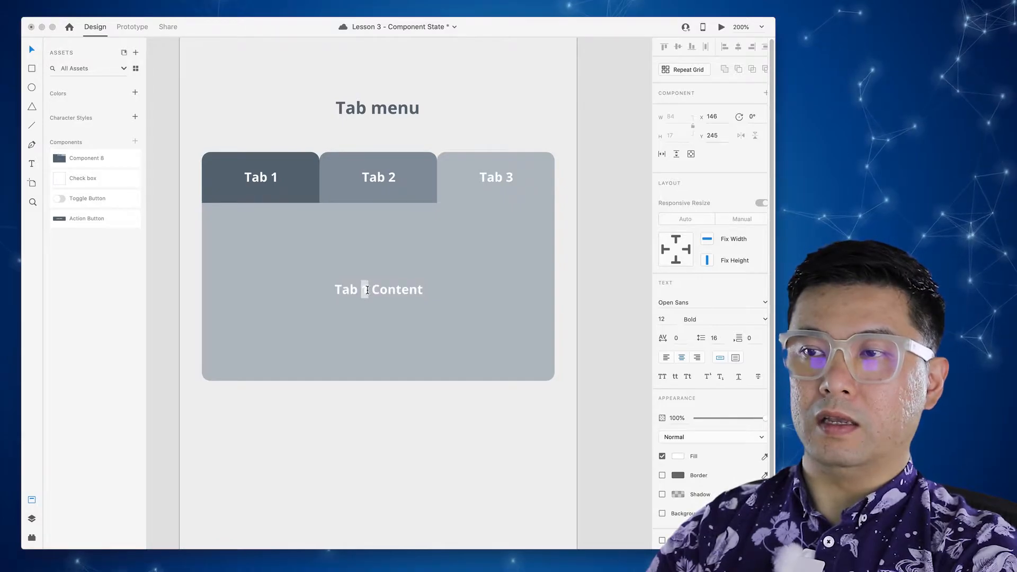
type("3")
key("Escape")
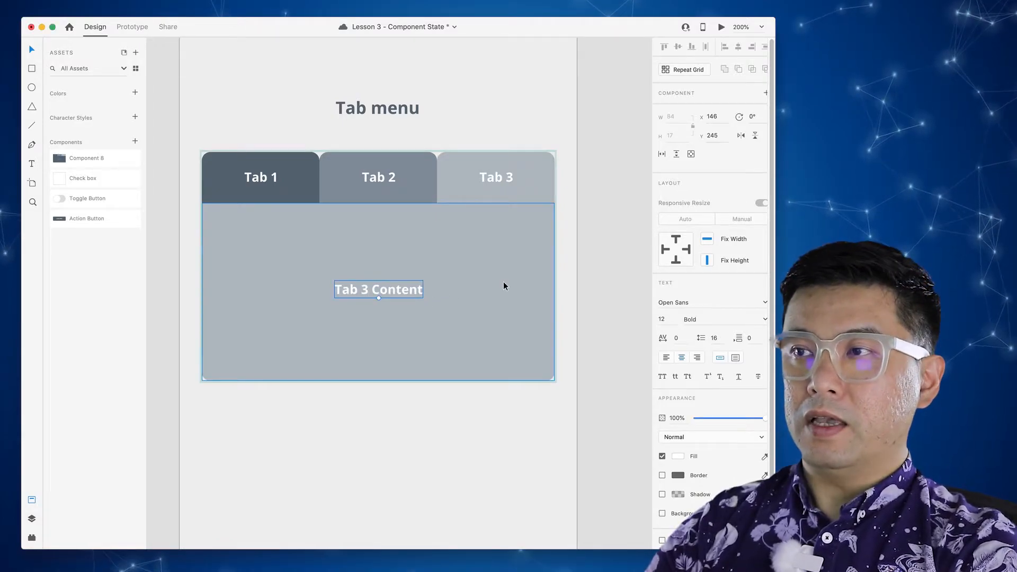
key("Escape")
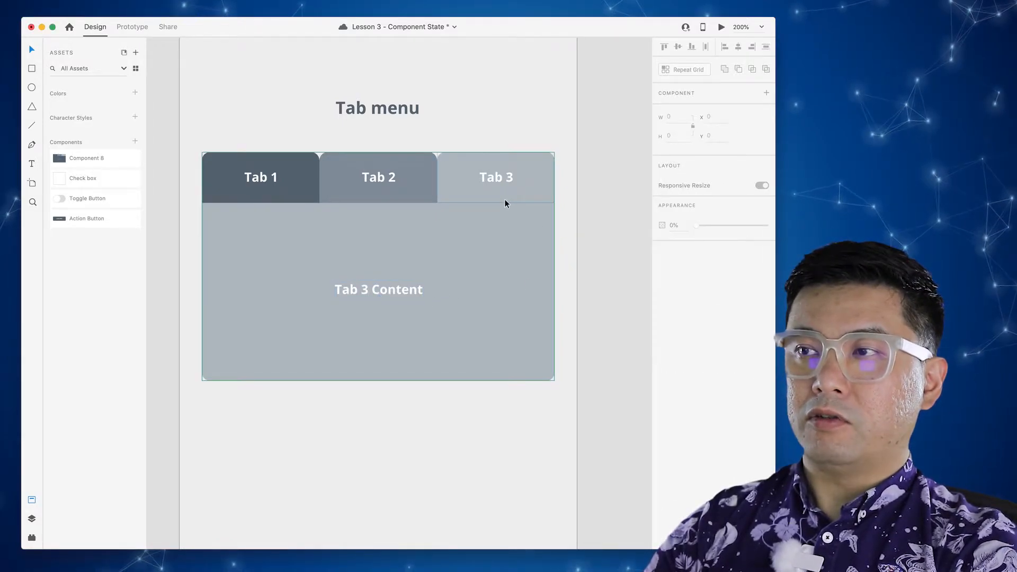
left_click(692, 134)
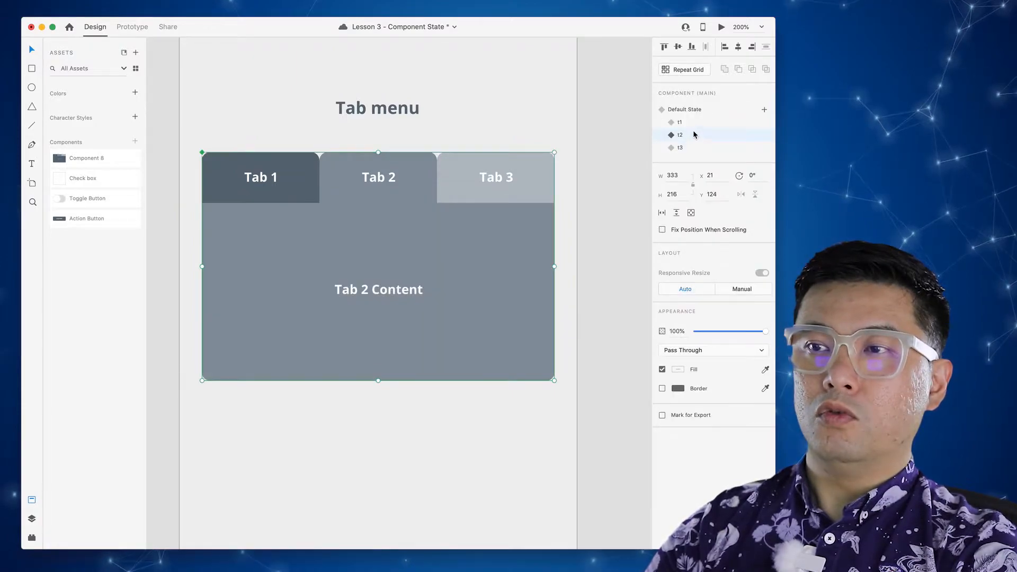
- Show Component 8's t1 state and switch to Prototype mode
left_click(691, 121)
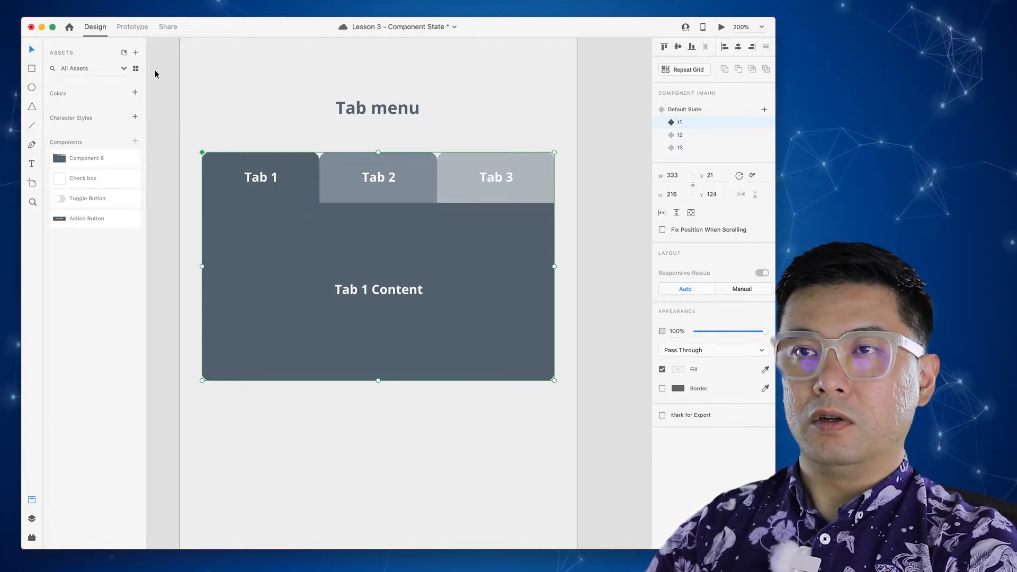
left_click(133, 27)
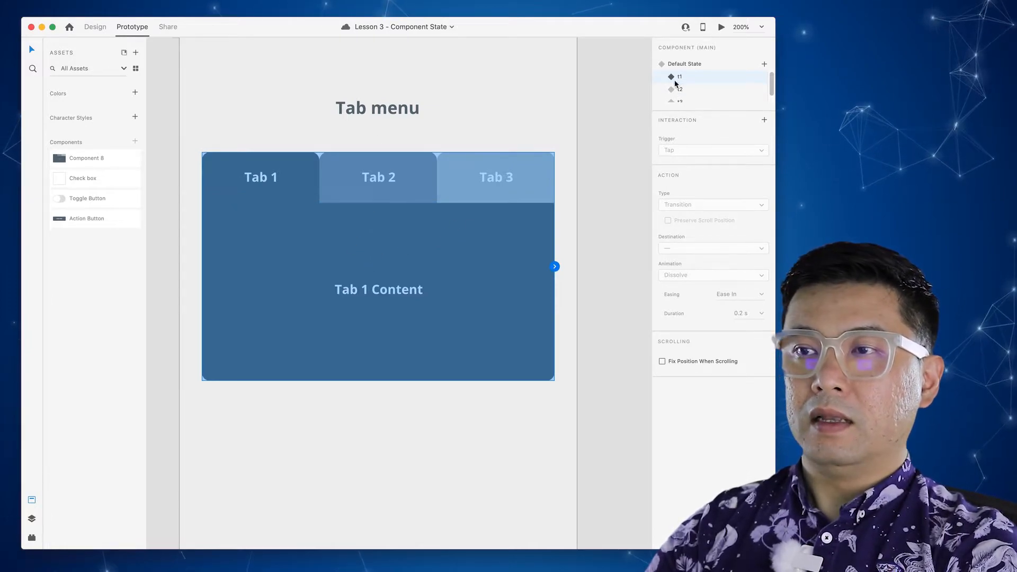
- In state t1, link taps on Tab 2's label and tab to state t2
double_click(396, 230)
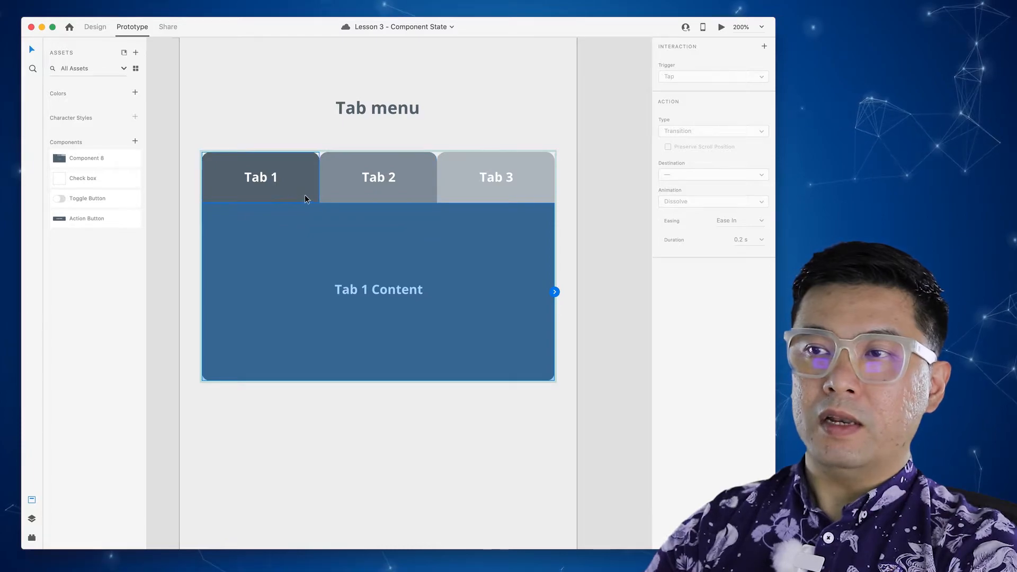
left_click(388, 179)
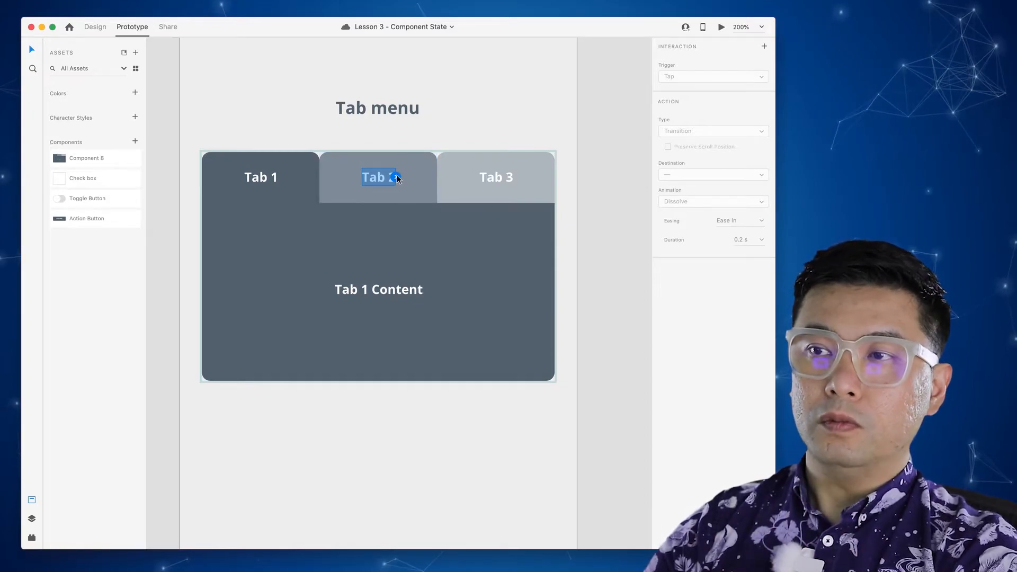
left_click_drag(396, 175, 430, 157)
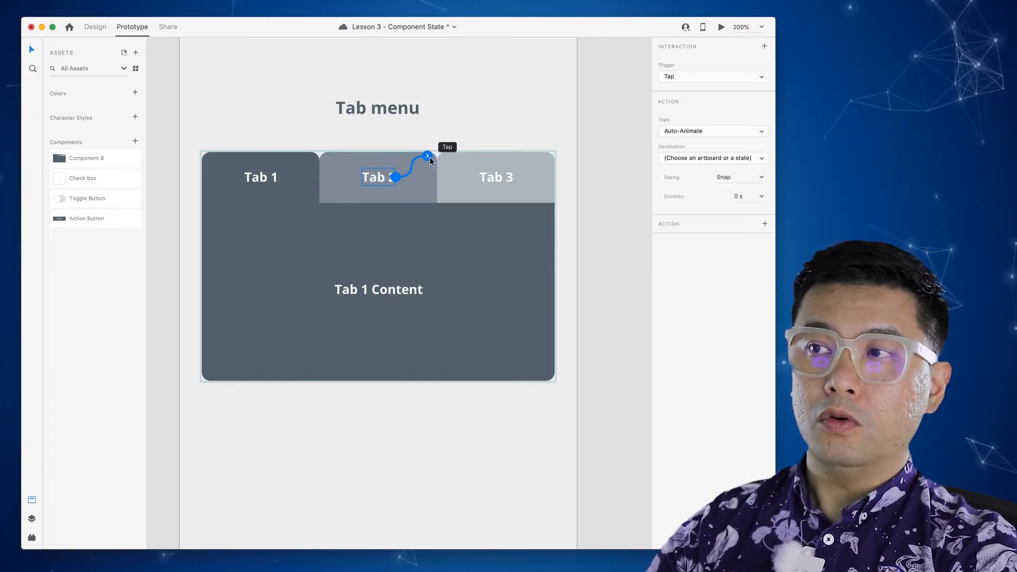
left_click(703, 159)
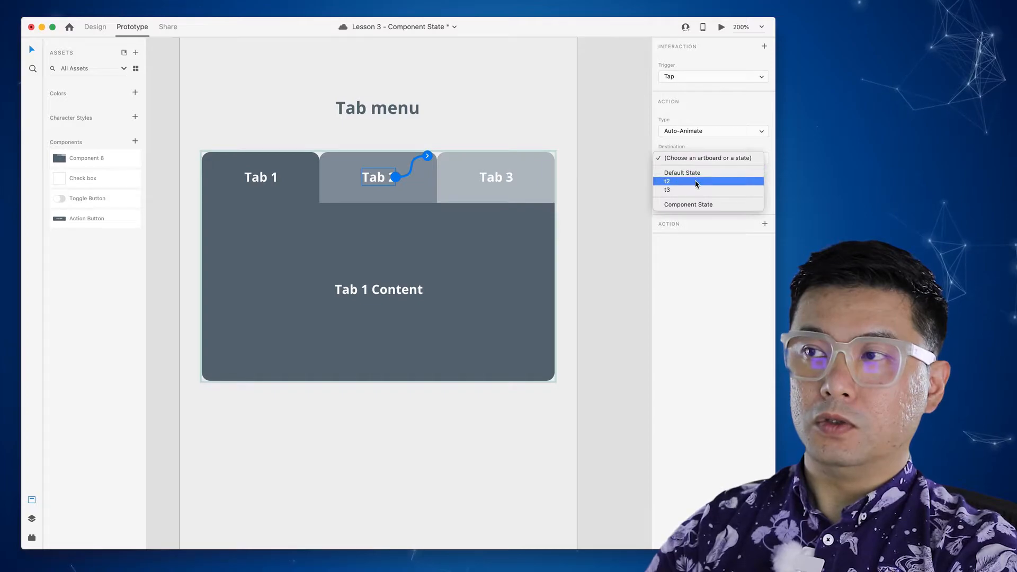
left_click(696, 182)
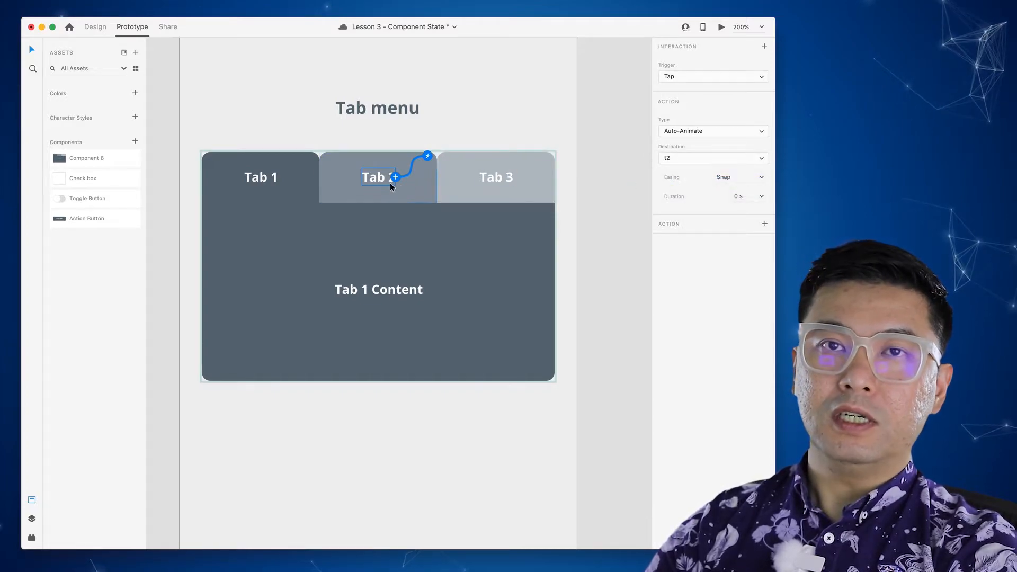
left_click(418, 187)
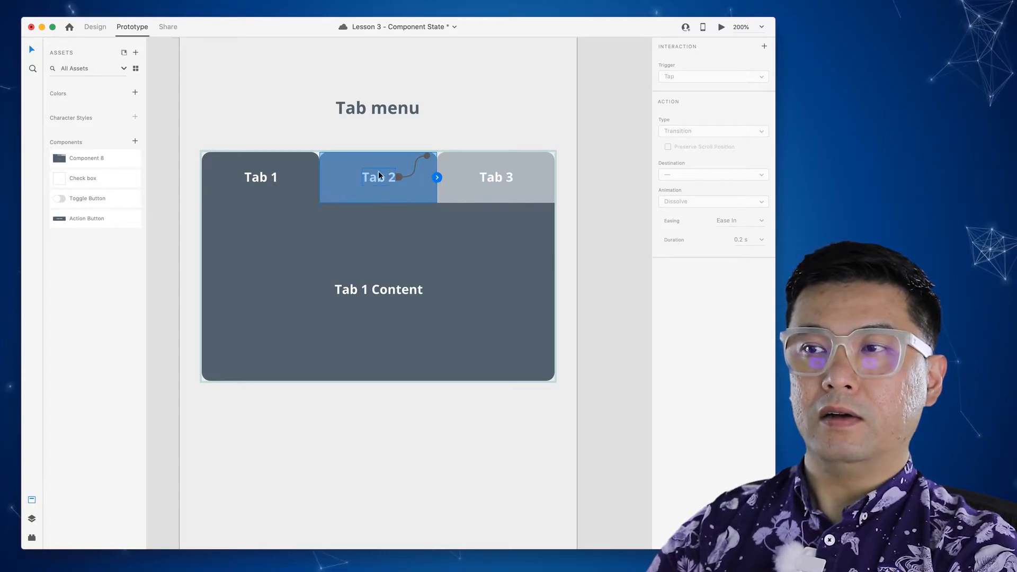
left_click_drag(439, 183, 476, 175)
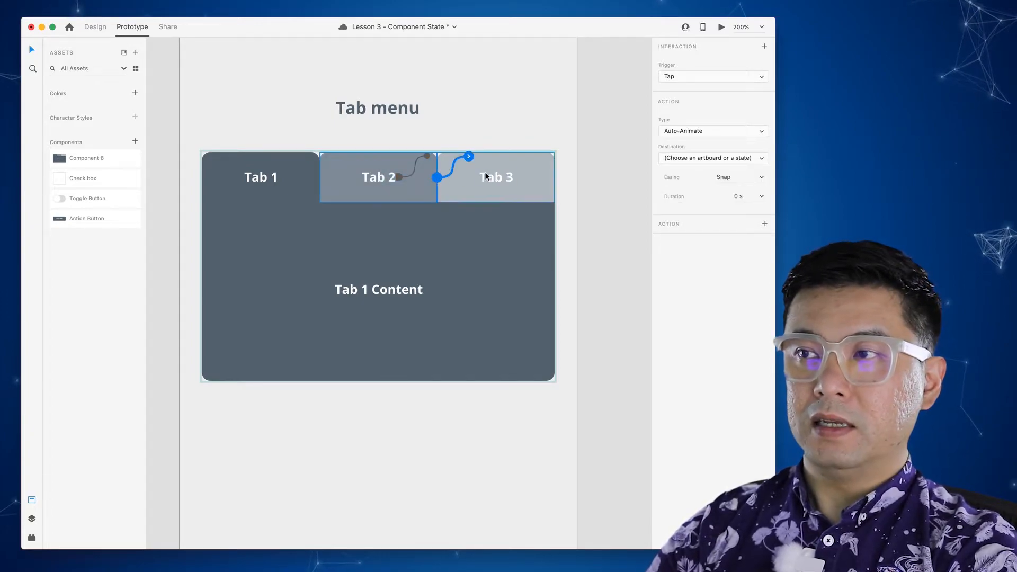
left_click(696, 158)
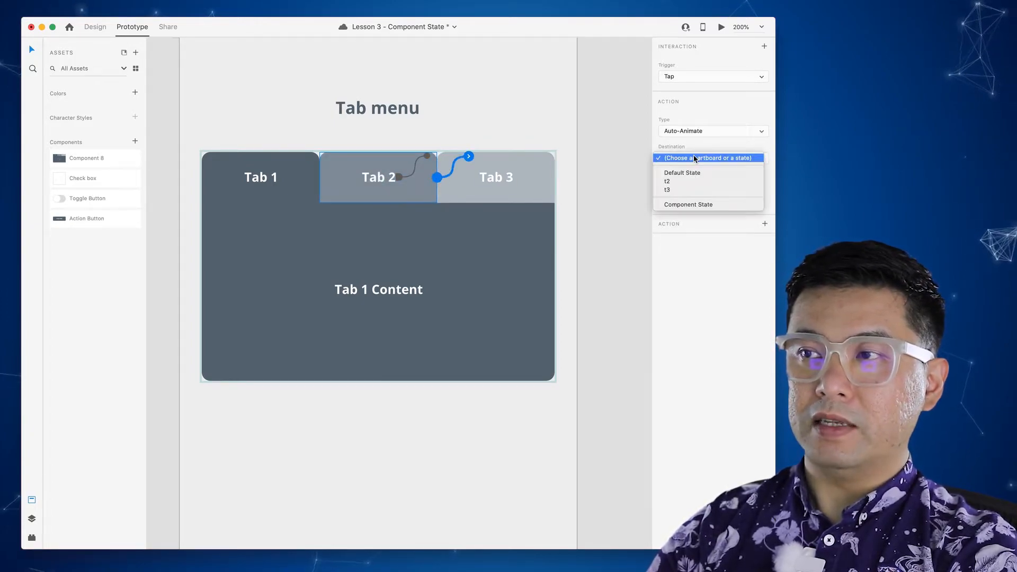
left_click(683, 181)
- Link taps on Tab 3's label and tab to state t3, then save the file
left_click(489, 180)
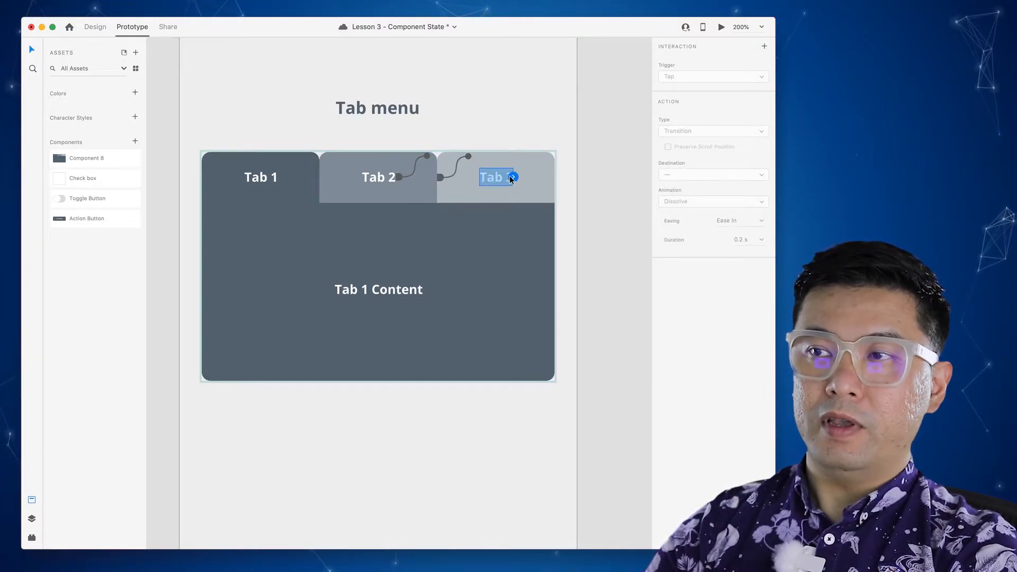
left_click(513, 177)
left_click(702, 158)
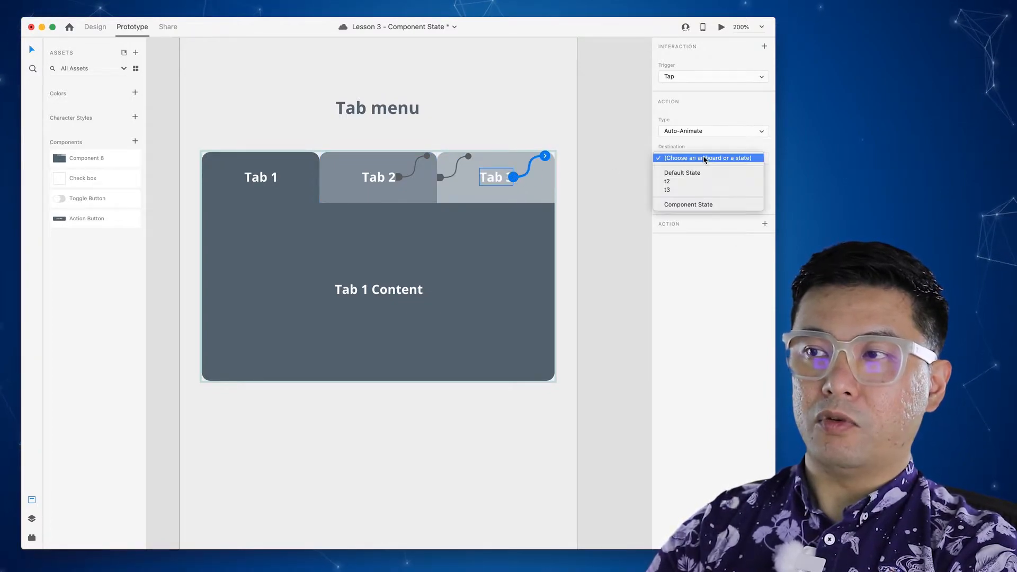
left_click(694, 190)
left_click(544, 184)
left_click(553, 177)
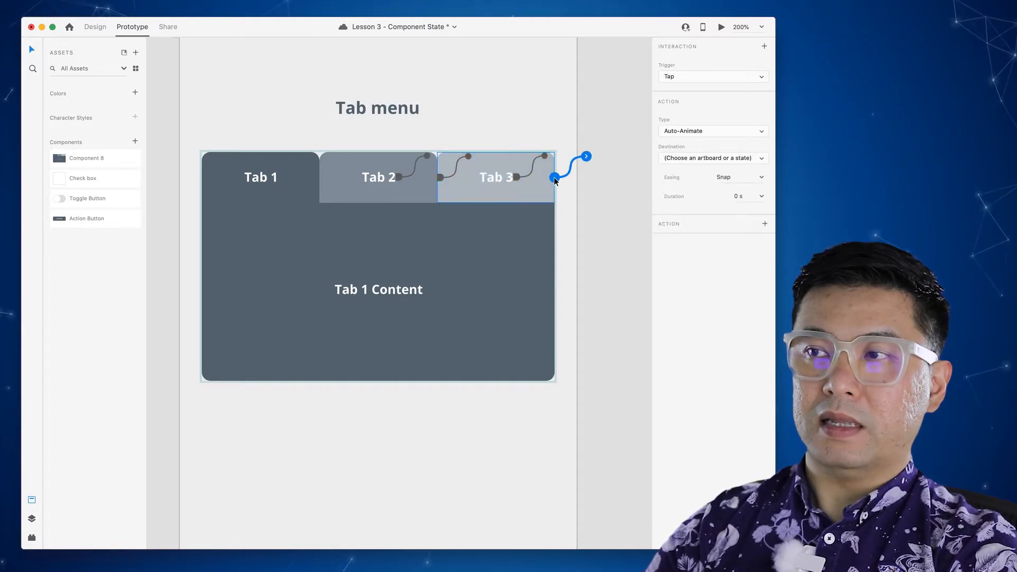
left_click(688, 158)
left_click(691, 189)
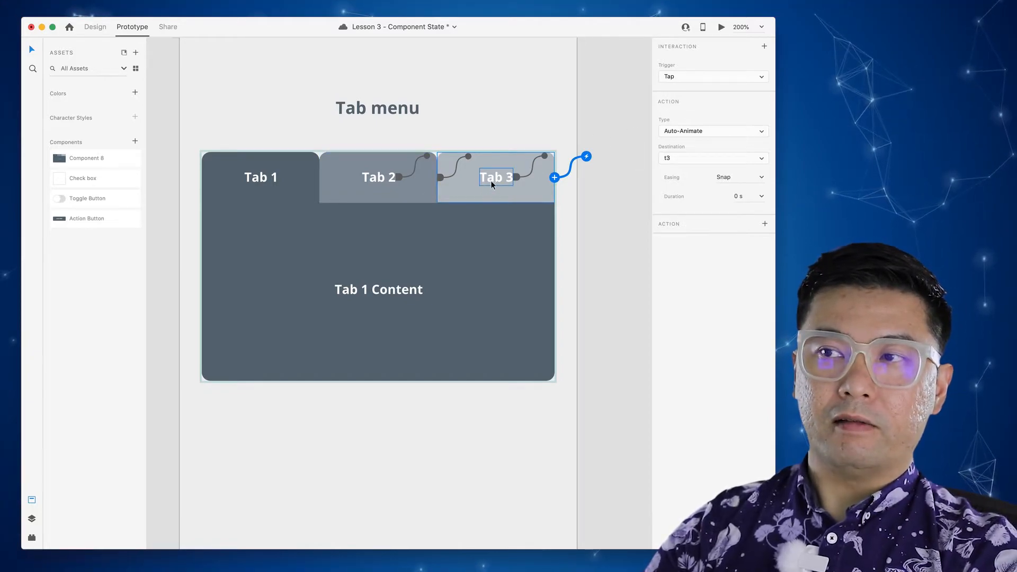
key("super+s")
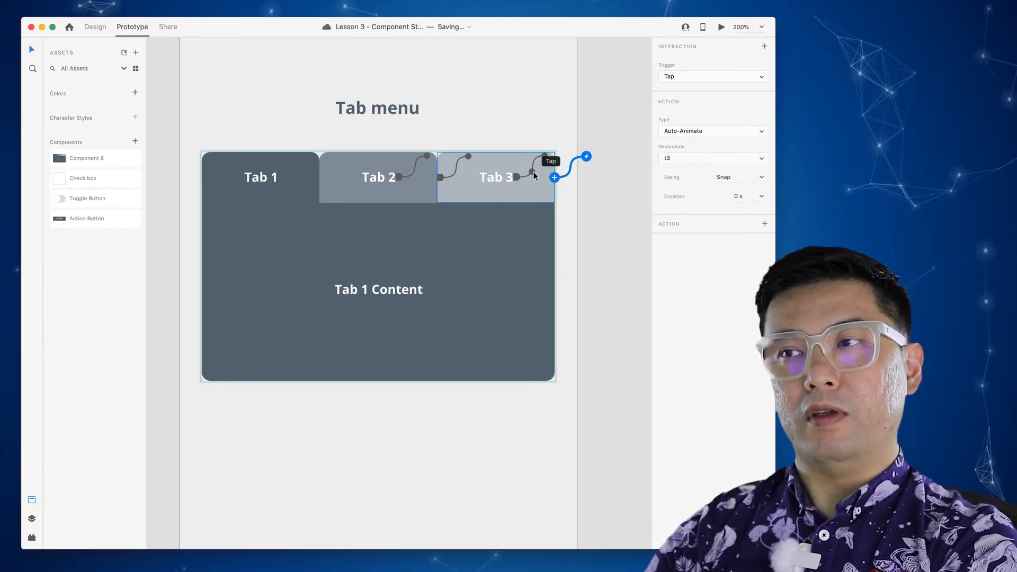
left_click(526, 125)
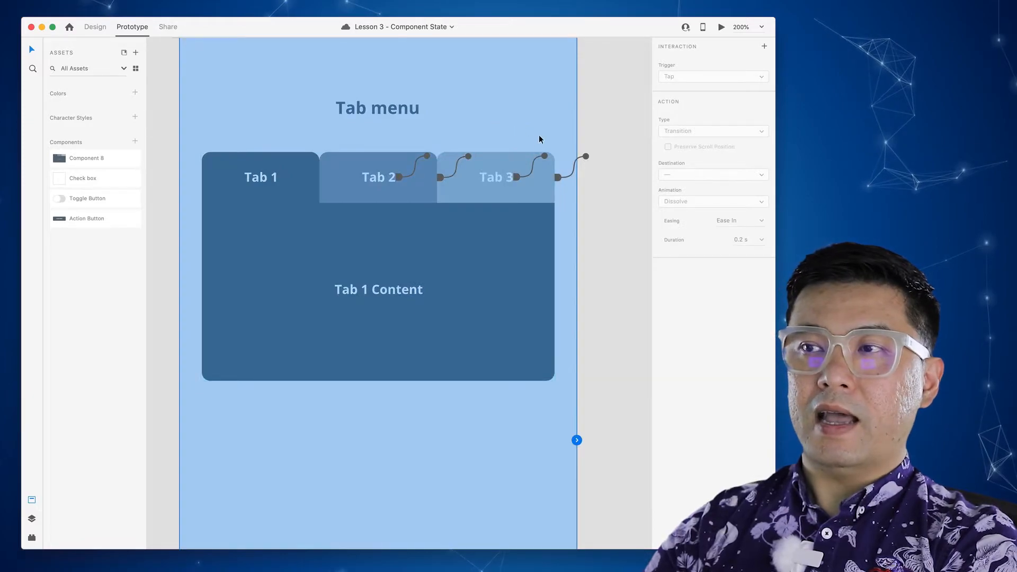
- Switch the component to state t2 and link taps on Tab 1's label and tab to t1
left_click(608, 147)
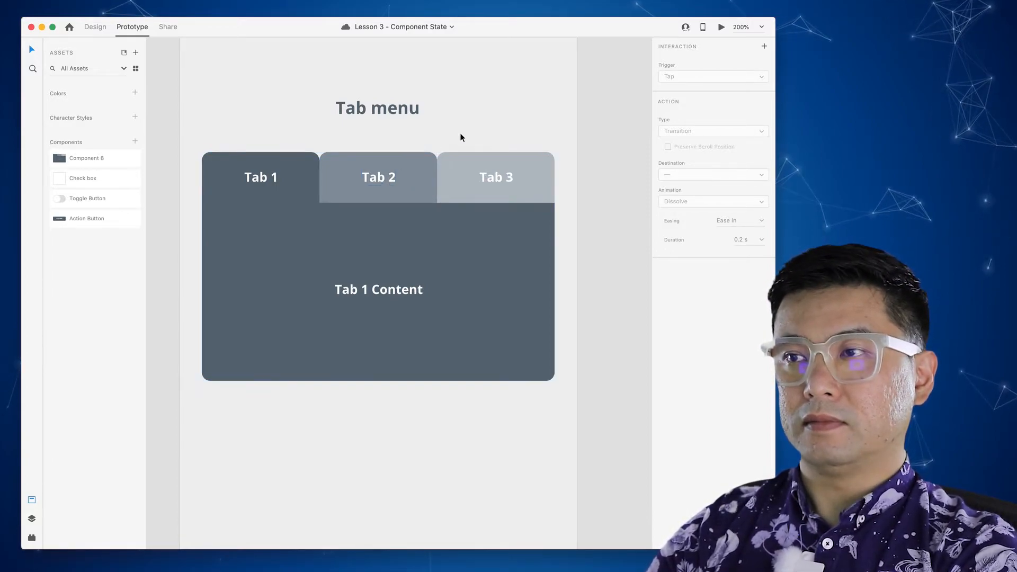
left_click(418, 175)
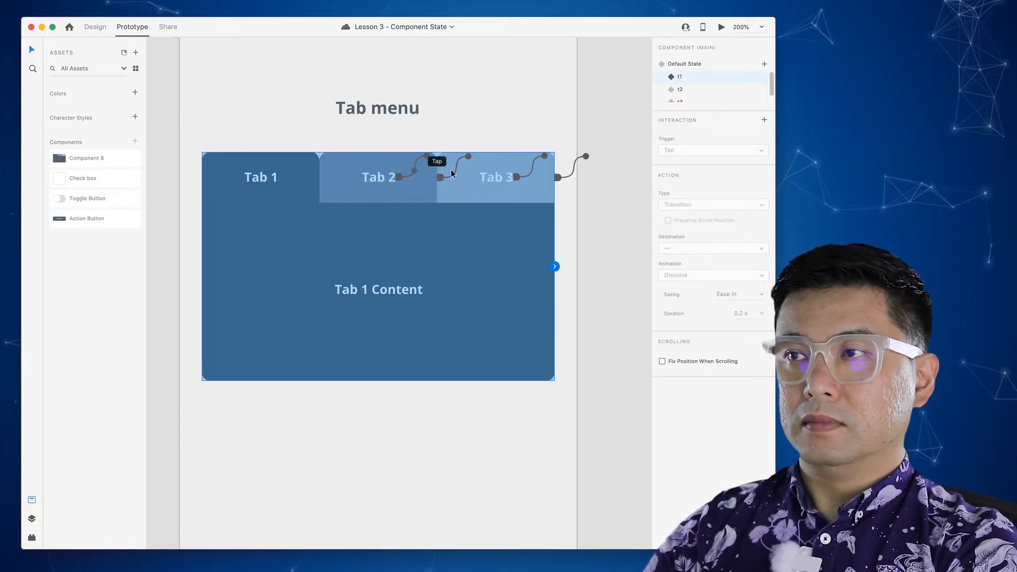
left_click(692, 90)
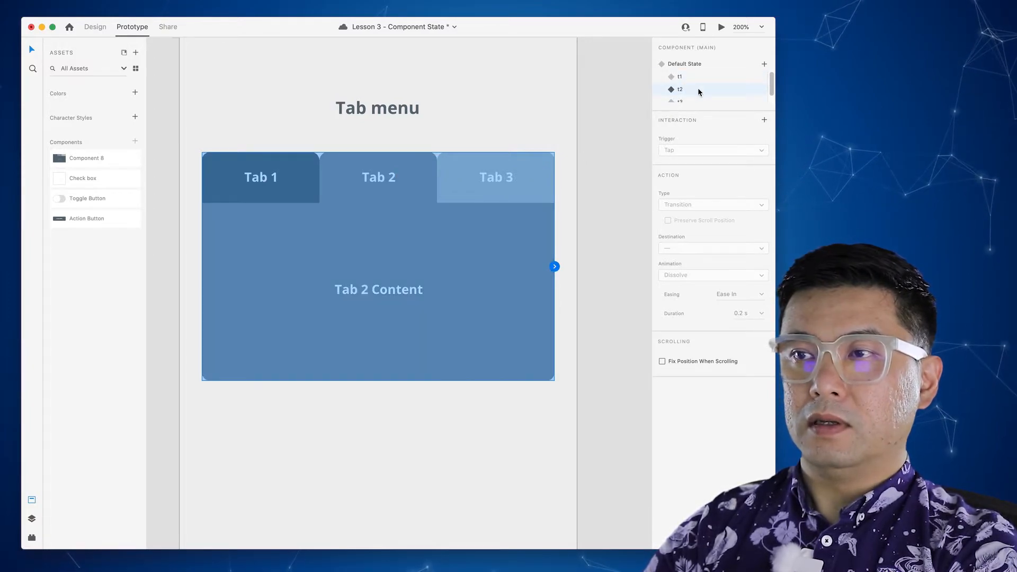
double_click(383, 183)
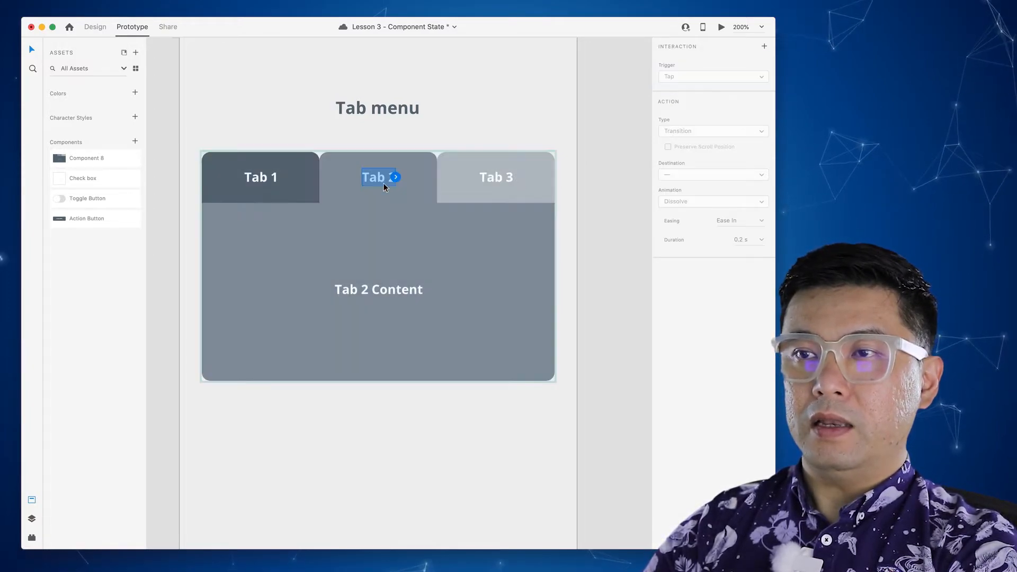
left_click(274, 177)
left_click_drag(277, 177, 388, 162)
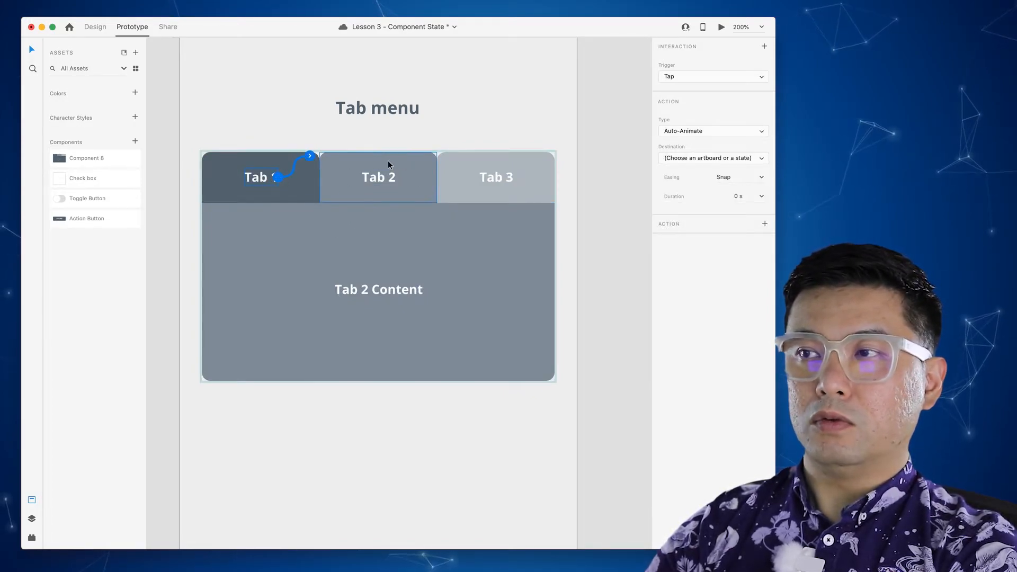
left_click(688, 158)
left_click(684, 182)
left_click(311, 185)
left_click_drag(320, 179, 351, 158)
left_click(668, 158)
- Link taps on Tab 3's label and tab to state t3 with Auto-Animate
double_click(503, 179)
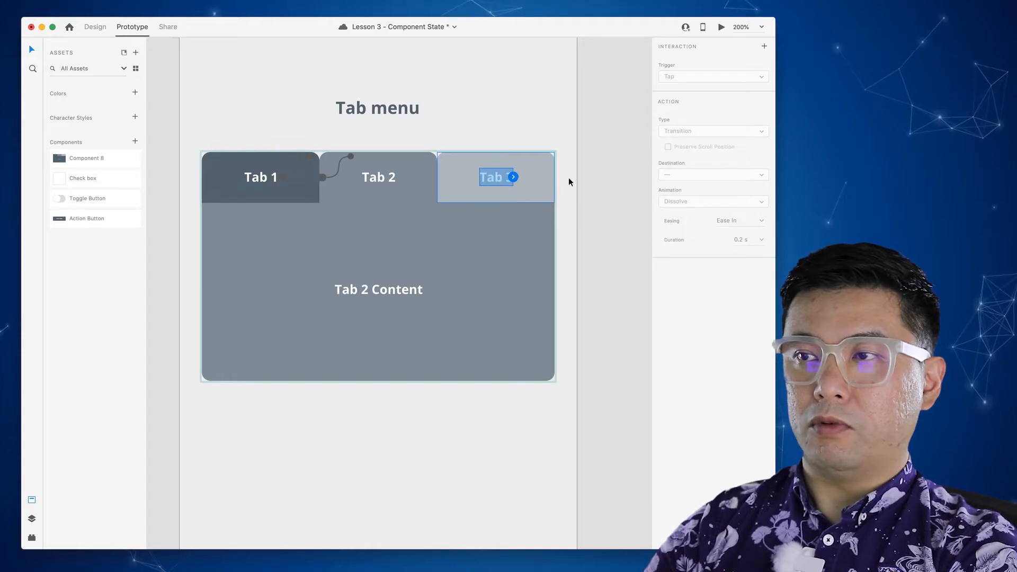
left_click(514, 177)
left_click(662, 159)
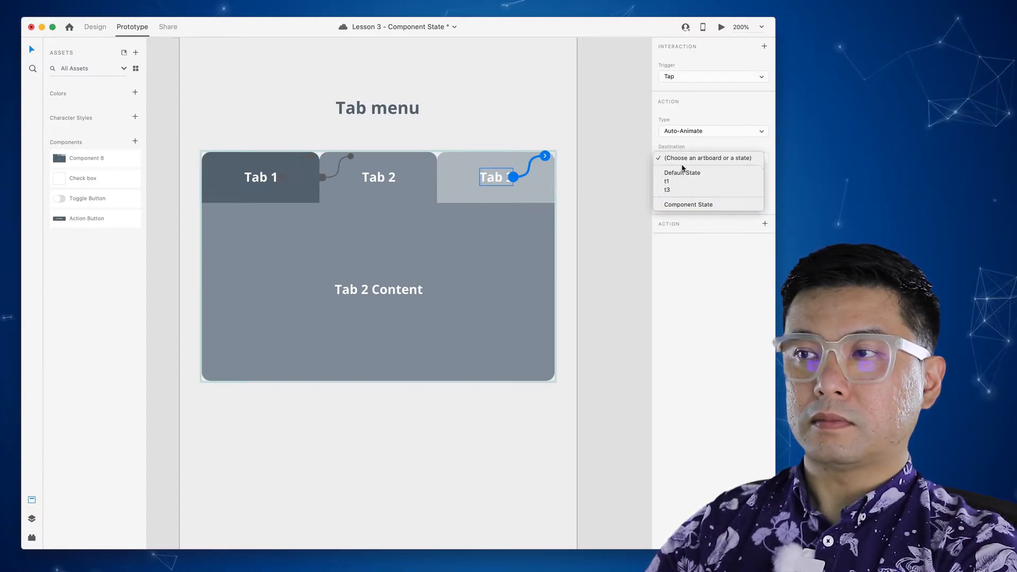
left_click(671, 186)
left_click(537, 184)
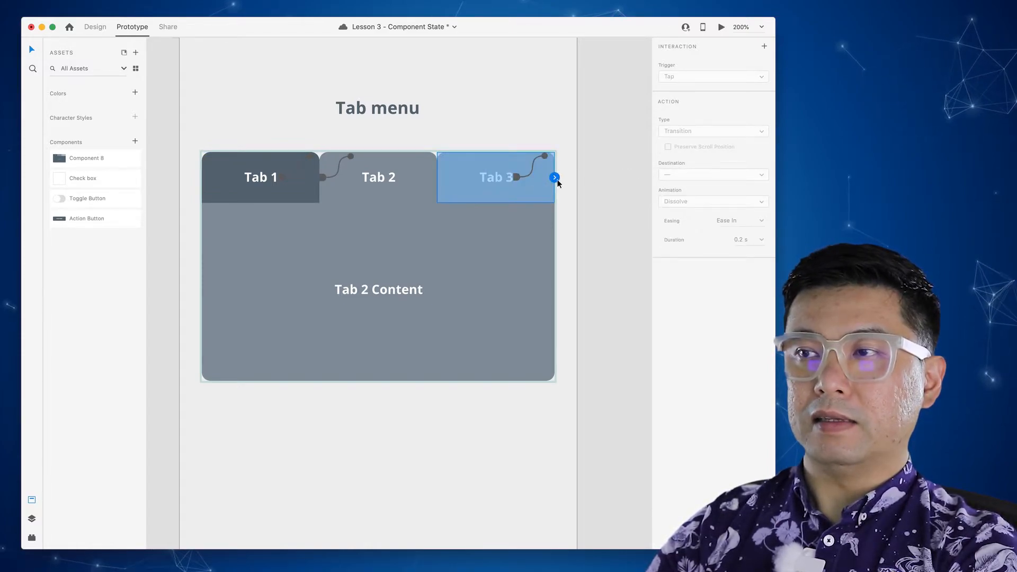
left_click(554, 178)
left_click(699, 159)
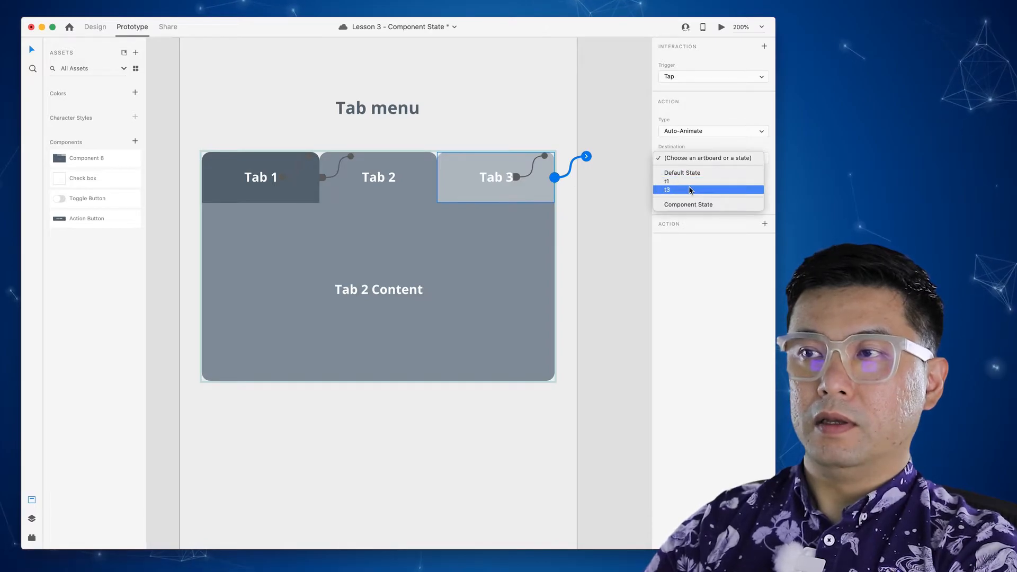
left_click(668, 189)
left_click(549, 109)
left_click(587, 132)
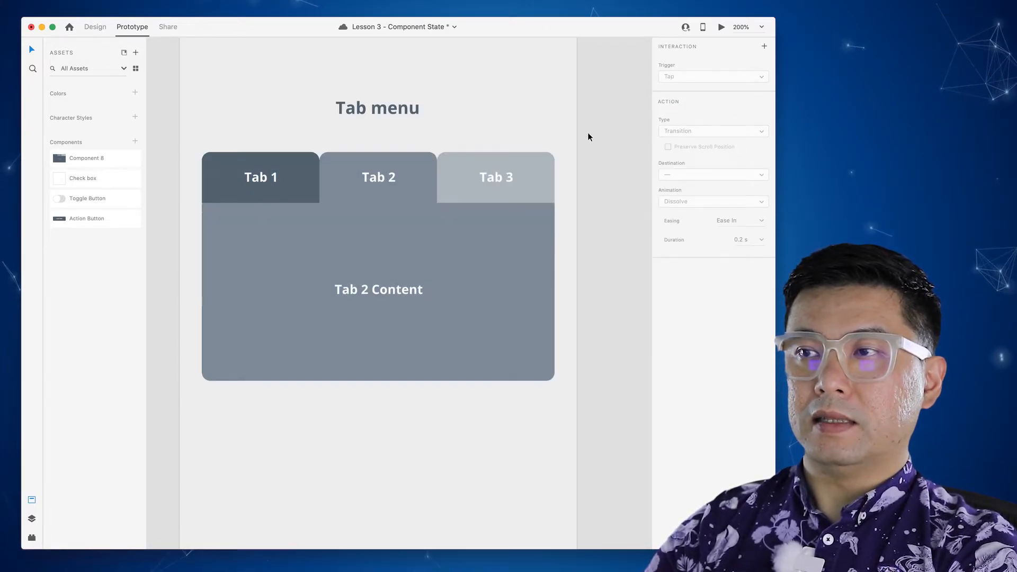
left_click(537, 180)
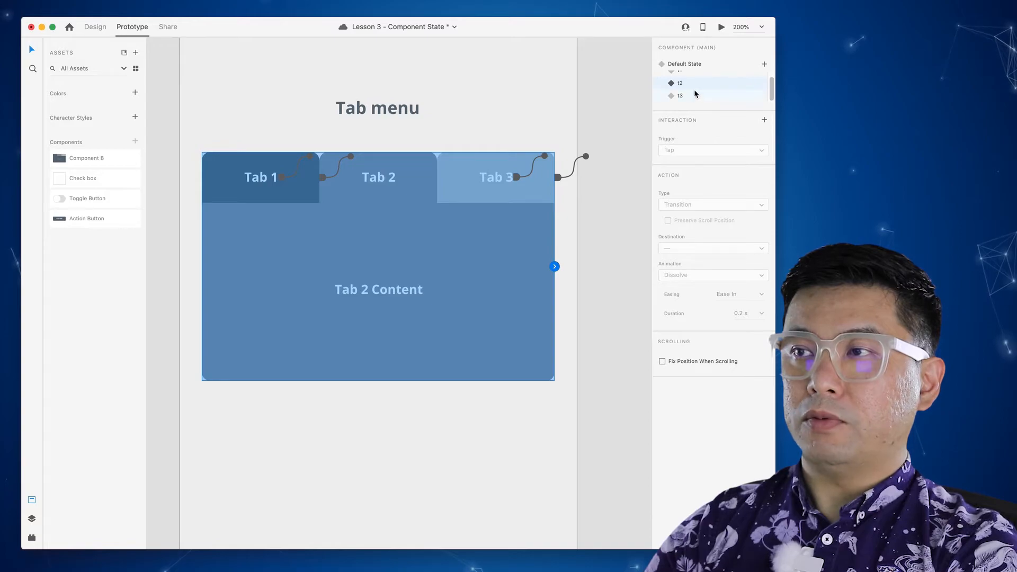
left_click(694, 97)
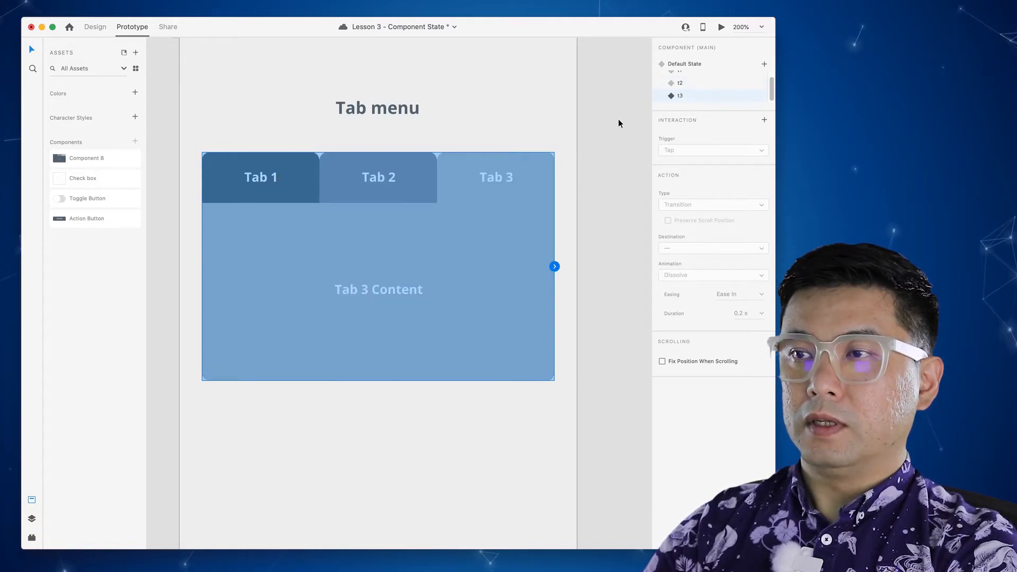
- In state t3, link taps on Tab 2's label and shape to state t2
double_click(492, 196)
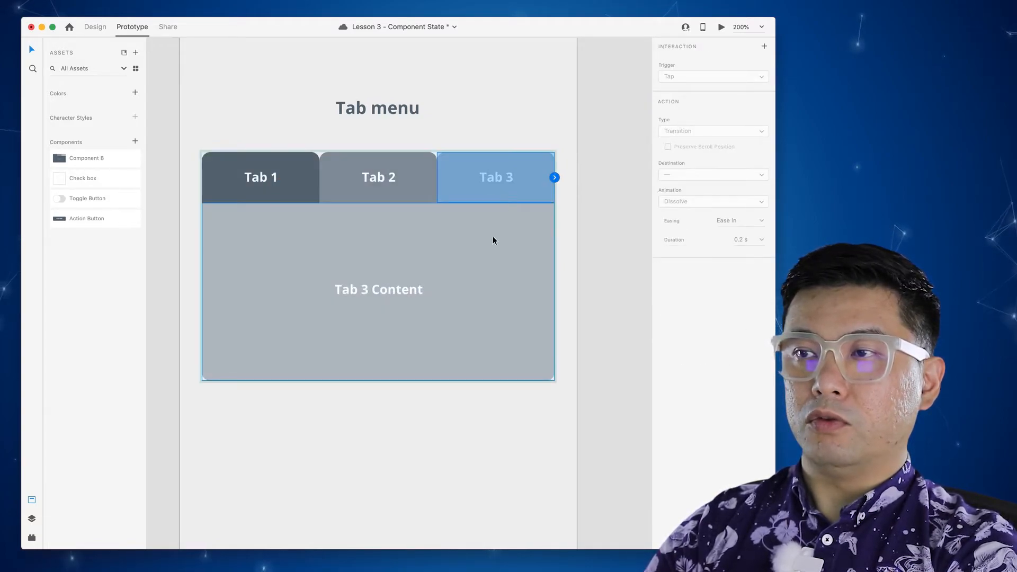
left_click(378, 176)
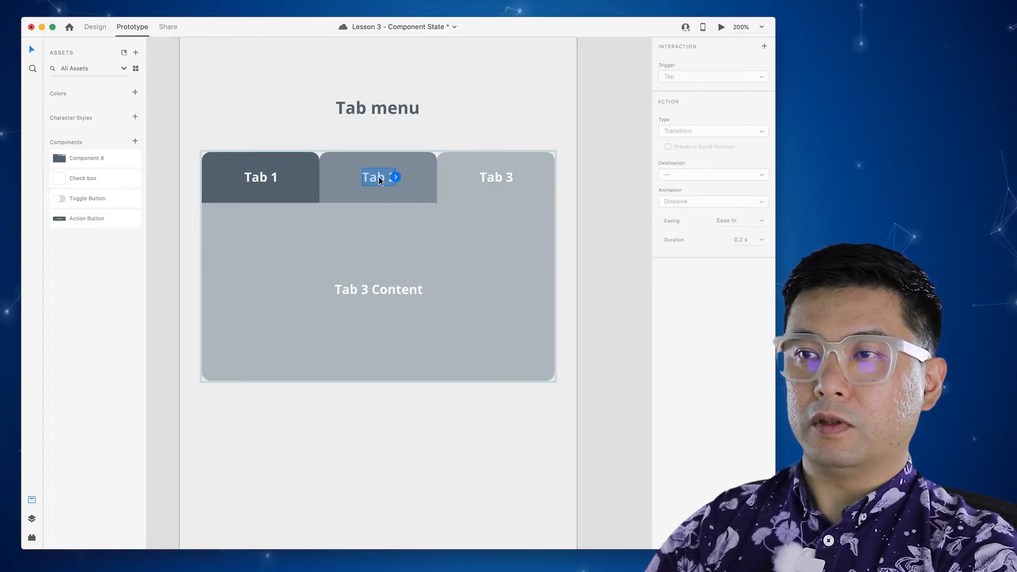
left_click(395, 176)
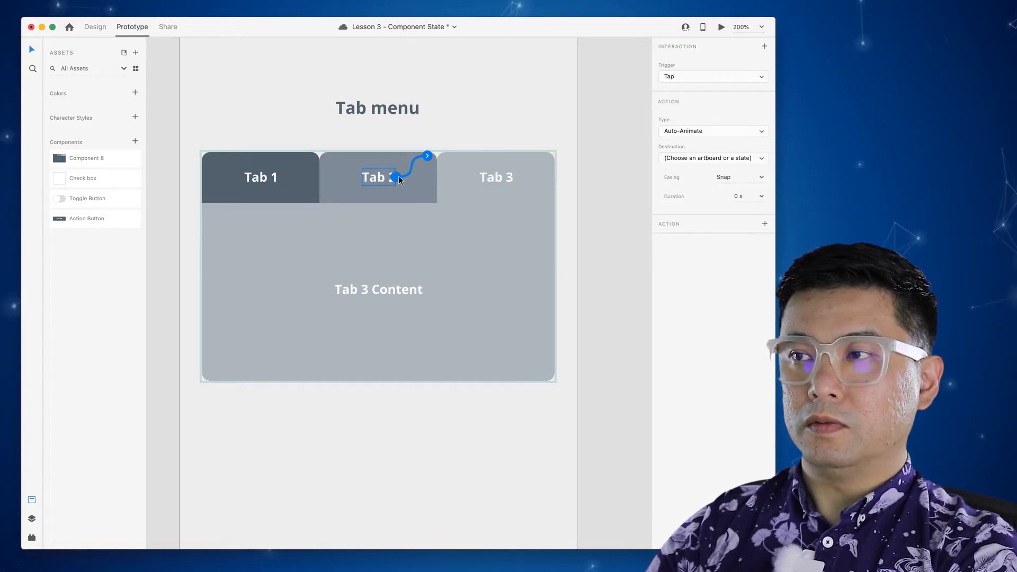
left_click(692, 158)
left_click(689, 185)
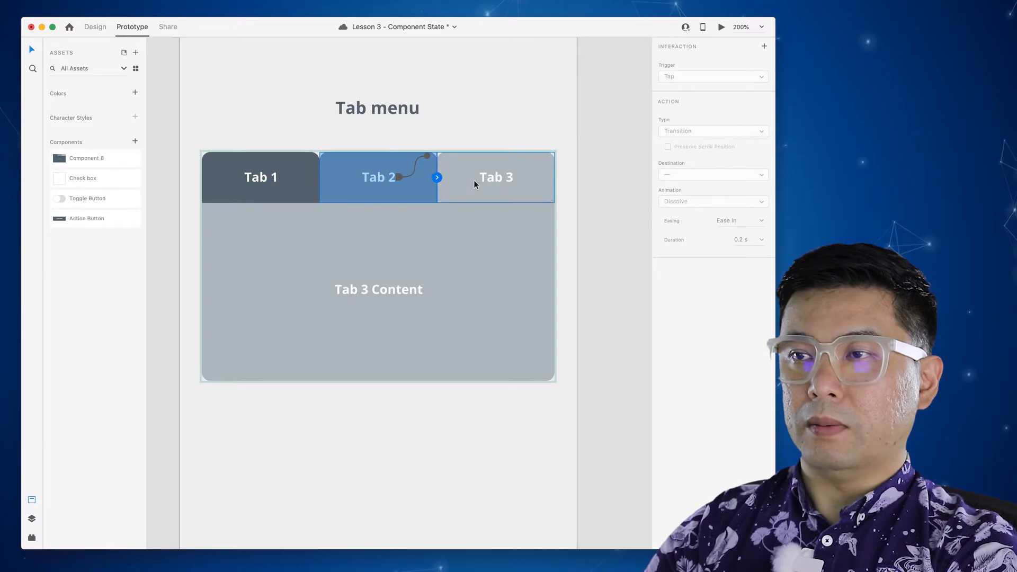
left_click(436, 179)
left_click(710, 158)
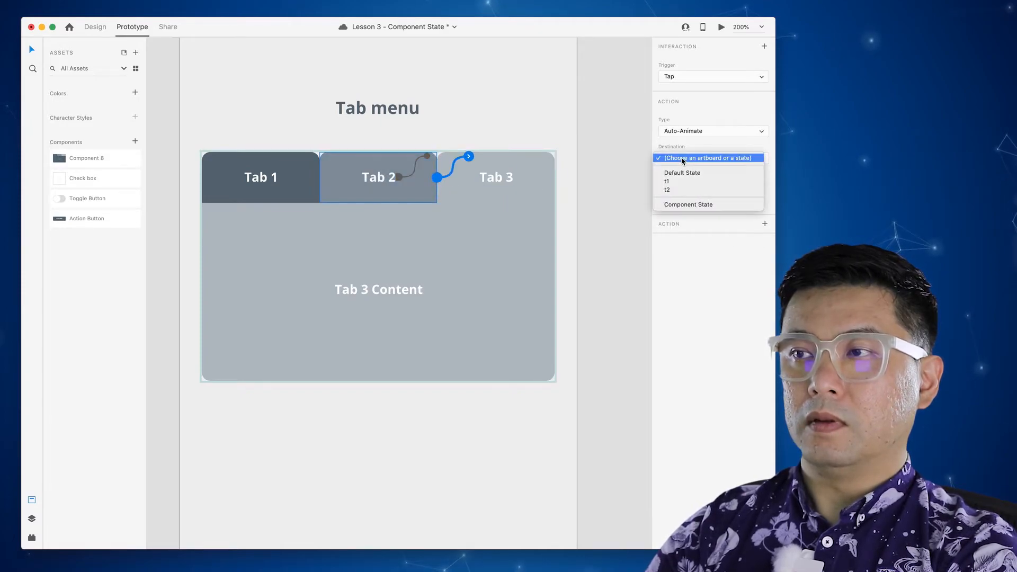
left_click(689, 189)
- Link taps on Tab 1's label and shape to state t1
double_click(275, 178)
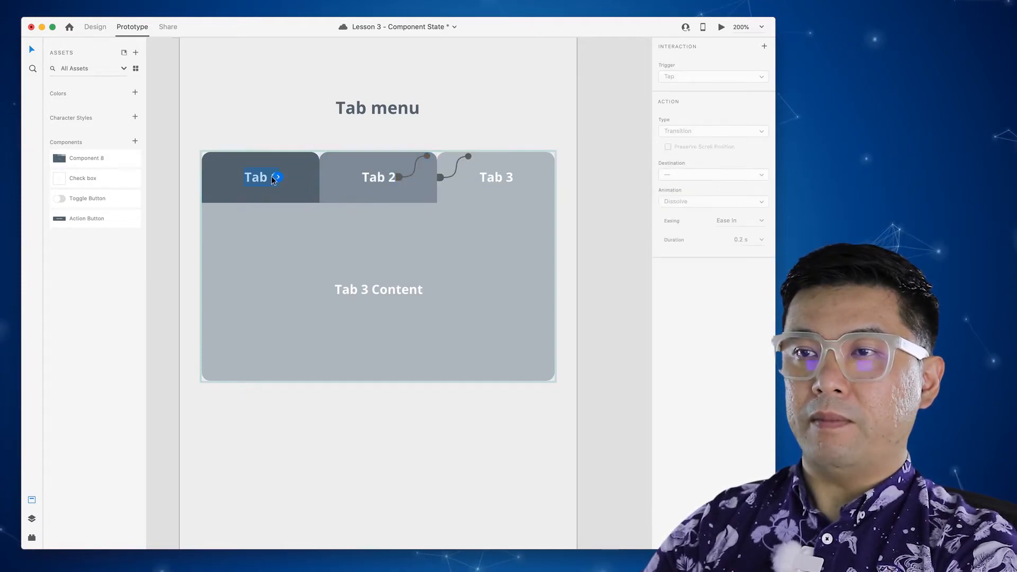
left_click(276, 176)
left_click(669, 158)
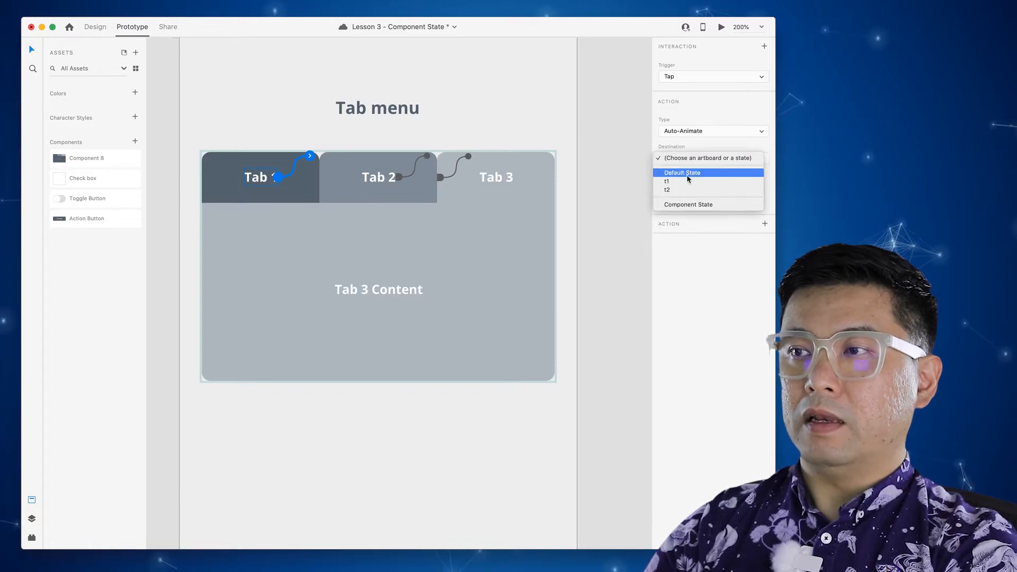
left_click(687, 181)
left_click(297, 192)
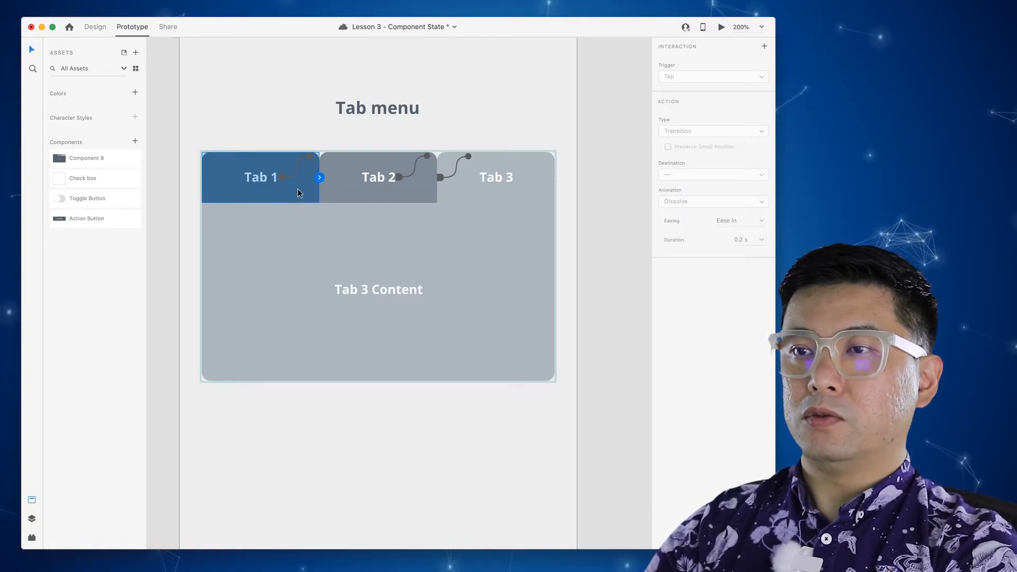
left_click(321, 177)
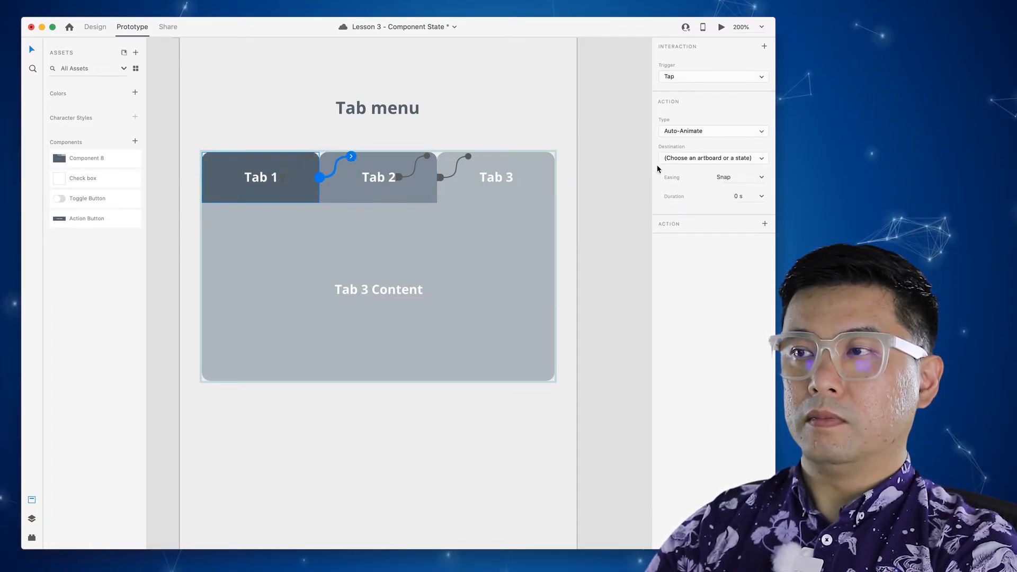
left_click(668, 158)
left_click(683, 181)
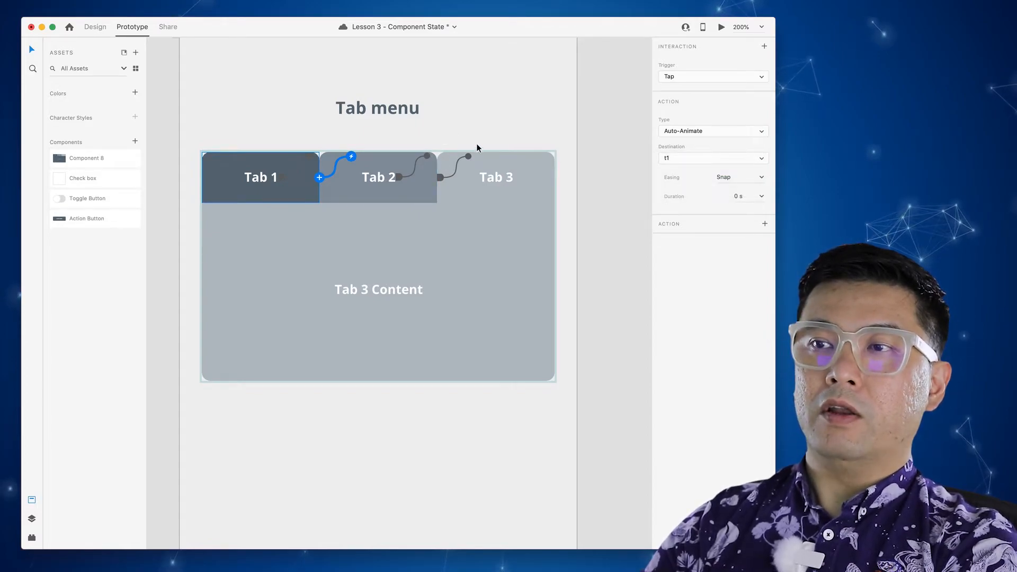
- Review the tap wiring in component states t2 and t1
left_click(494, 136)
left_click(613, 165)
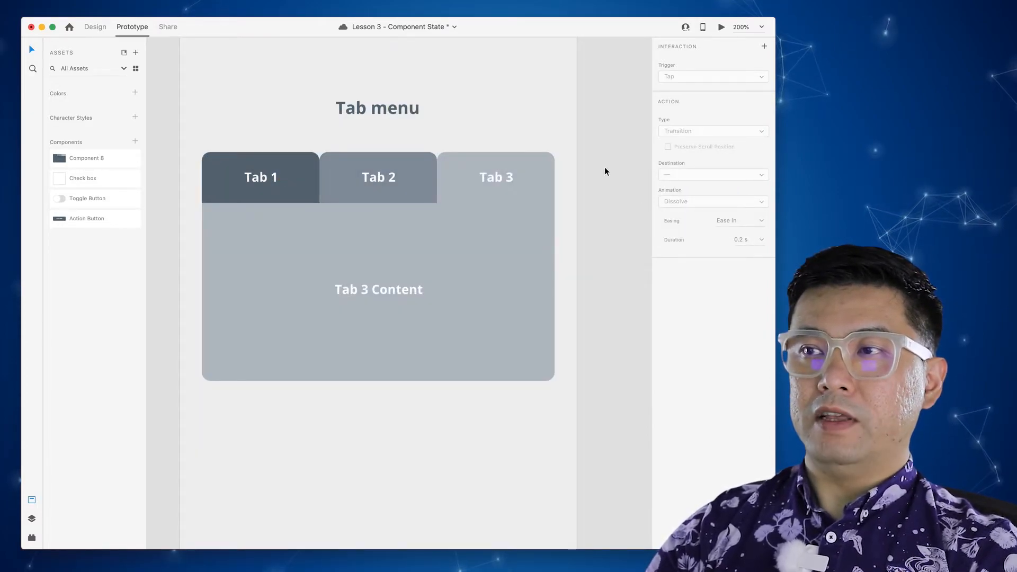
left_click(524, 155)
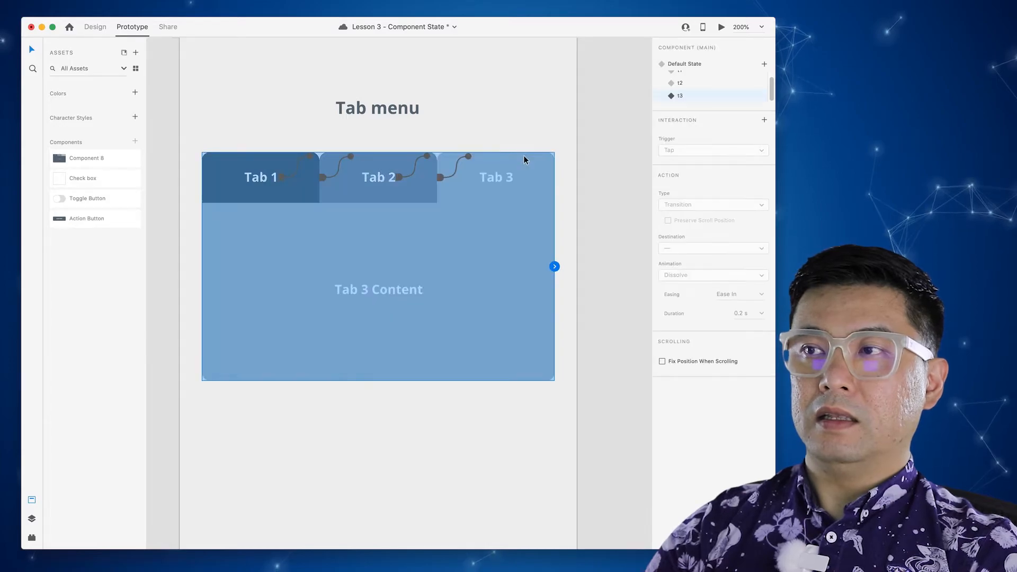
left_click(695, 83)
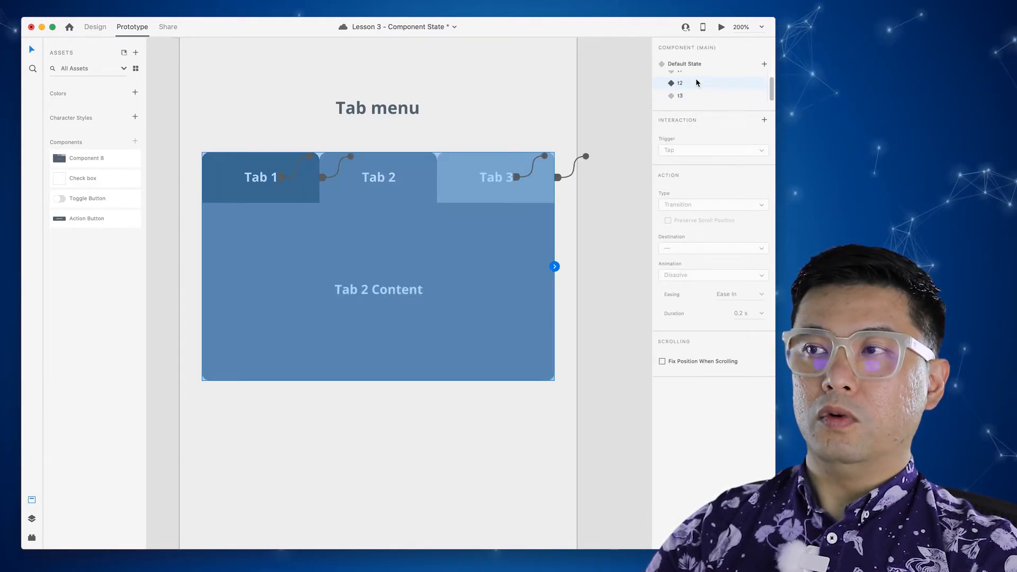
scroll(688, 79, "up", 1)
left_click(680, 78)
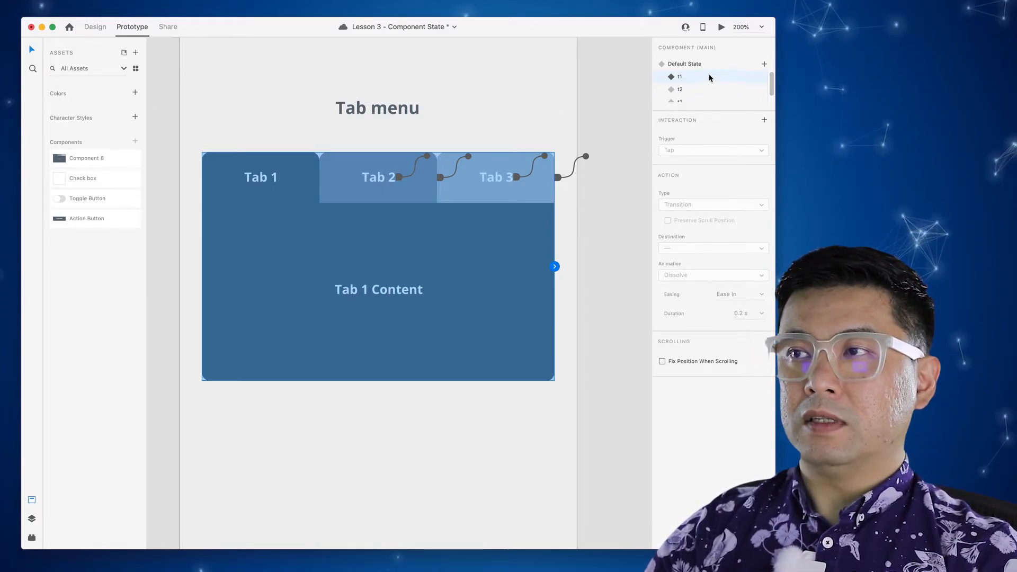
- Run the desktop preview and tap through Tab 2, Tab 3 and Tab 1, checking each shows its content
left_click(722, 27)
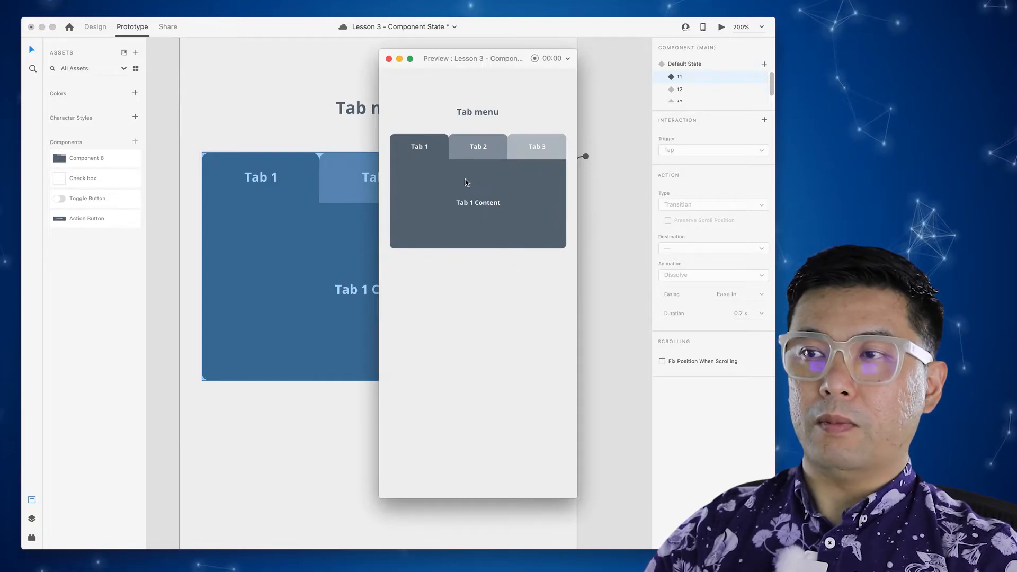
left_click(483, 149)
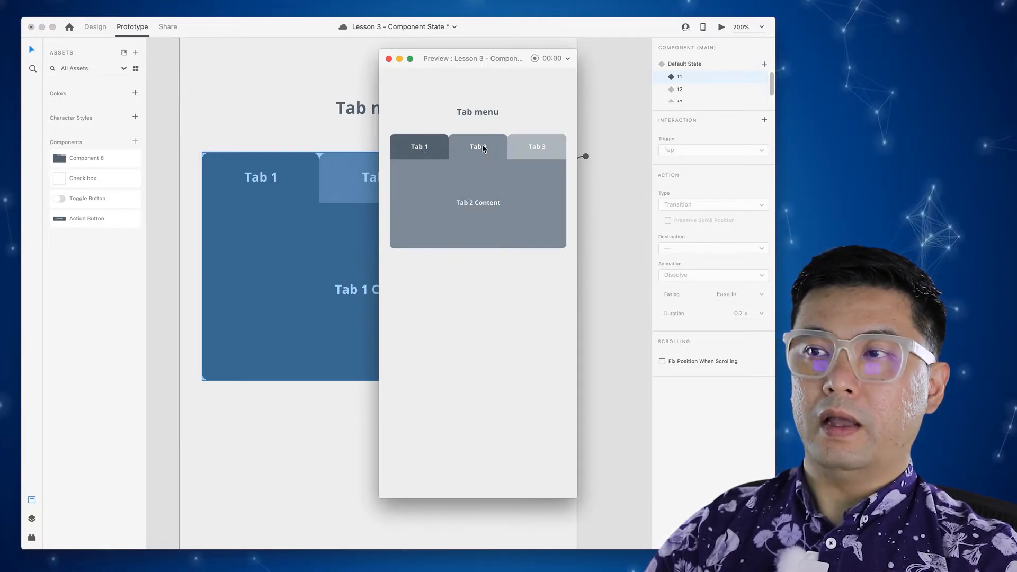
left_click(537, 151)
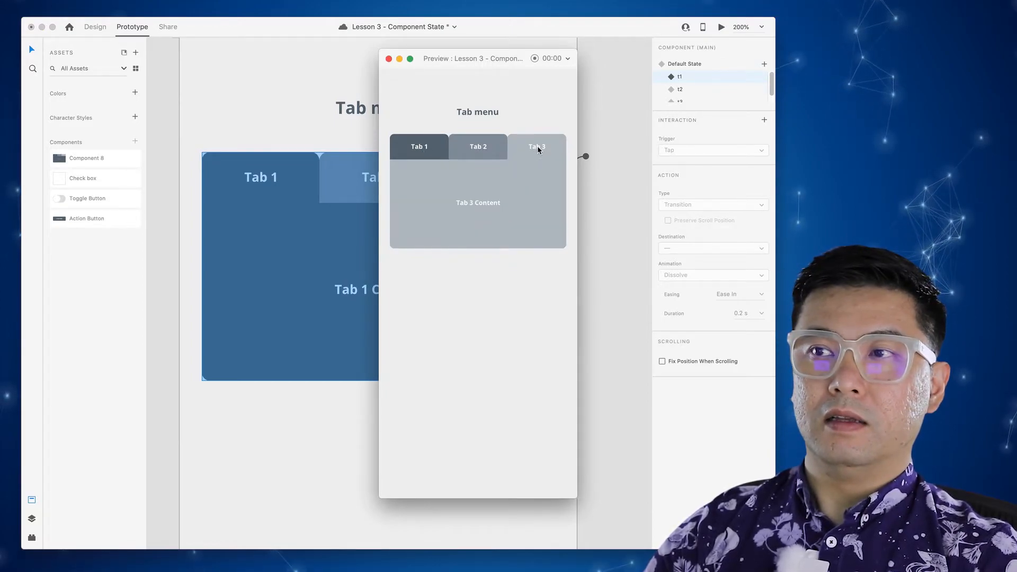
left_click(481, 148)
left_click(420, 149)
left_click(472, 147)
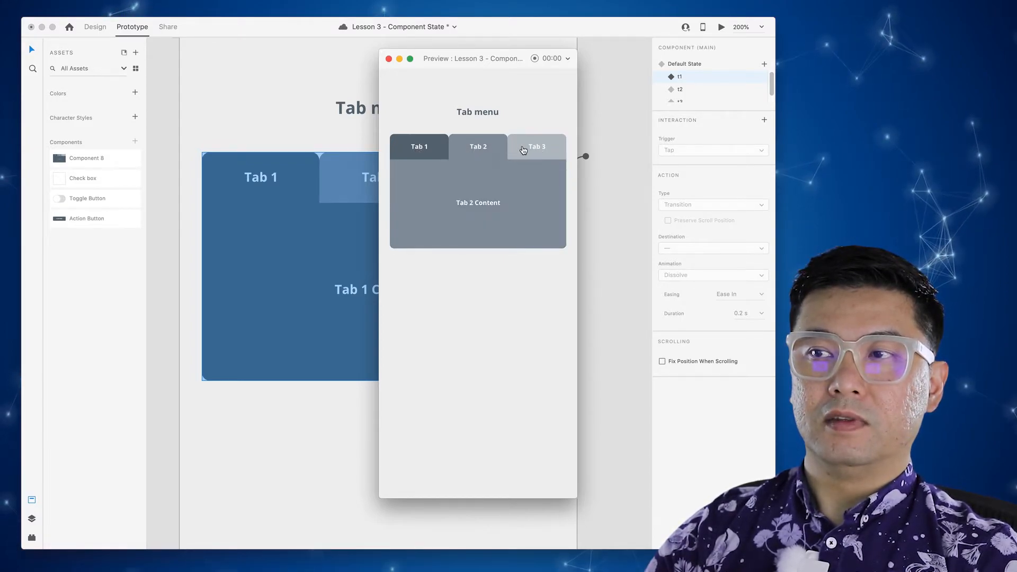
left_click(520, 146)
left_click(482, 148)
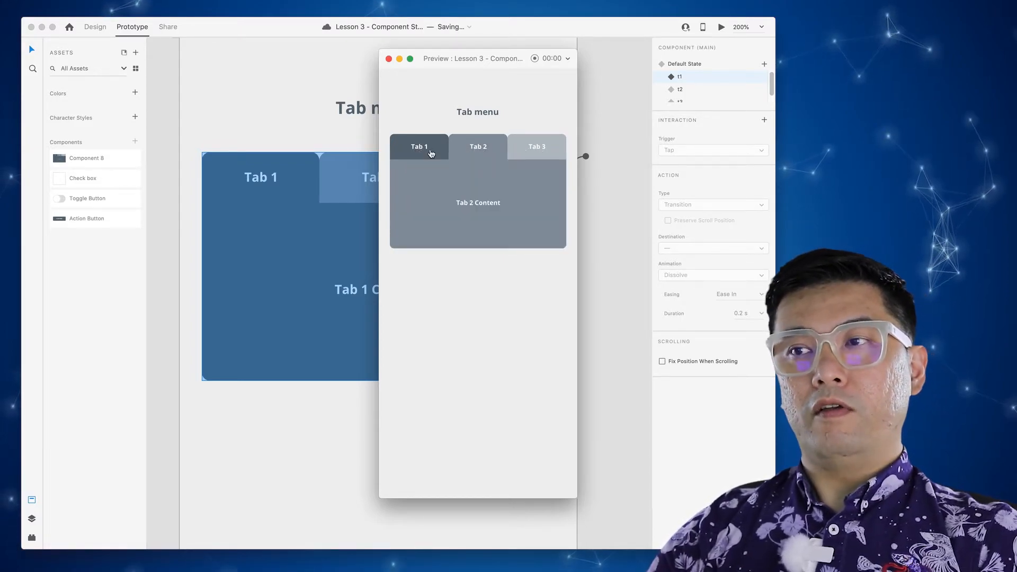
left_click(430, 153)
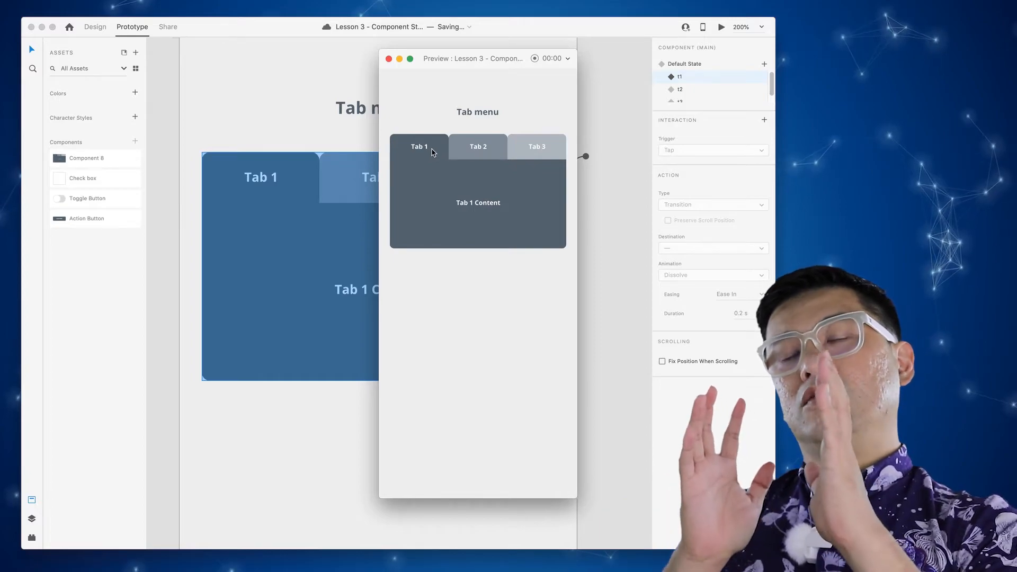
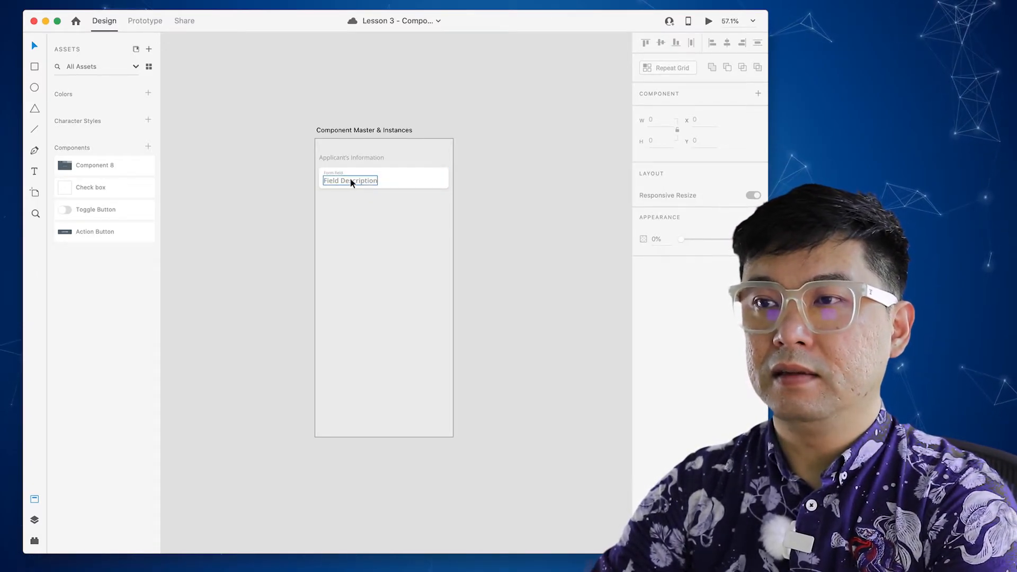
- Select all the card's layers, make them a component, and name it 'Form field'
double_click(334, 173)
left_click(347, 183)
left_click(409, 182)
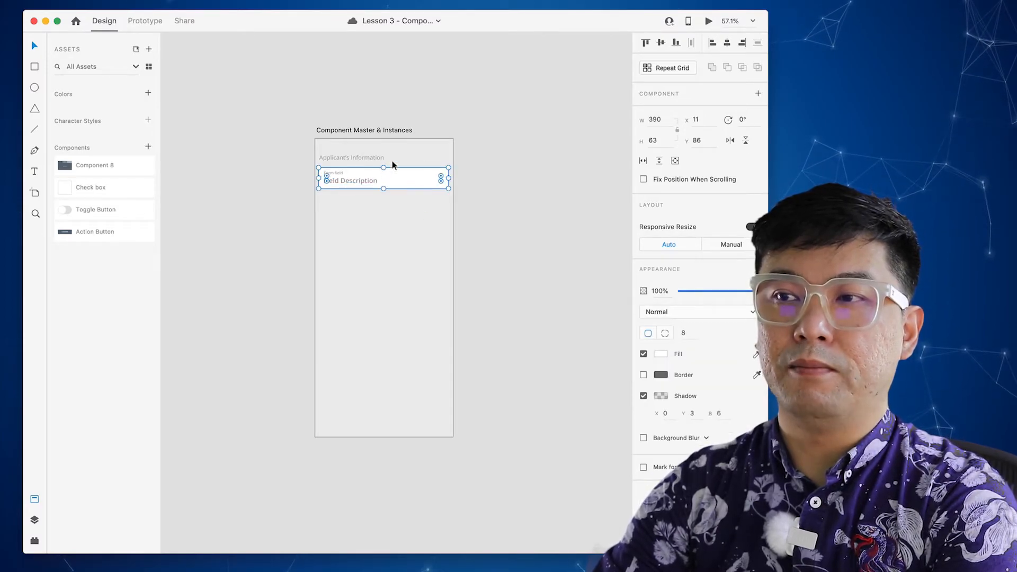
left_click_drag(373, 204, 327, 174)
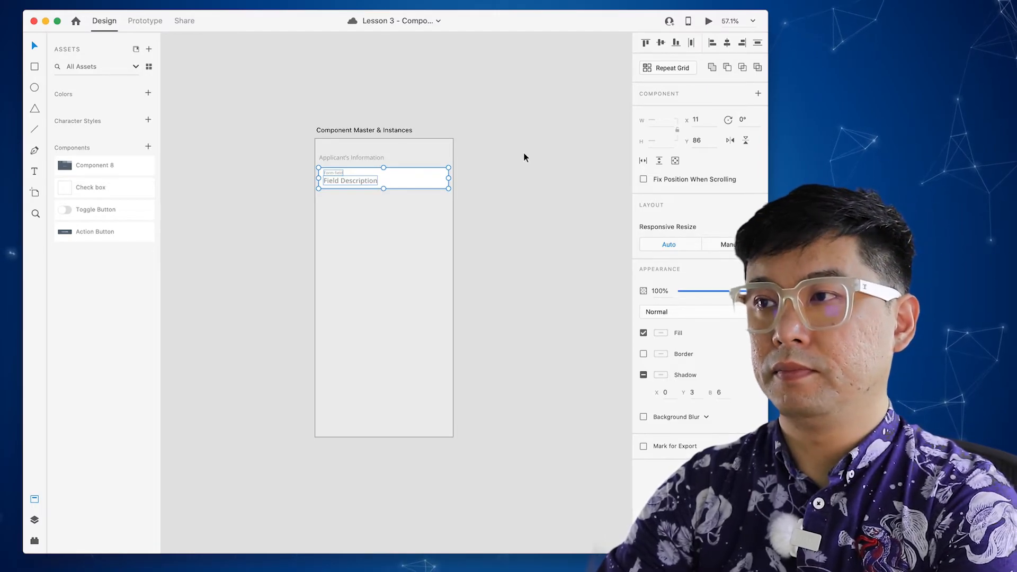
left_click(758, 93)
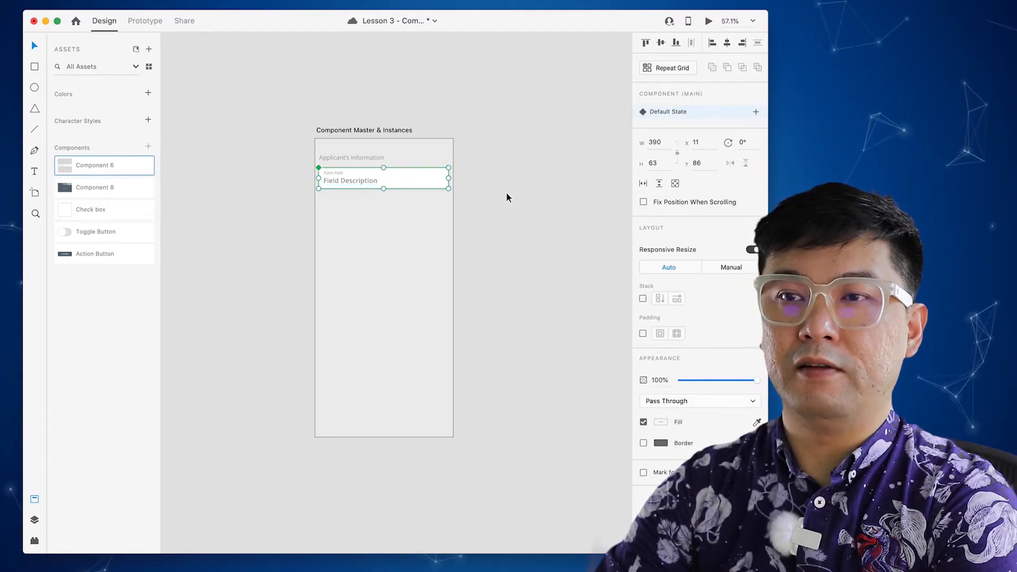
double_click(93, 165)
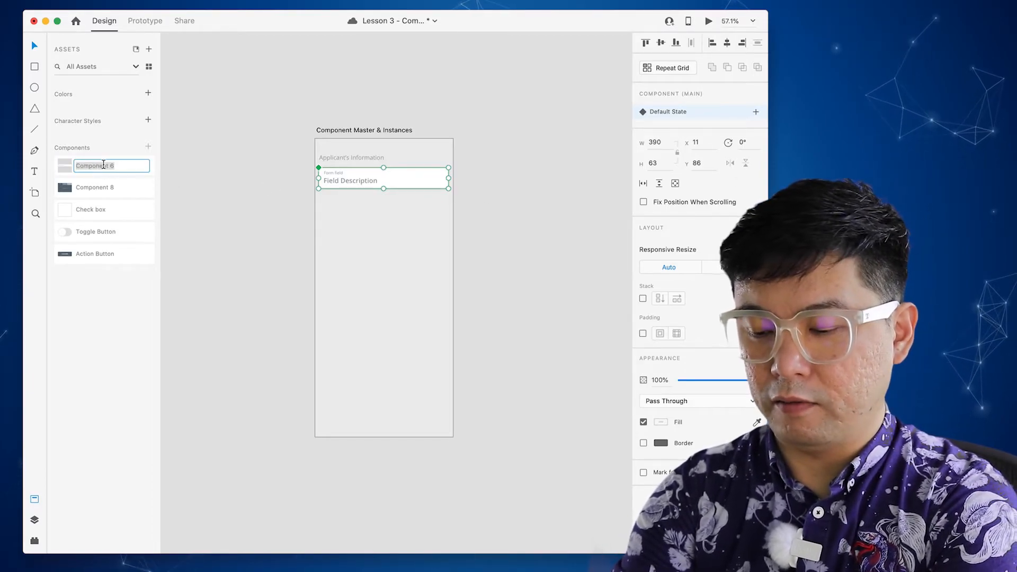
type("Form field")
key("Return")
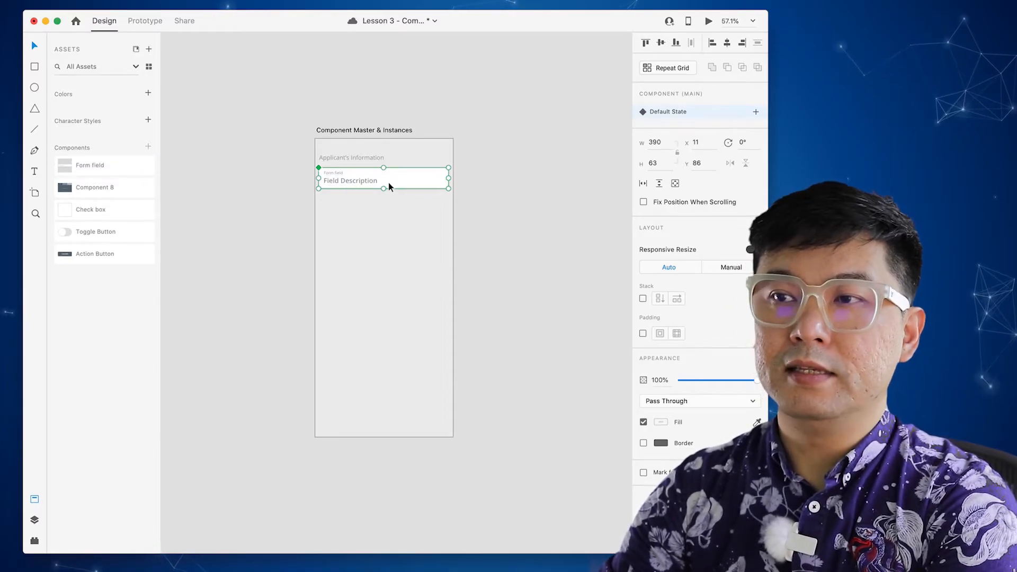
- Move the Form field master left of the artboard and place an instance under the heading
left_click_drag(427, 183, 296, 185)
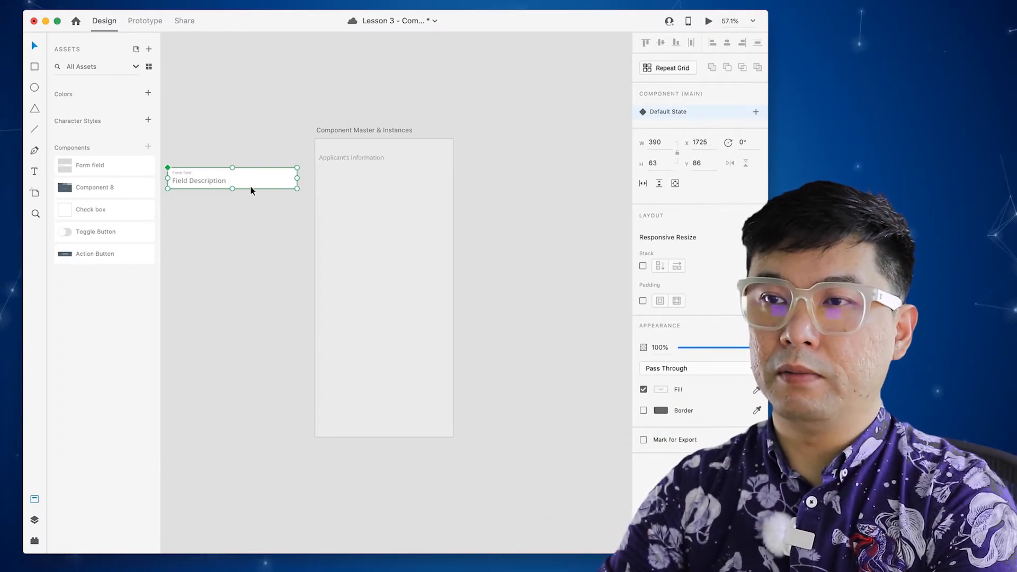
left_click_drag(241, 181, 393, 185)
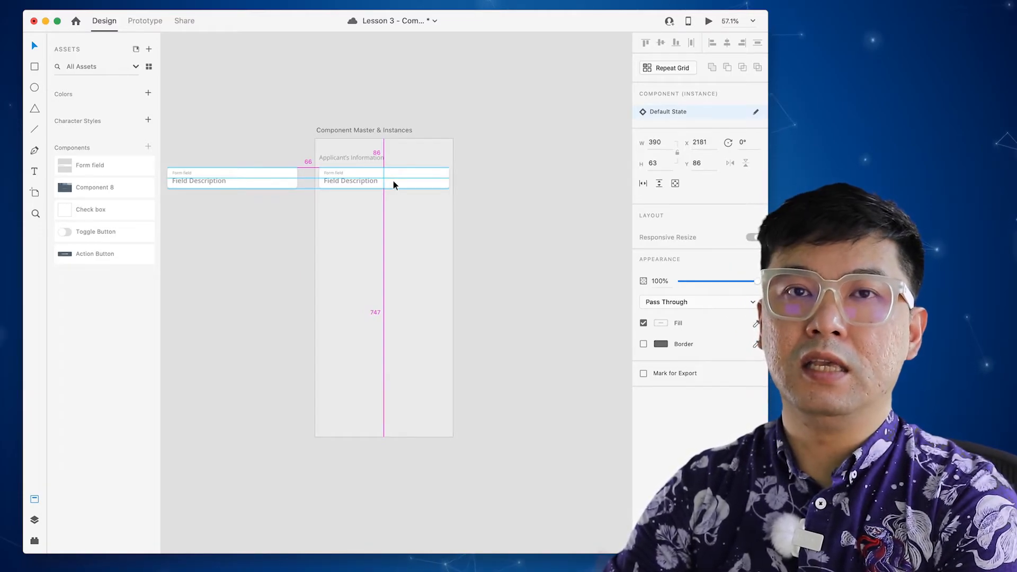
left_click_drag(393, 180, 393, 180)
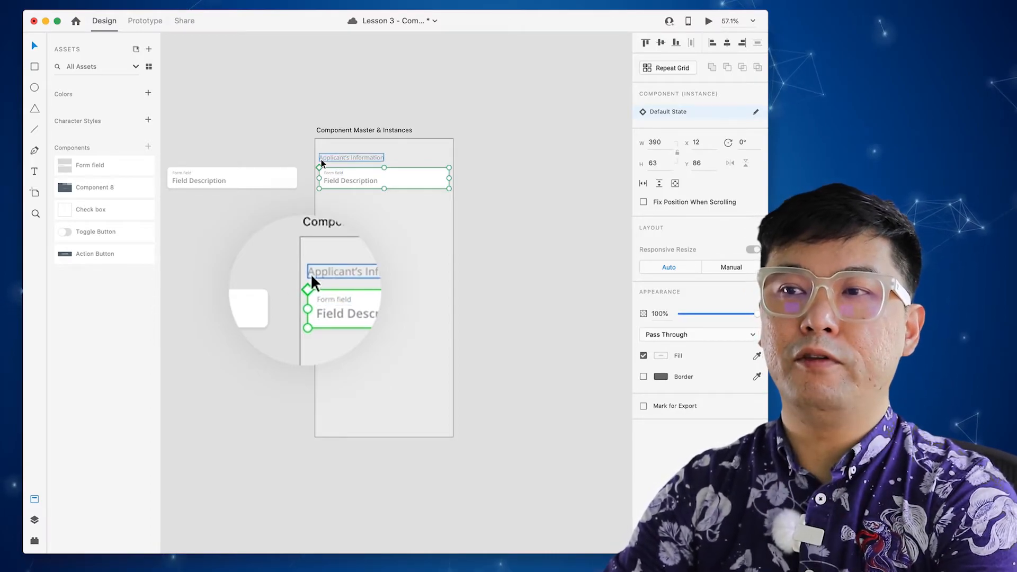
- Select the instance inside the artboard and make it a repeat grid
left_click(274, 176)
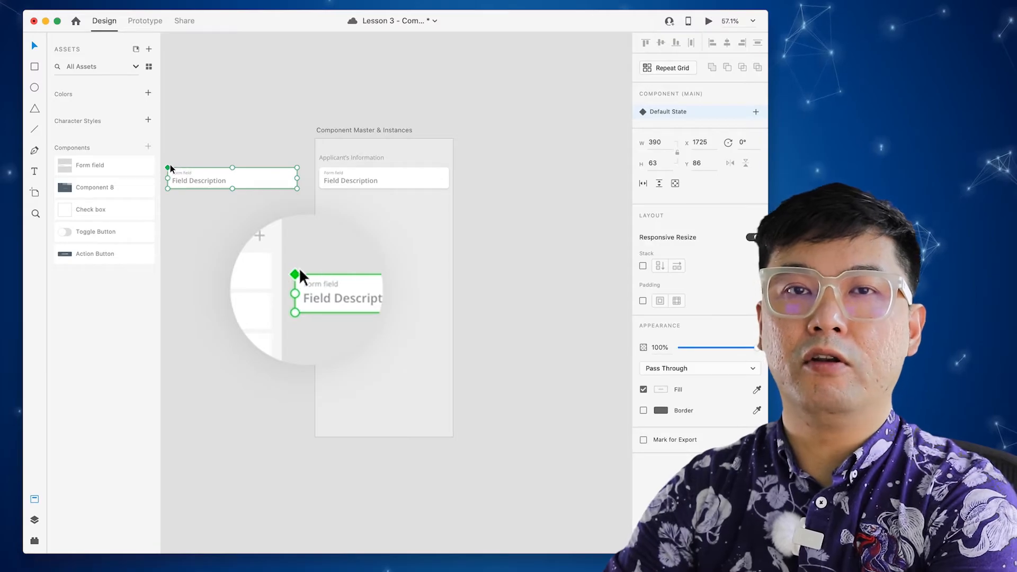
left_click(392, 181)
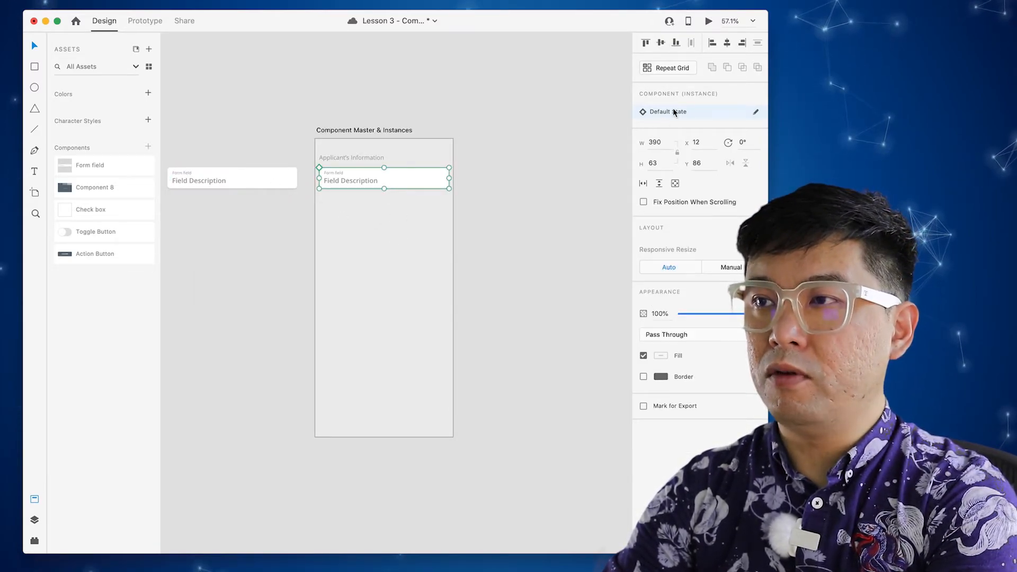
left_click(674, 67)
- Extend the repeat grid down to seven fields and tighten the gap between rows
left_click_drag(383, 190, 382, 401)
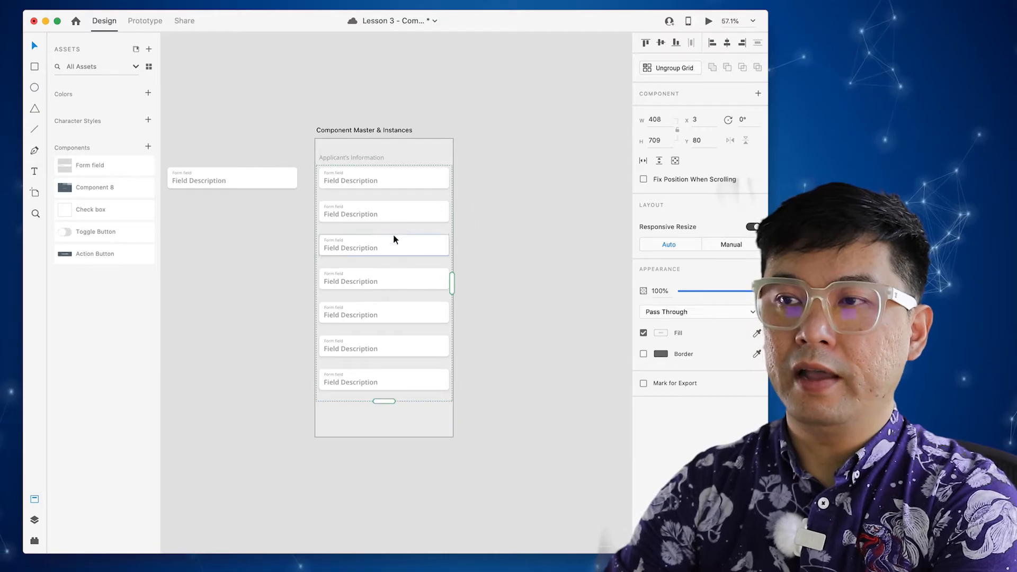
left_click_drag(386, 196, 390, 188)
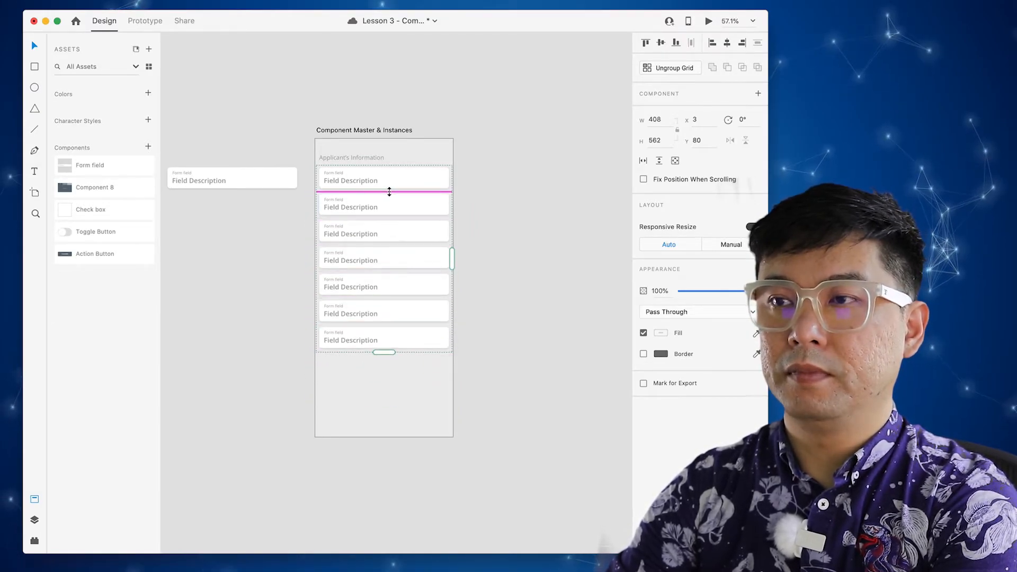
left_click(494, 199)
left_click(366, 189)
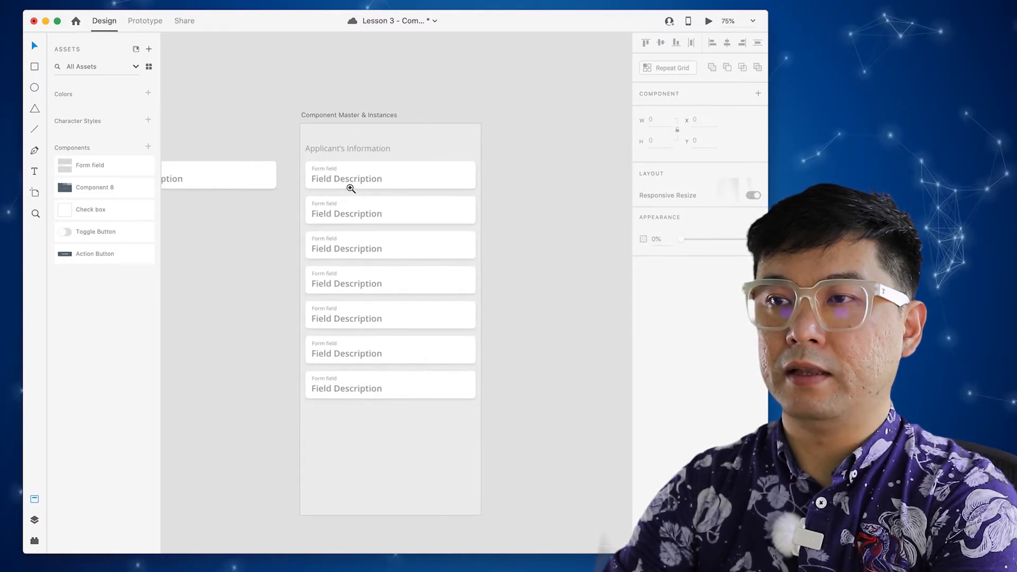
- Drill into the first field's Form field label for text editing
double_click(324, 164)
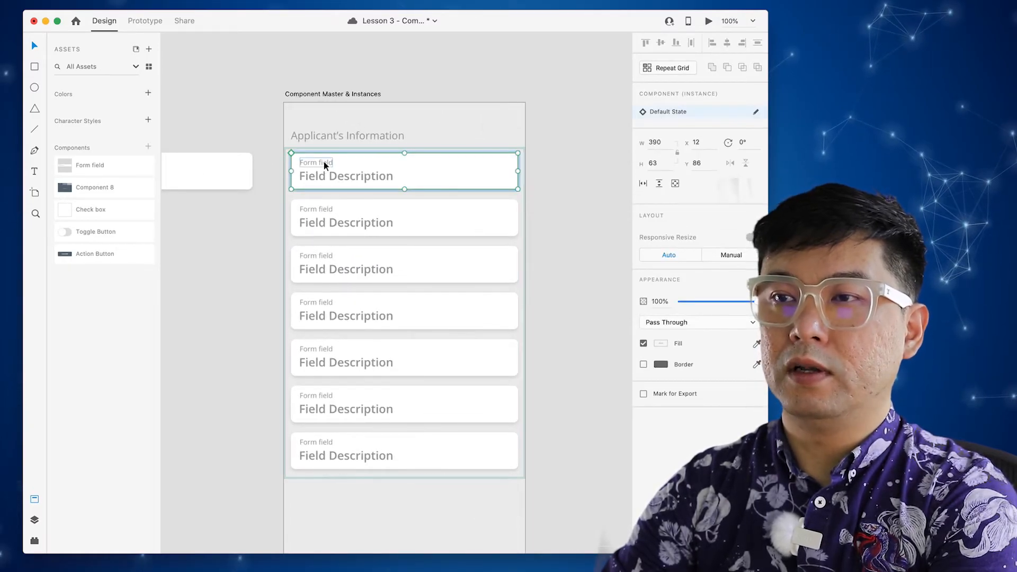
double_click(325, 163)
double_click(330, 163)
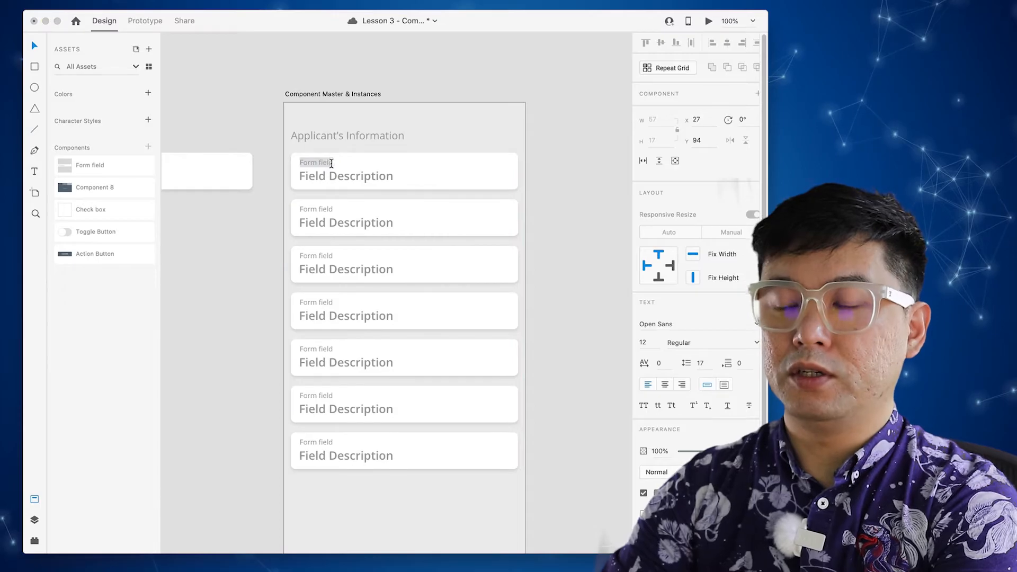
- Label the first field 'Name', enter the applicant's full name, then edit the second label
type("Name")
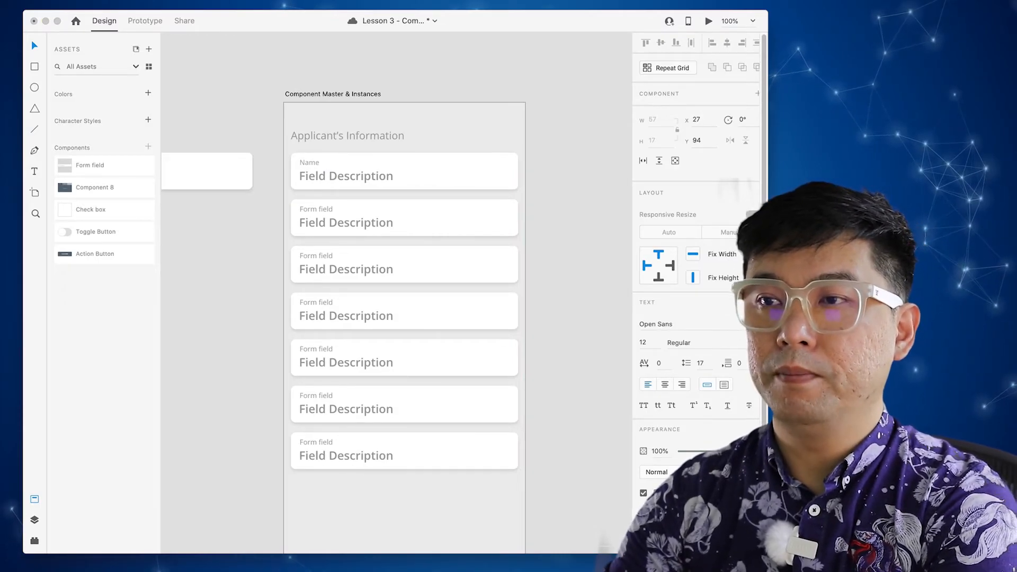
left_click(361, 176)
double_click(361, 176)
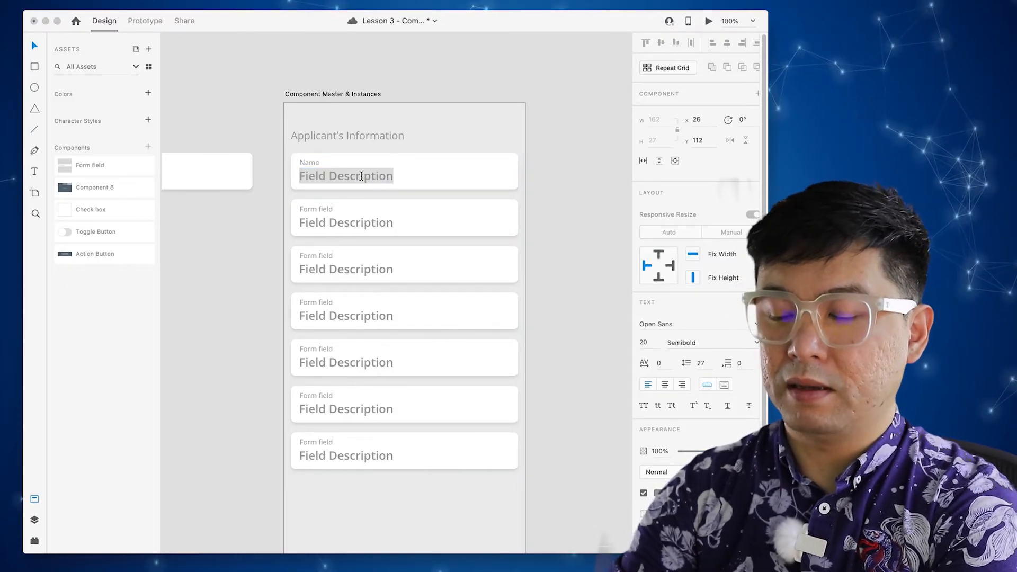
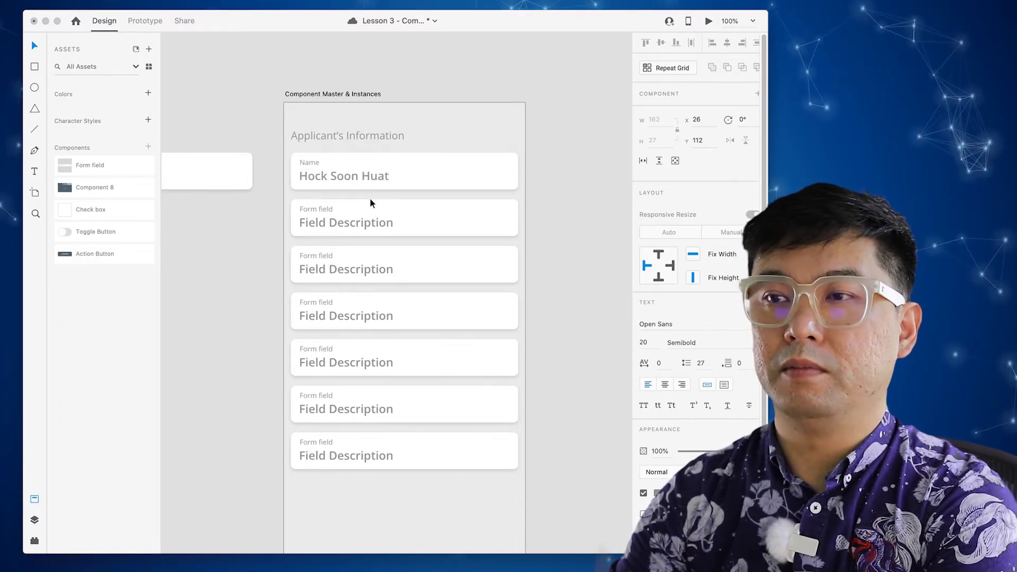
double_click(324, 210)
double_click(325, 209)
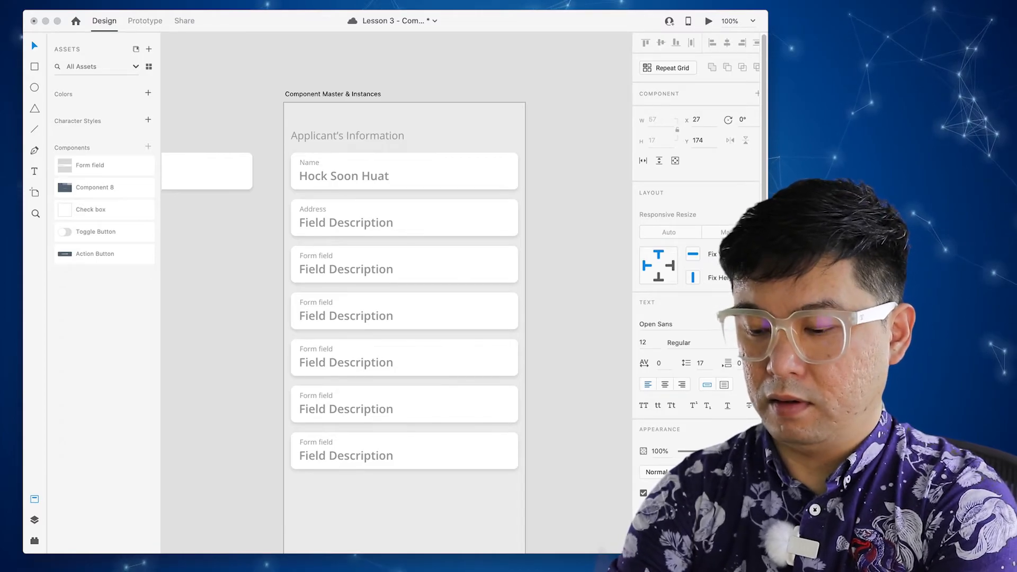
- Relabel the second to fourth fields 'Address line 1', 'Address line 2' and 'Country'
type("Address line 1")
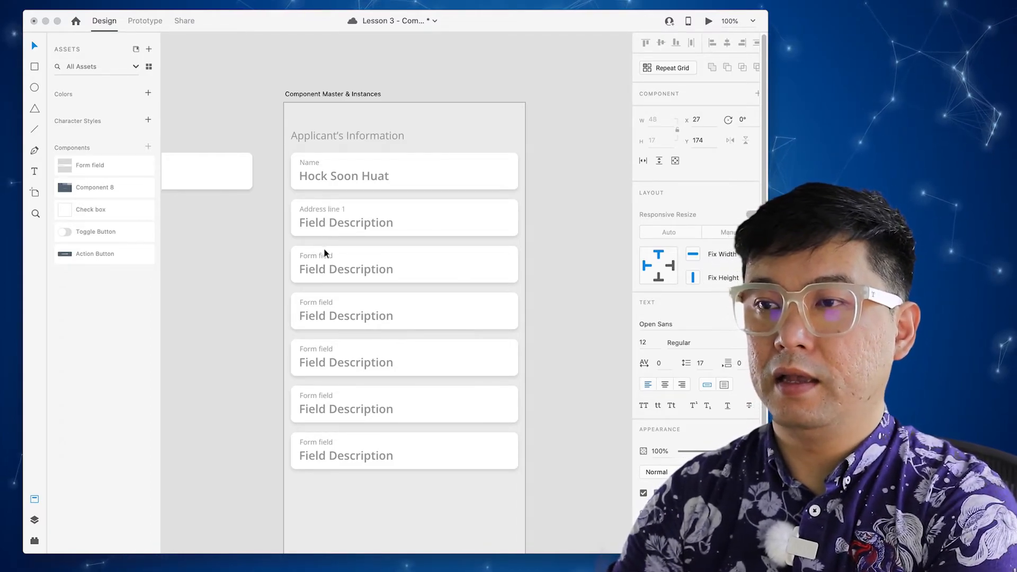
key("Escape")
left_click(322, 257)
left_click(327, 254)
double_click(326, 254)
type("Address line 2")
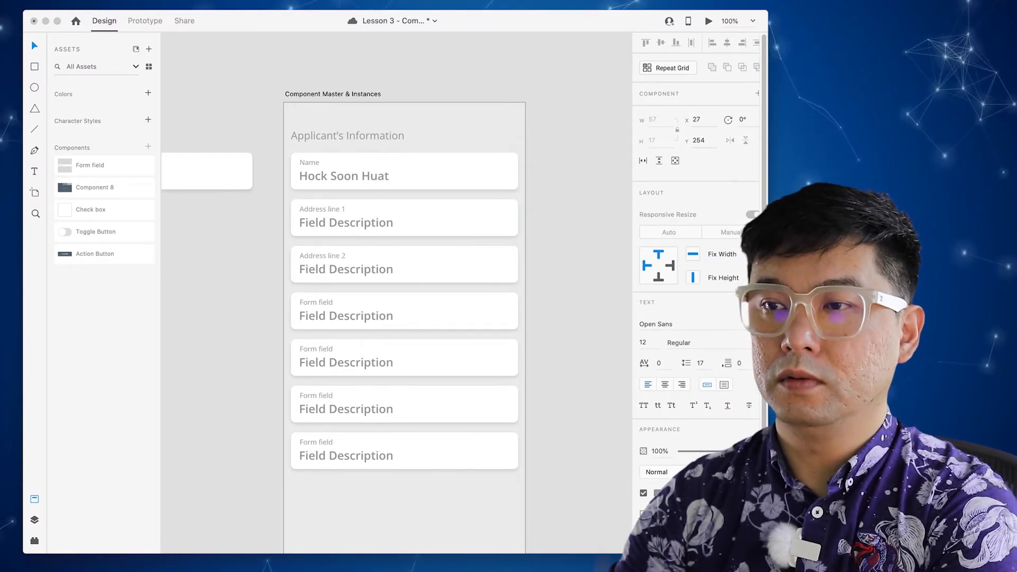
left_click(320, 301)
left_click(324, 301)
double_click(324, 301)
type("Country")
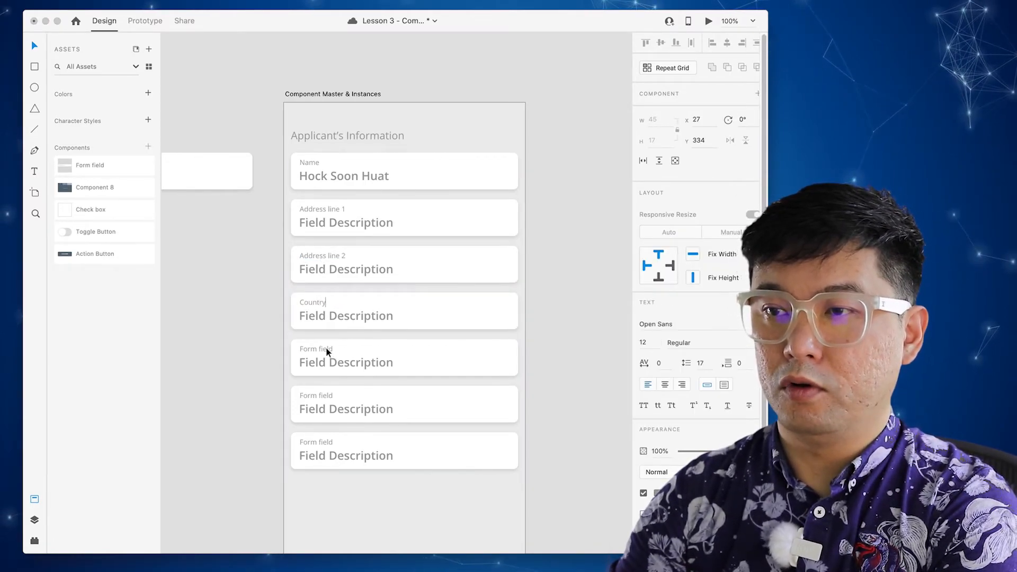
key("Escape")
- Relabel the last three fields 'Postal Code', 'Email Address' and 'Contact Number'
left_click(327, 348)
double_click(327, 348)
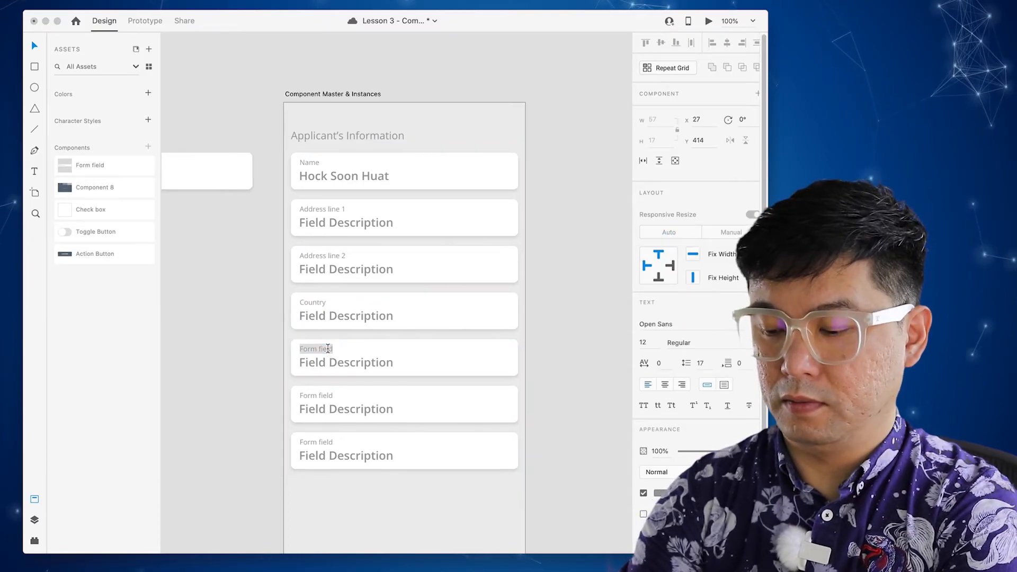
type("Postal Code")
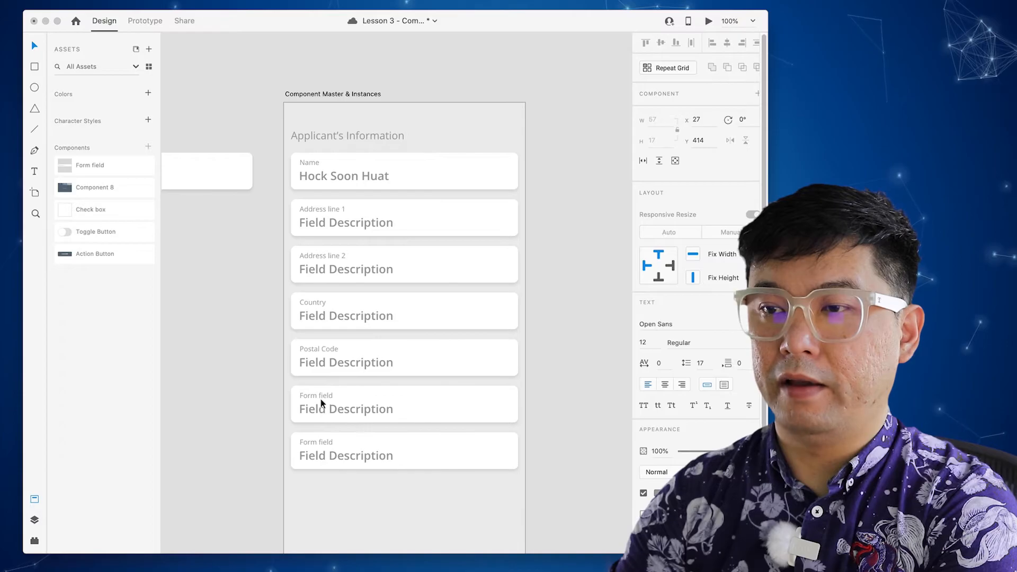
key("Escape")
left_click(324, 393)
double_click(324, 393)
double_click(324, 393)
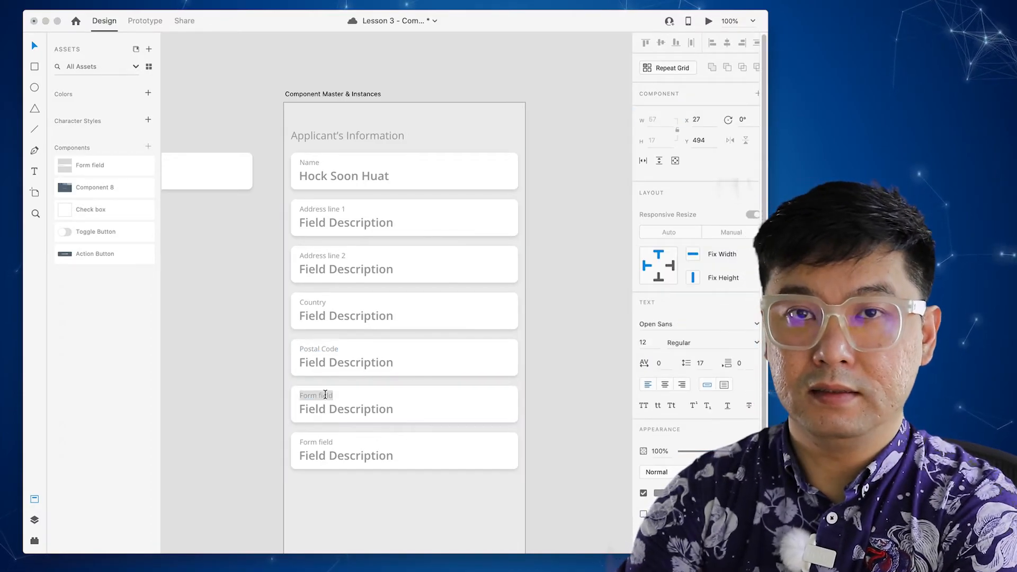
type("Email Address")
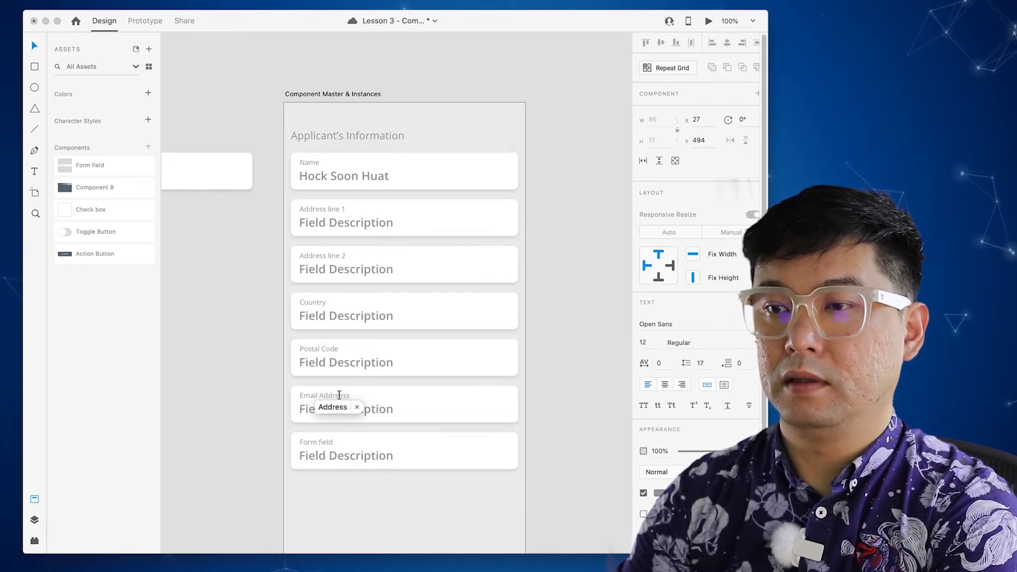
left_click(339, 395)
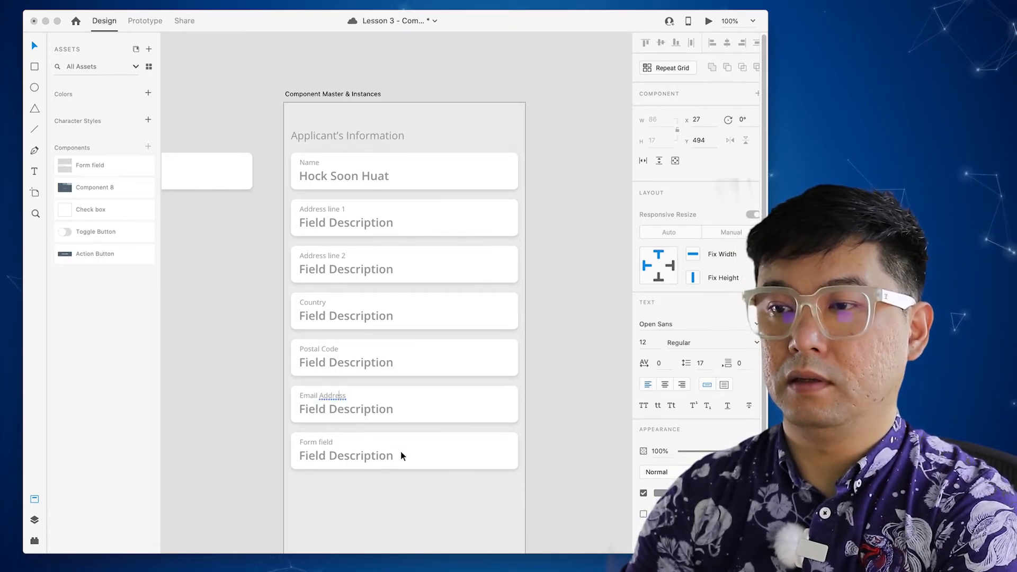
left_click(320, 440)
double_click(323, 442)
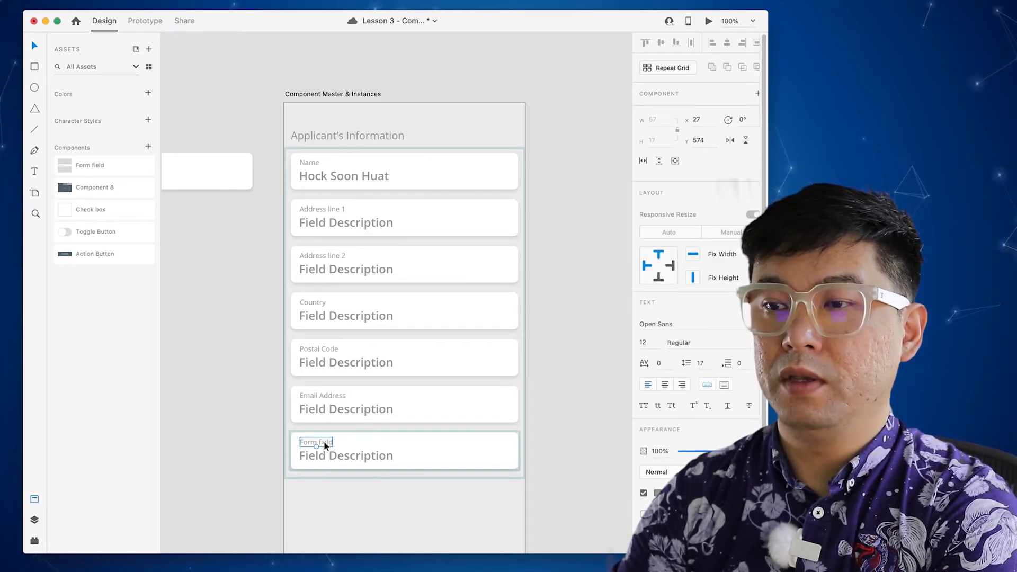
double_click(323, 442)
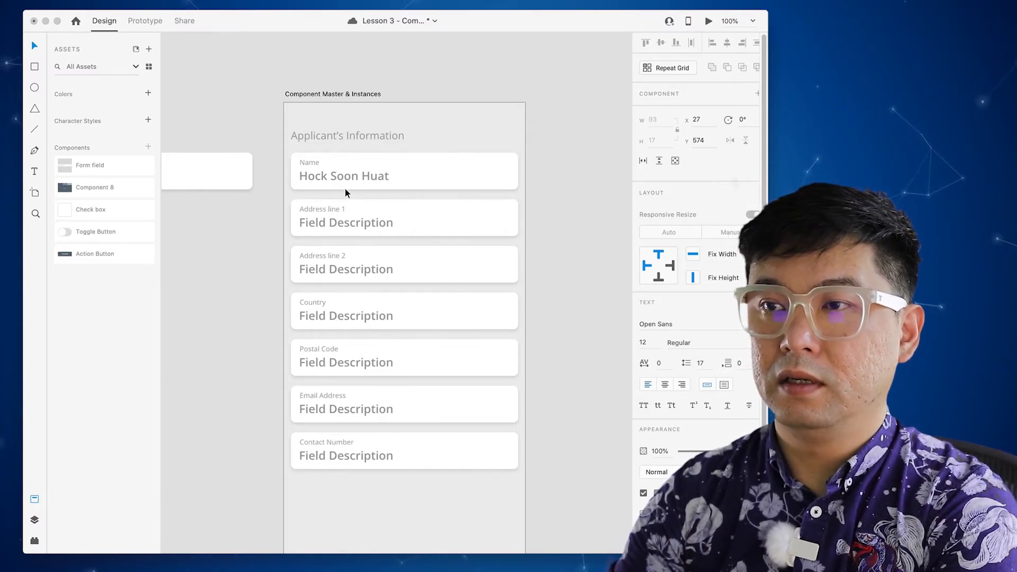
key("Escape")
- Enter a sample street address in Address line 1 and unit and building in Address line 2
double_click(355, 221)
double_click(355, 221)
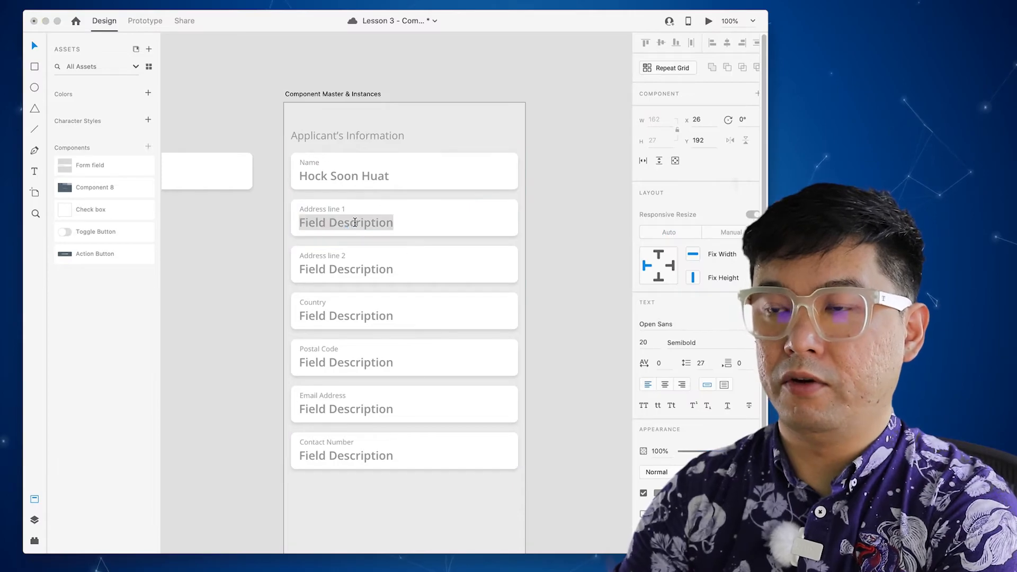
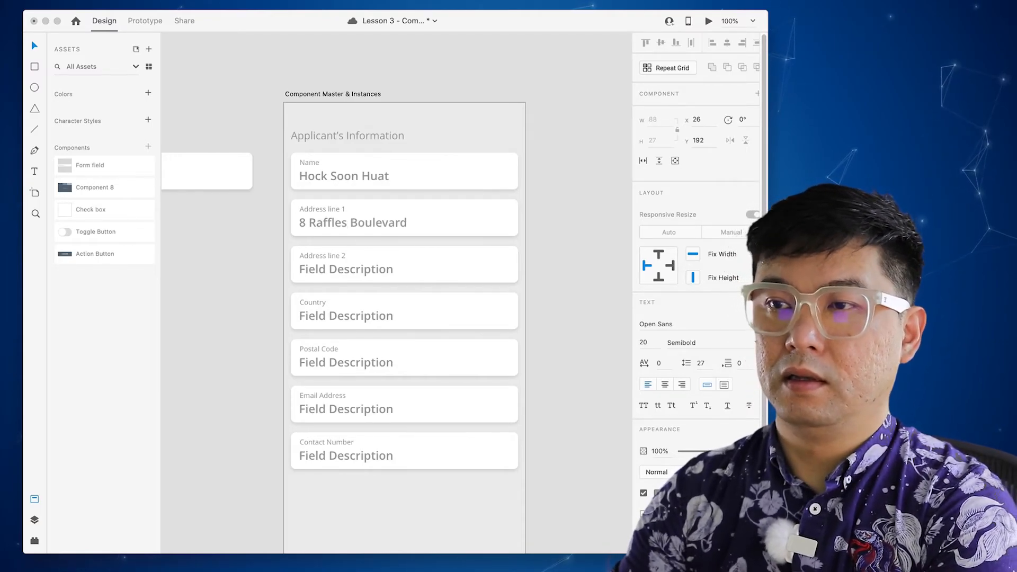
left_click(371, 272)
left_click(377, 270)
double_click(381, 270)
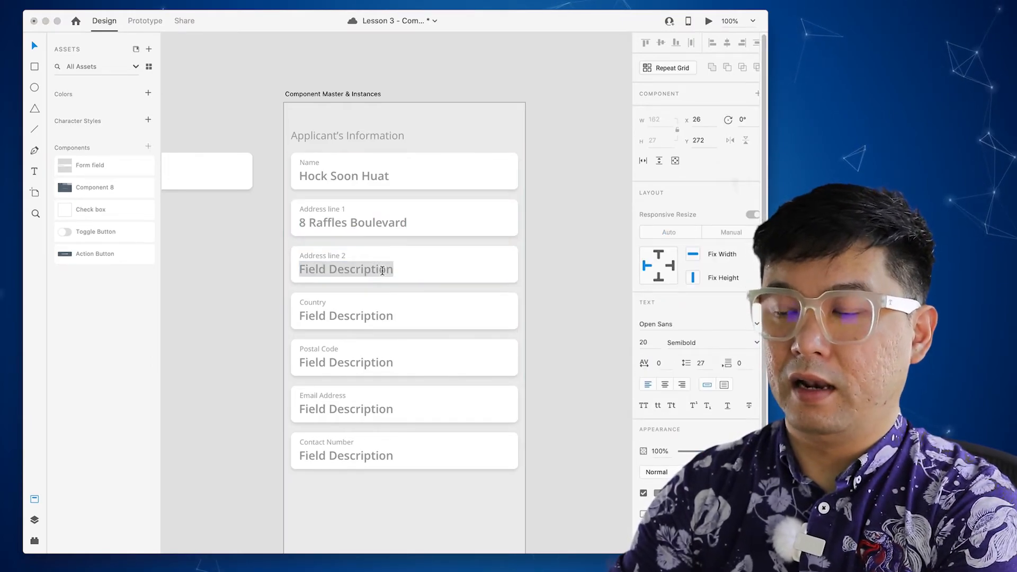
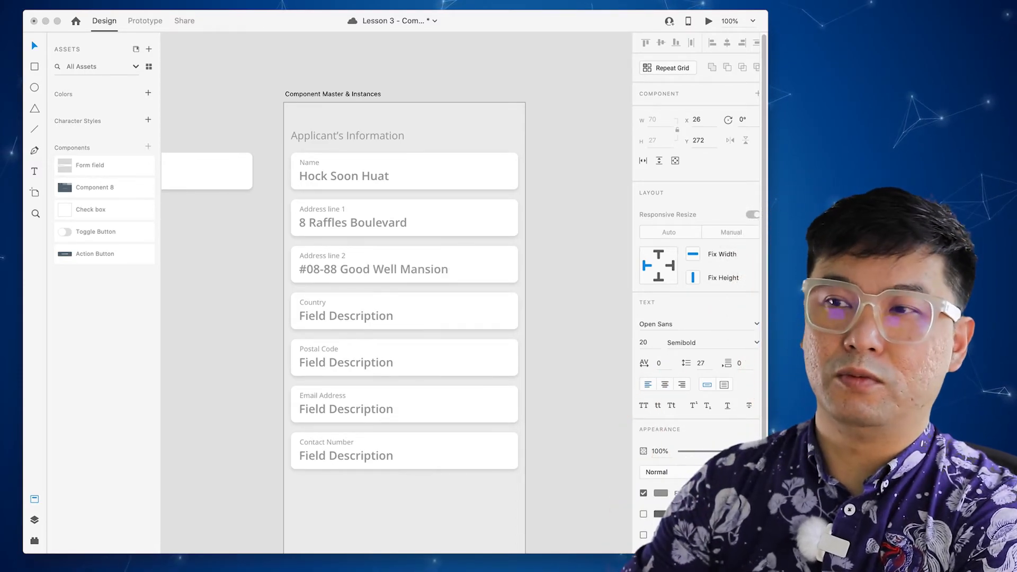
- Set the Country value to 'Singapore' and enter a sample postal code
left_click(366, 317)
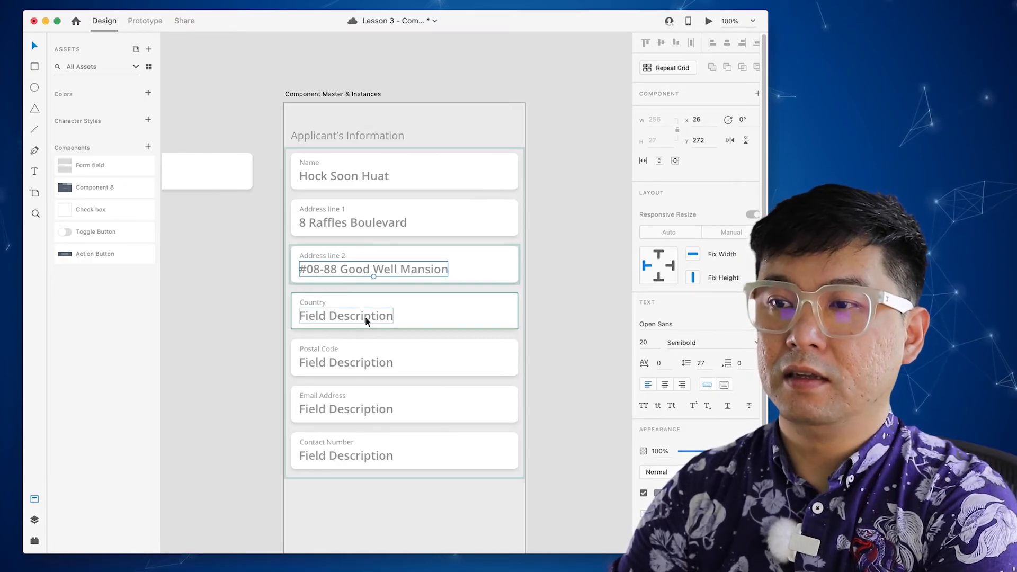
double_click(367, 317)
double_click(367, 316)
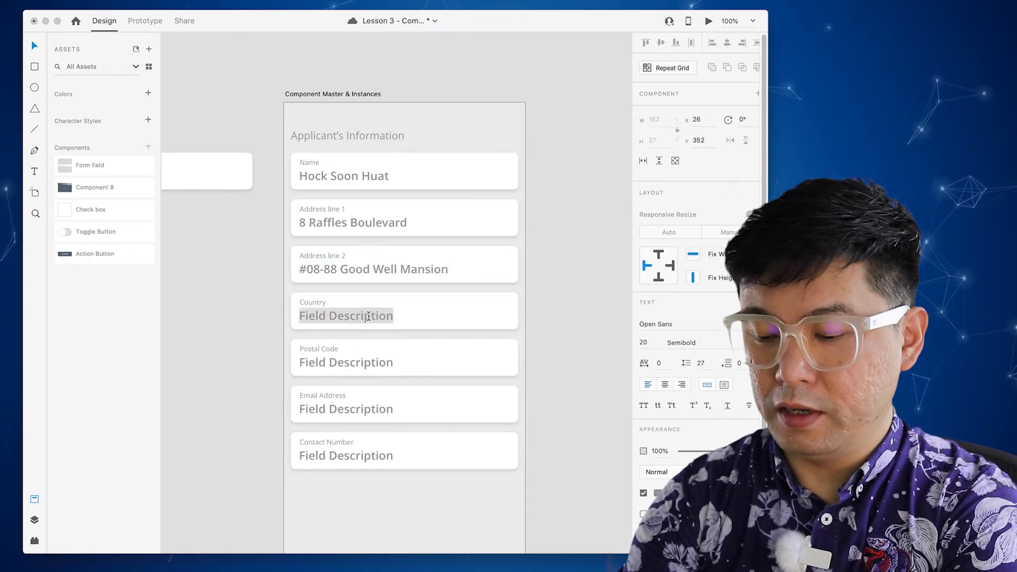
type("Singapore")
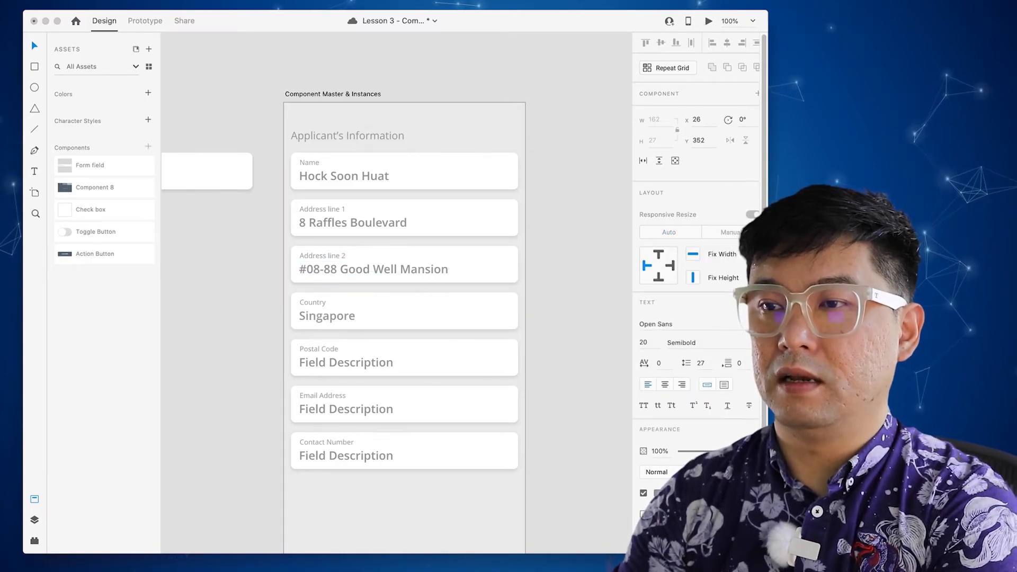
double_click(345, 363)
double_click(345, 363)
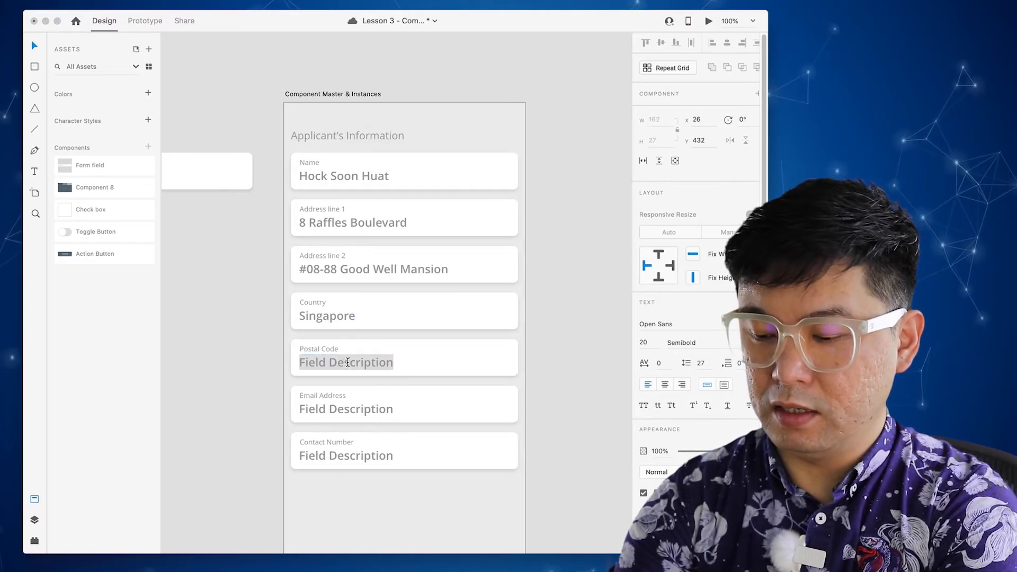
type("888888")
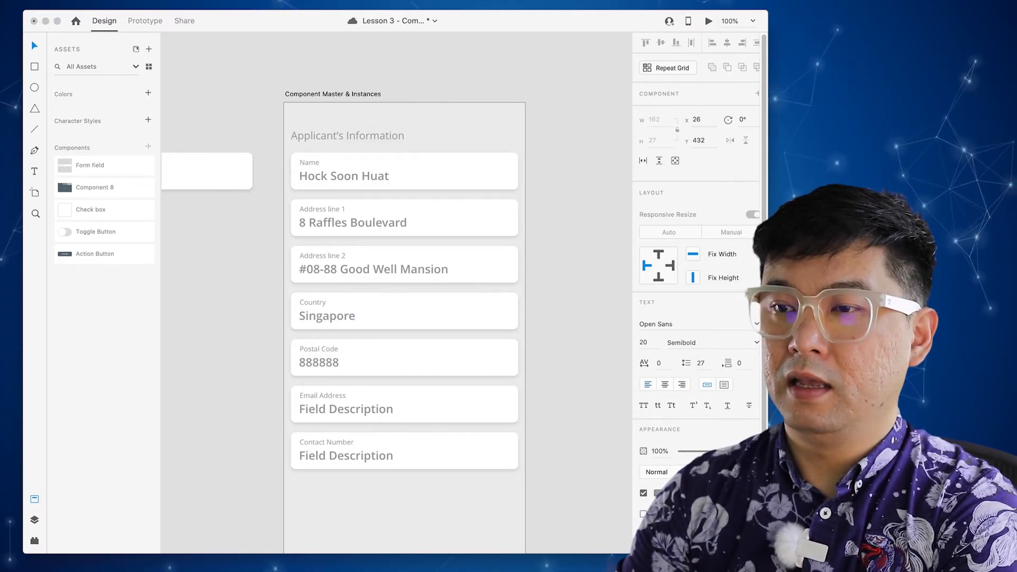
- Put a sample Gmail address in Email Address and a phone number in Contact Number
key("Escape")
left_click(363, 413)
double_click(364, 411)
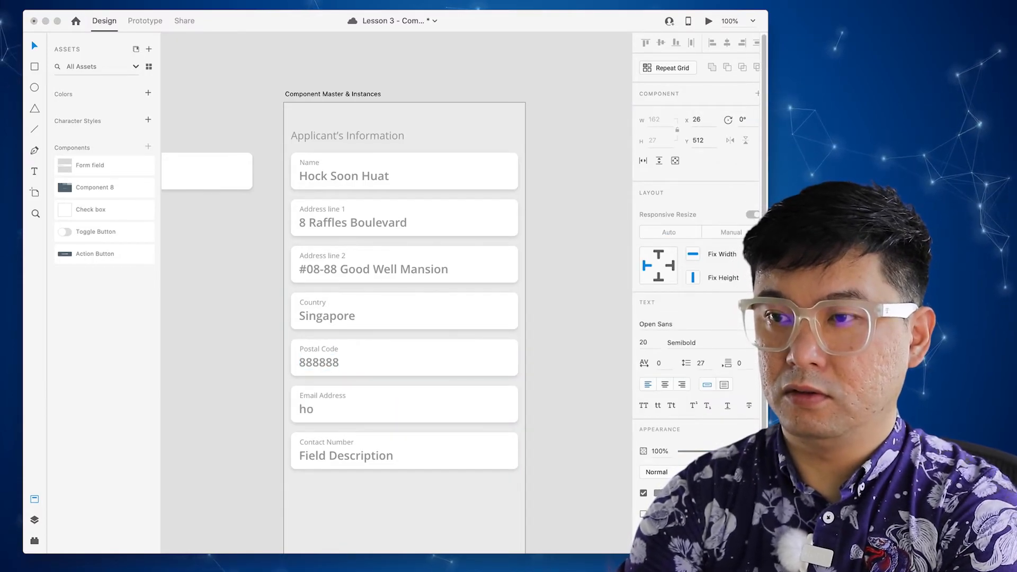
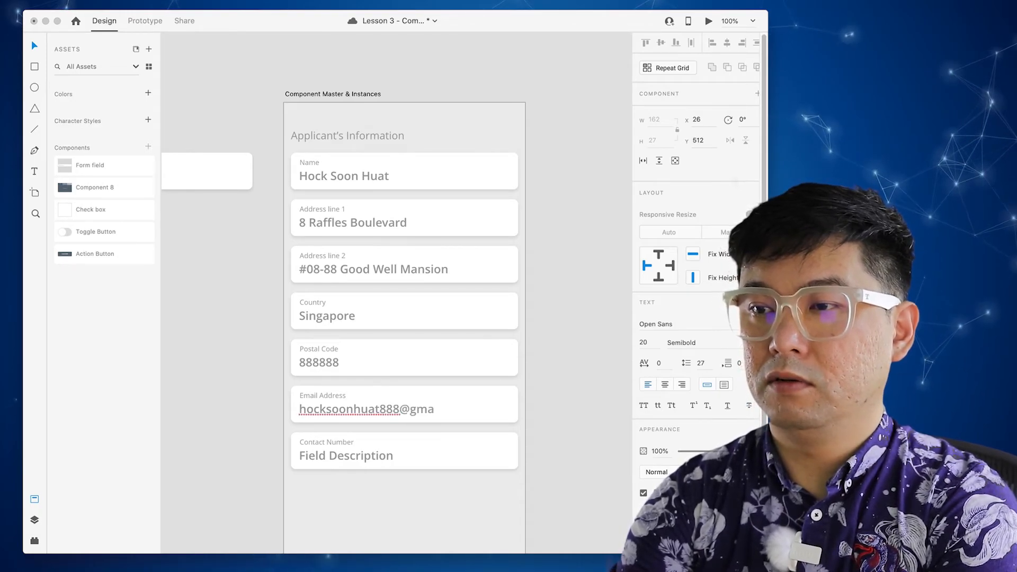
key("Escape")
double_click(374, 457)
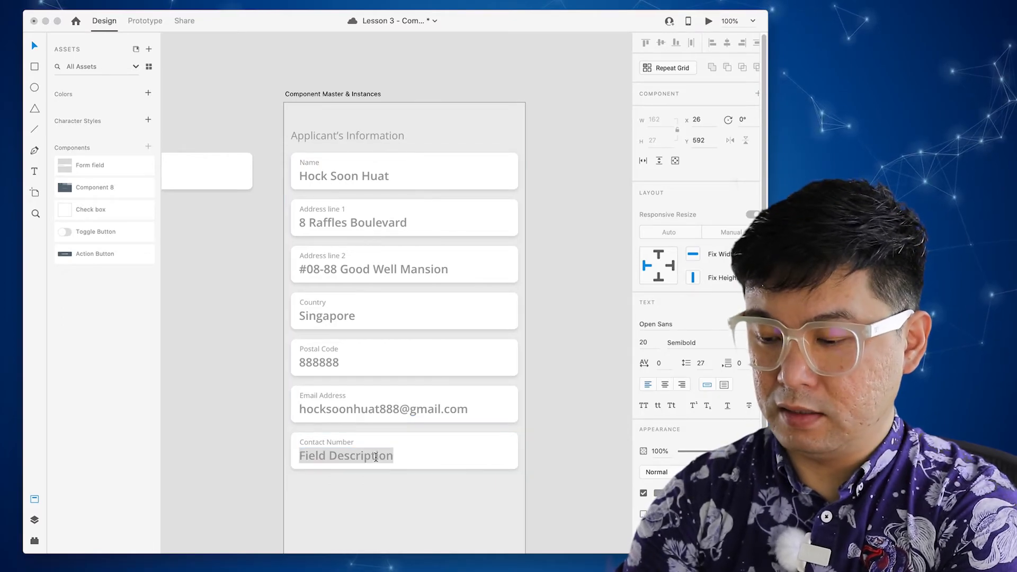
type("=")
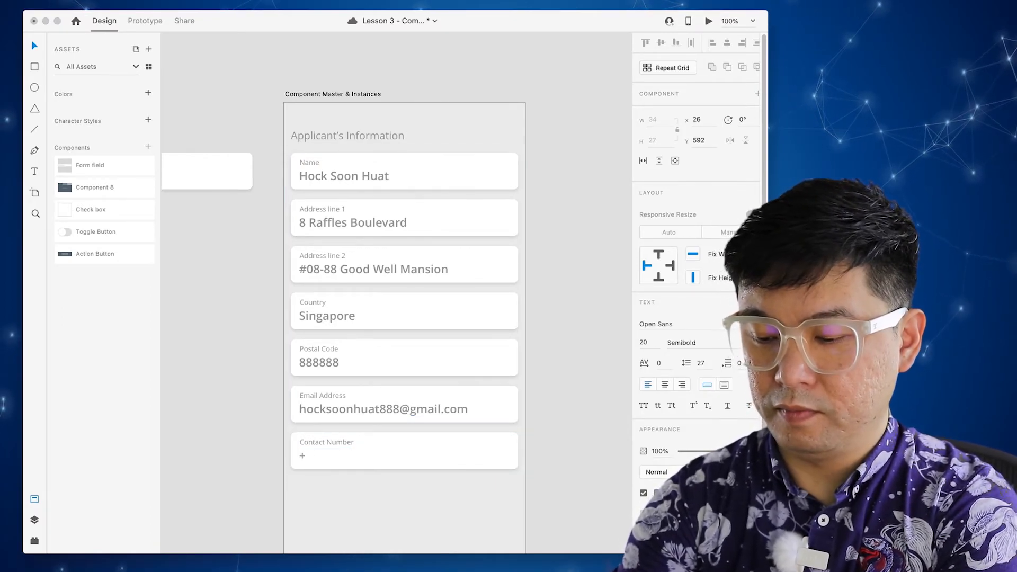
type("65 8888 8888")
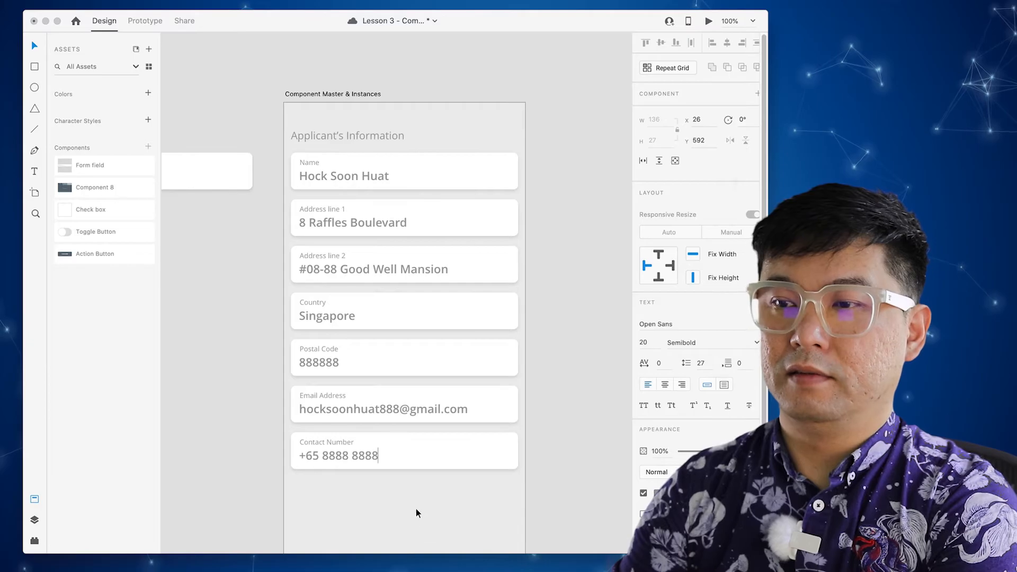
key("Escape")
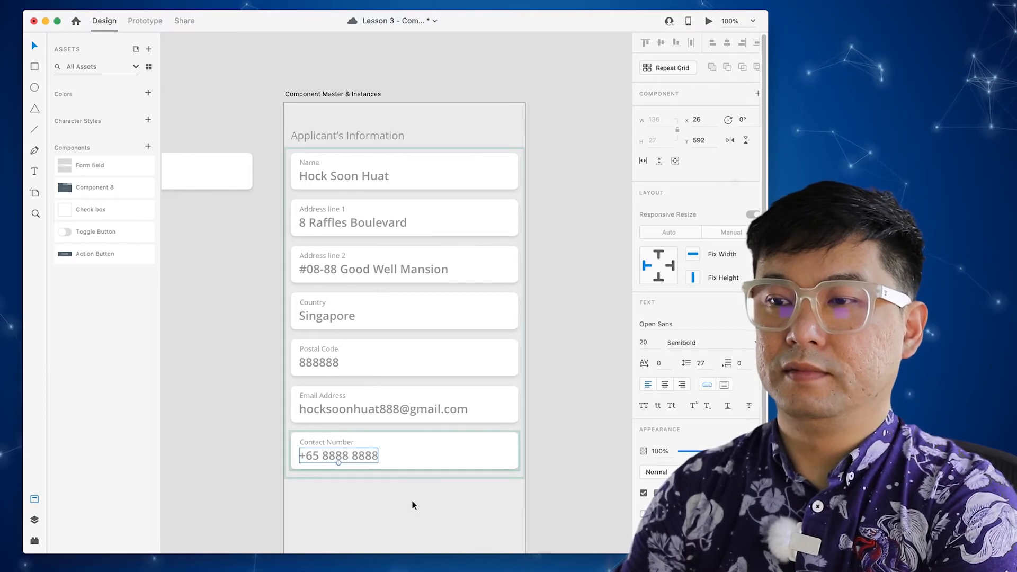
key("Escape")
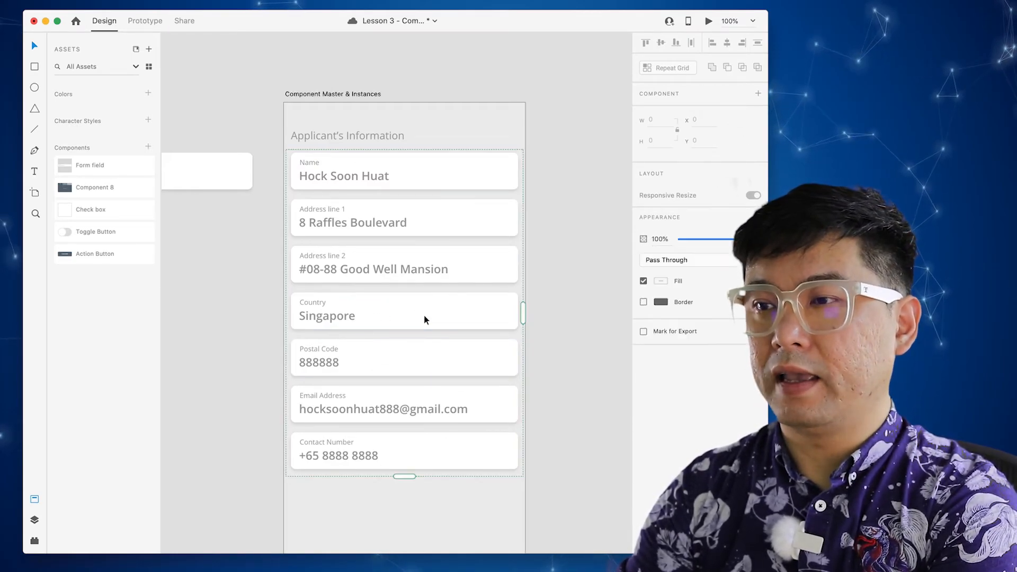
- Drag the Country and Postal Code instances in the grid narrower to about half width
left_click(424, 315)
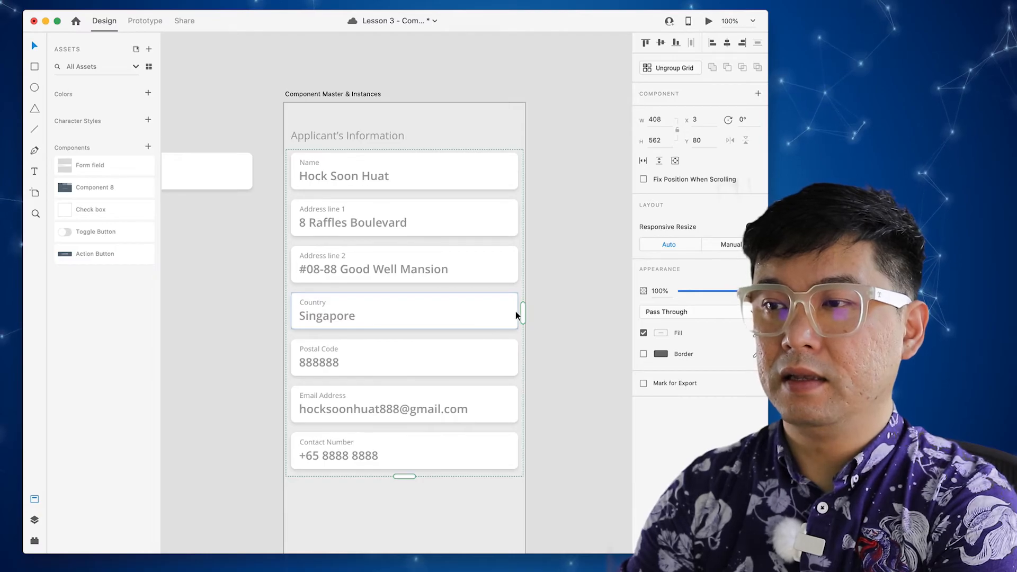
double_click(497, 314)
left_click_drag(517, 310, 405, 312)
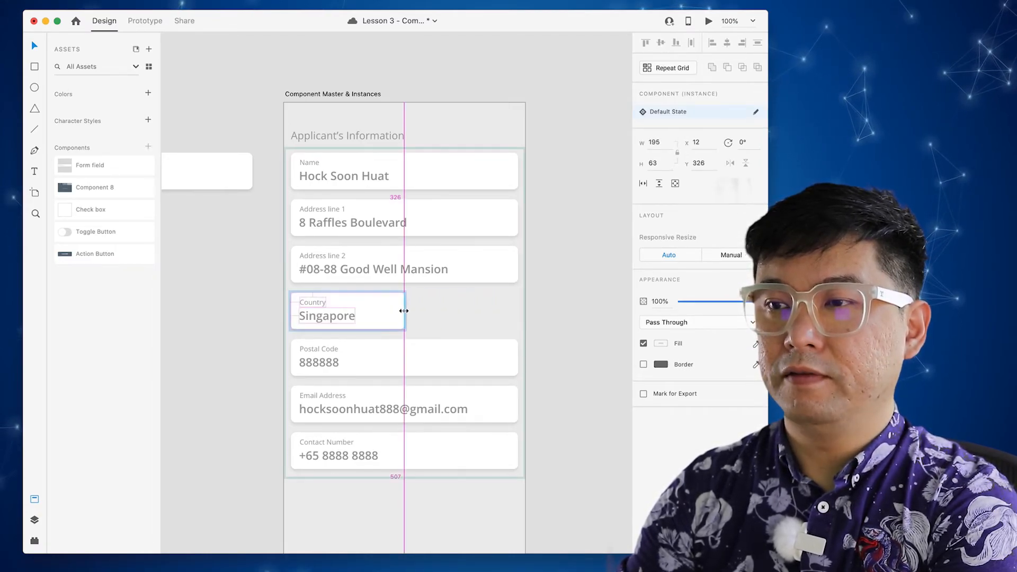
left_click(454, 349)
left_click_drag(517, 358, 405, 359)
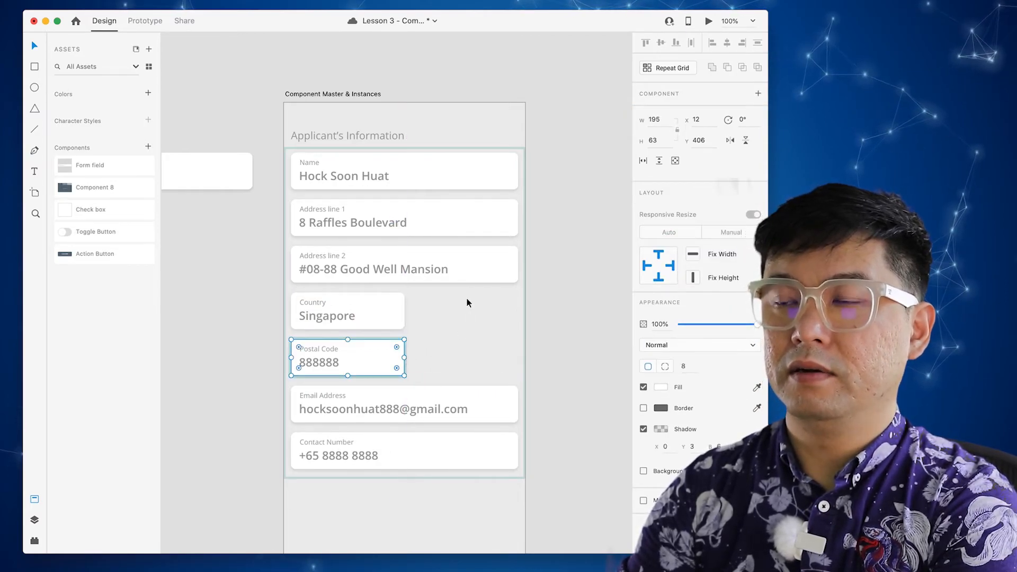
left_click(459, 332)
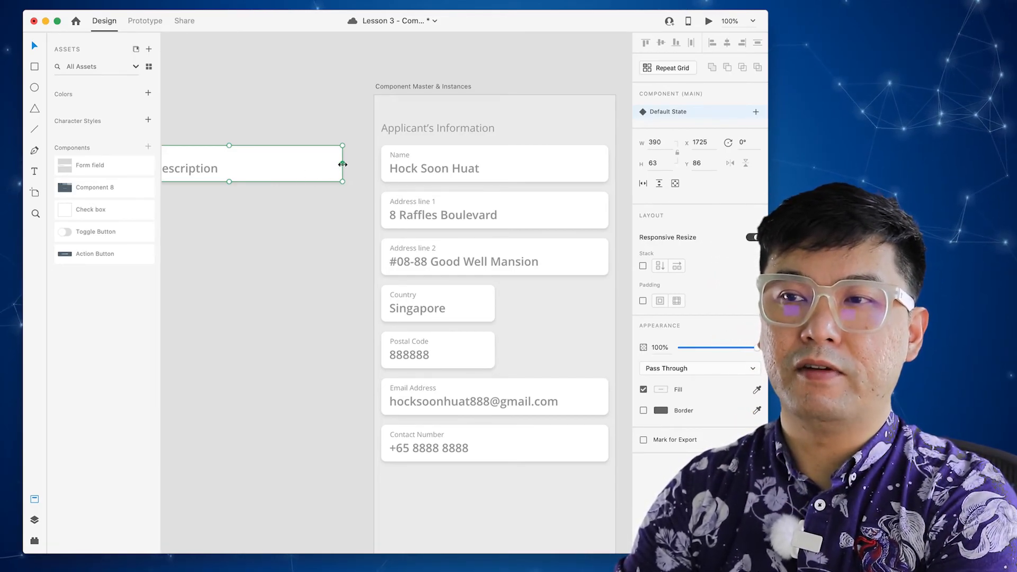
- Drag the main Form field component's right edge in slightly, to about width 365
mouse_move(343, 164)
left_mouse_down()
mouse_move(316, 166)
mouse_move(336, 165)
mouse_move(316, 170)
mouse_move(328, 170)
left_mouse_up()
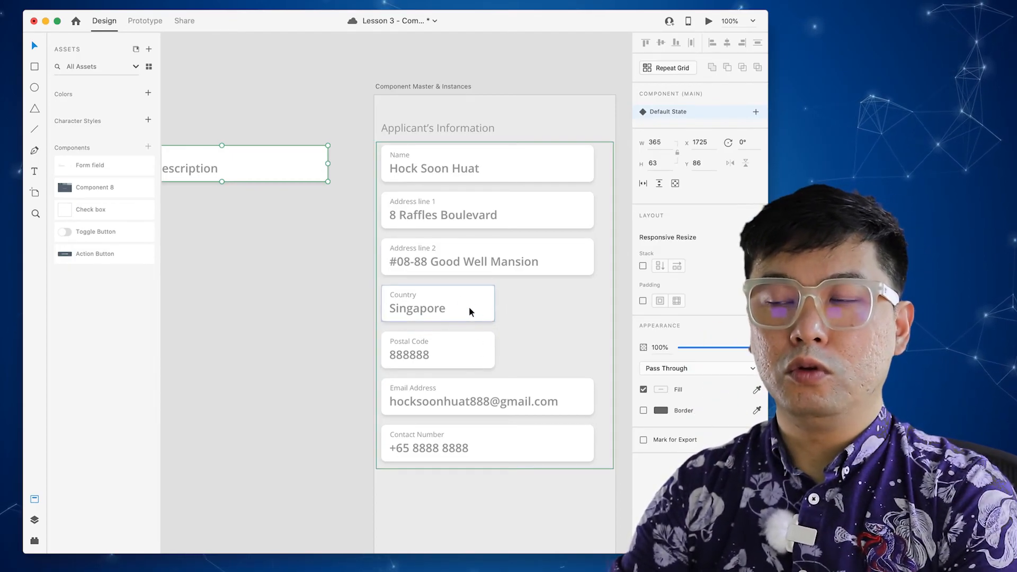
- Save the design, then reset Country to Main State and undo it, restoring Singapore
key("super+s")
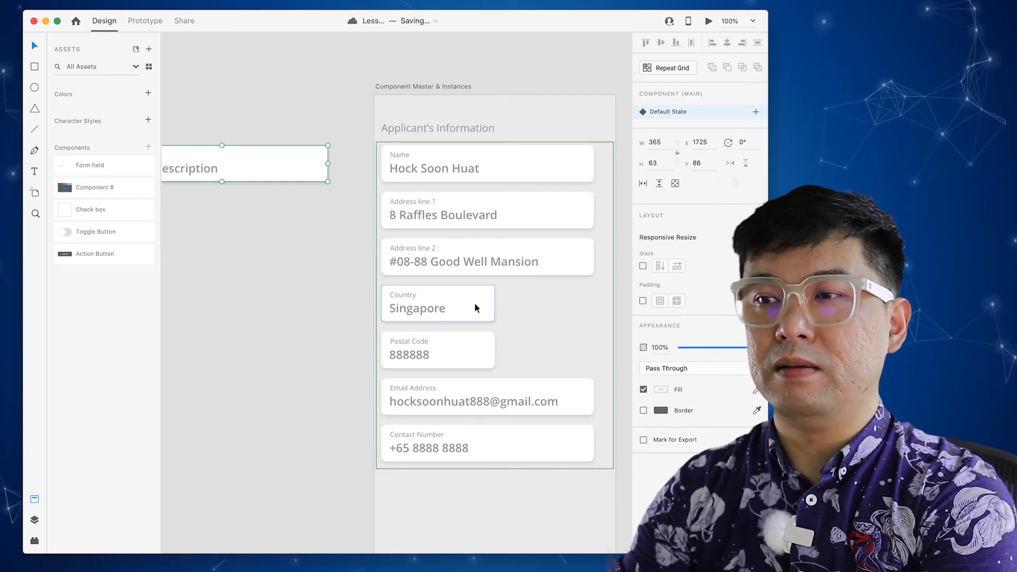
left_click(475, 304)
right_click(474, 304)
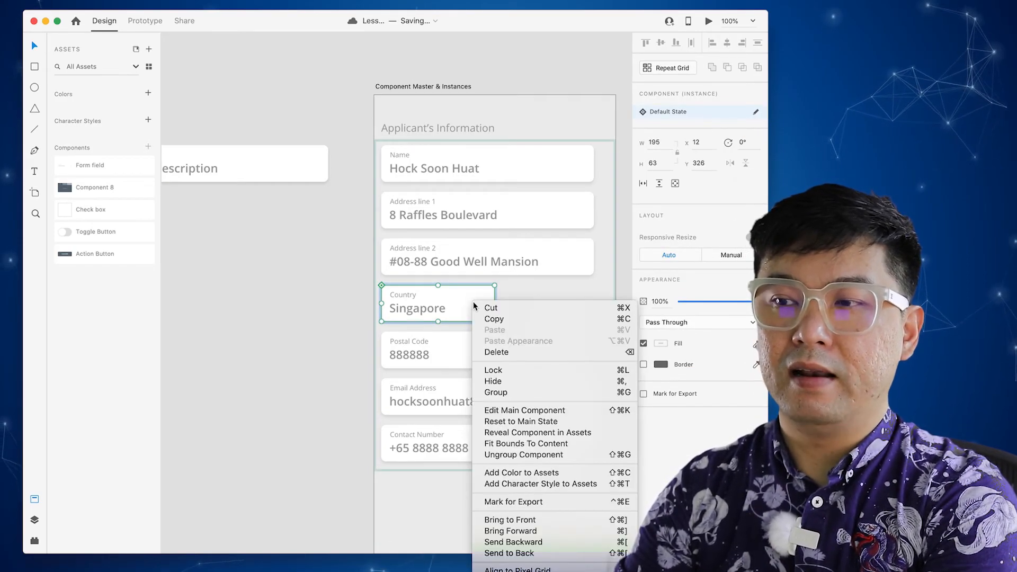
left_click(526, 421)
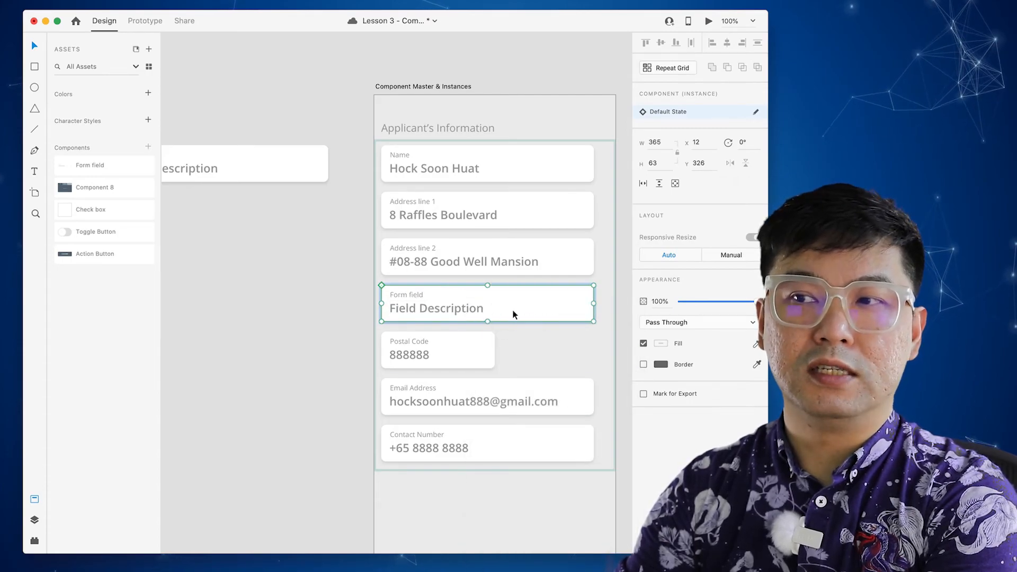
double_click(414, 296)
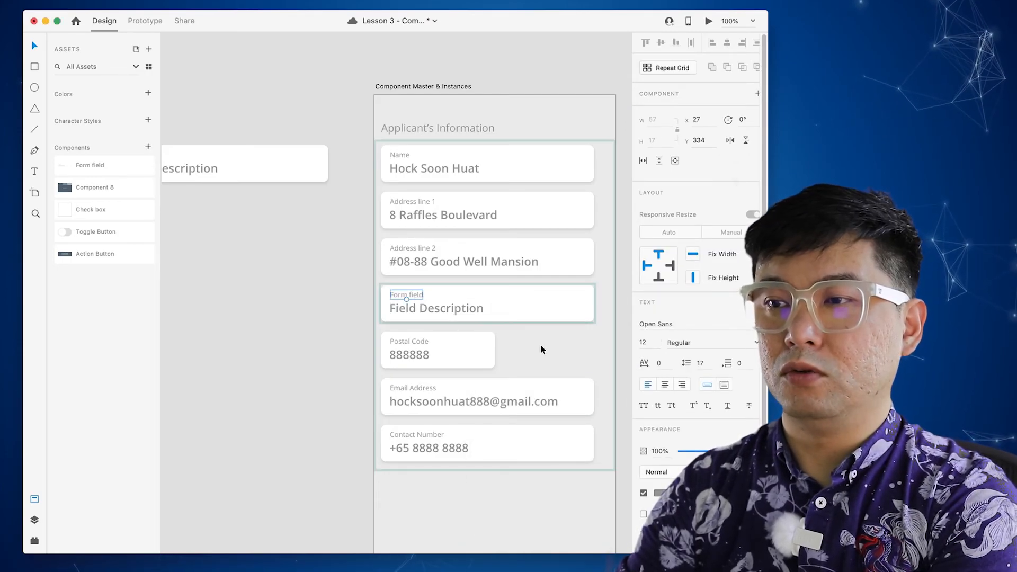
key("super+z")
left_click(327, 314)
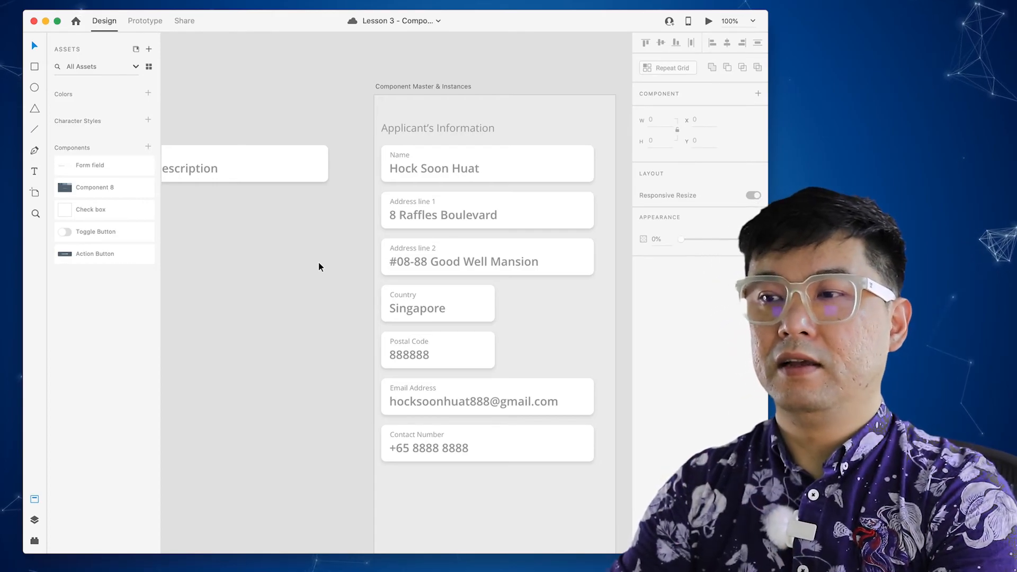
left_click(291, 173)
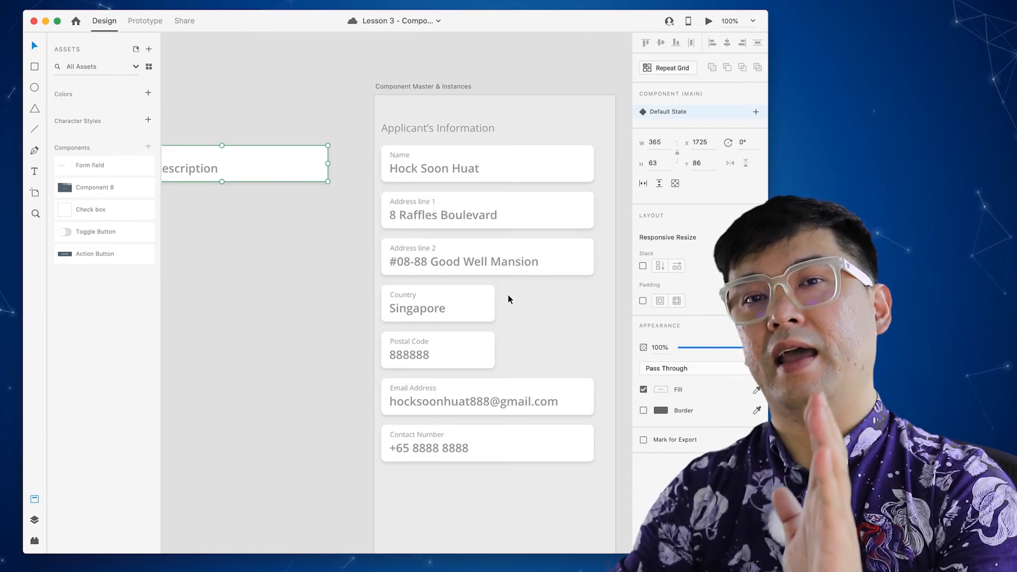
left_click(304, 295)
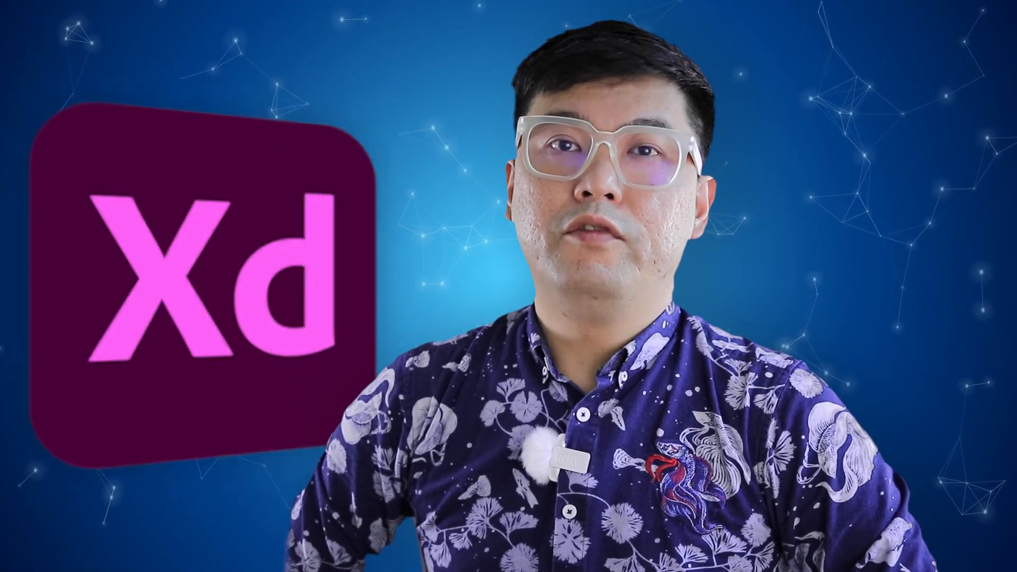